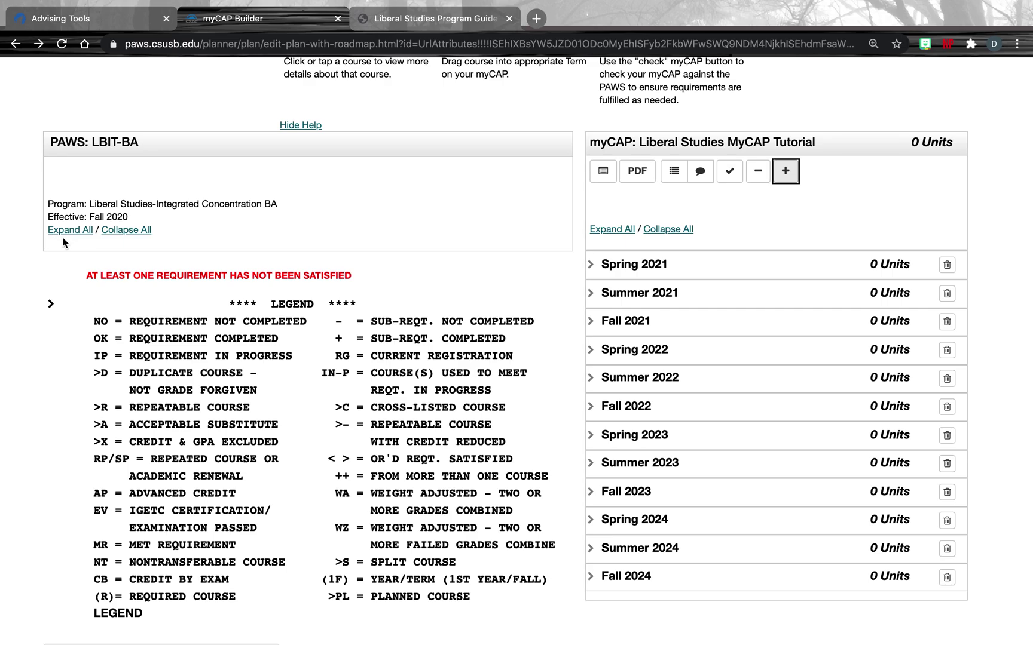
# Expand all PAWS requirement sections and review the Group A reading, language and literature requirements
pyautogui.click(70, 235)
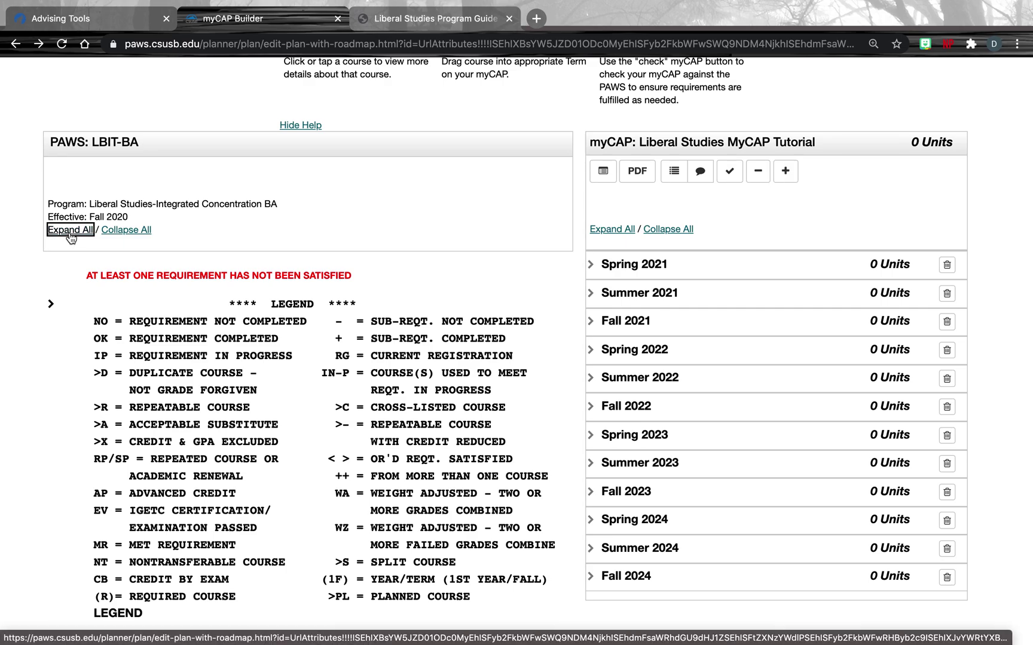
pyautogui.scroll(-5, 89, 416)
pyautogui.scroll(-1, 2, 530)
pyautogui.scroll(-3, 2, 529)
pyautogui.scroll(-5, 184, 403)
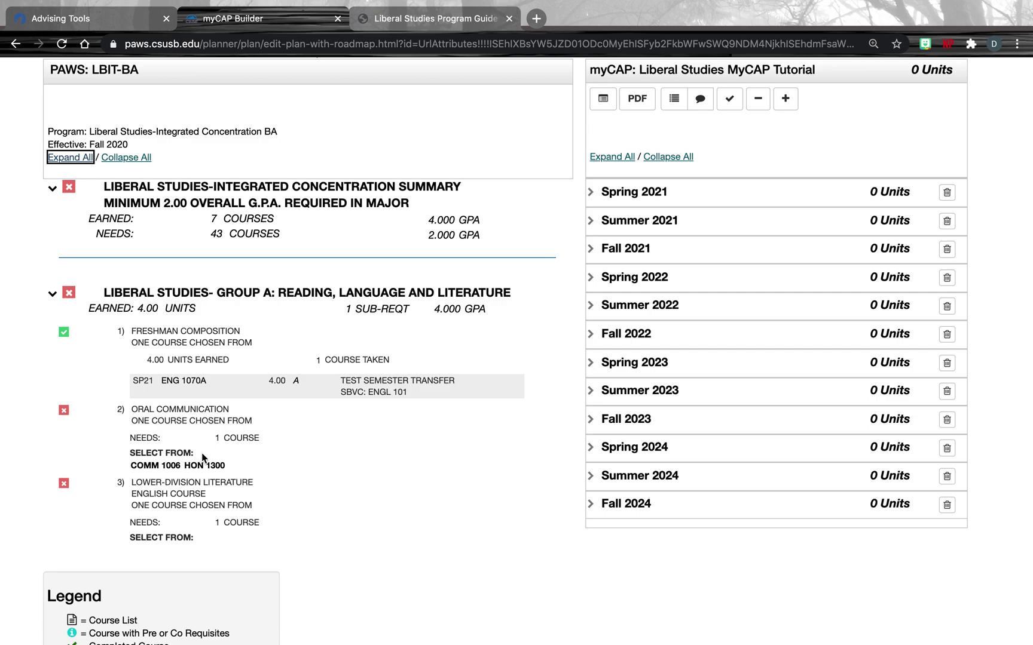
pyautogui.scroll(-3, 276, 429)
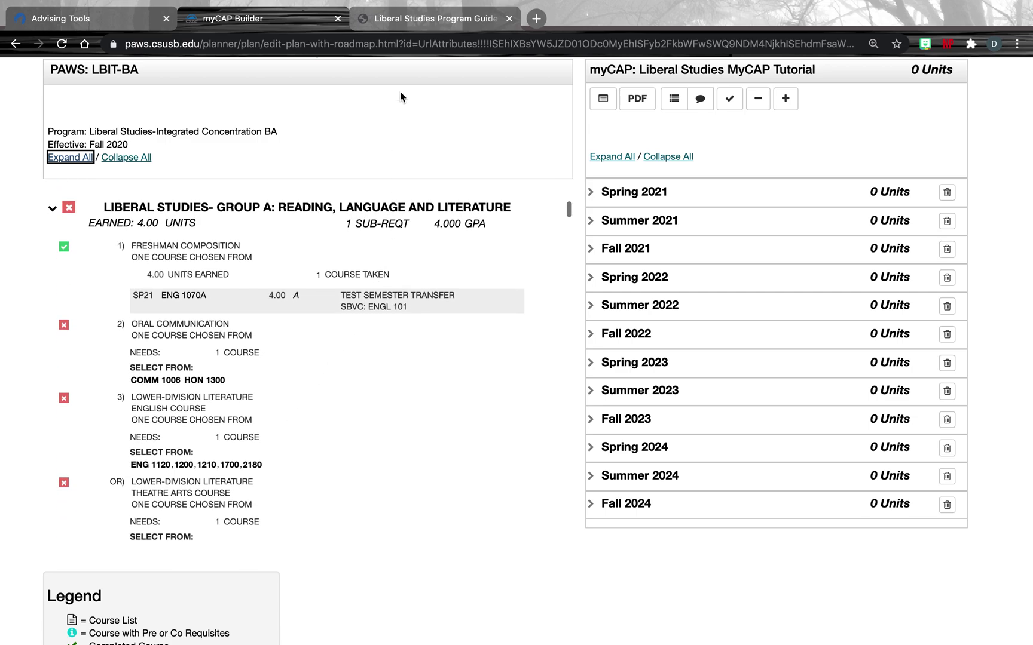
# Close the Advising Tools page and highlight "MATH 1202 or 1201" in the roadmap of the Liberal Studies Program Guide PDF
pyautogui.click(165, 18)
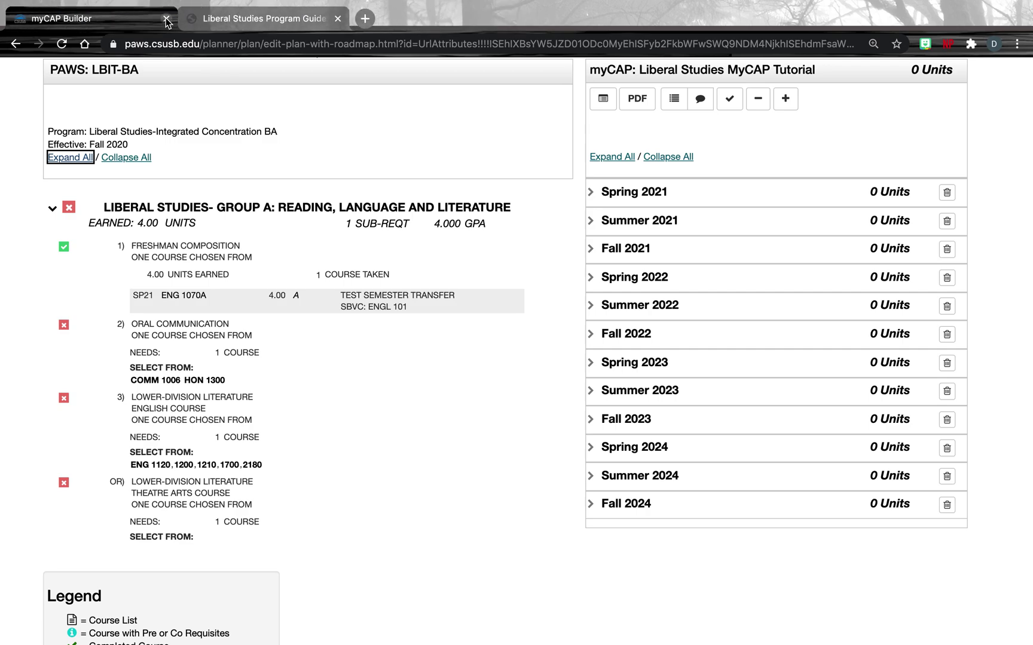
pyautogui.click(257, 20)
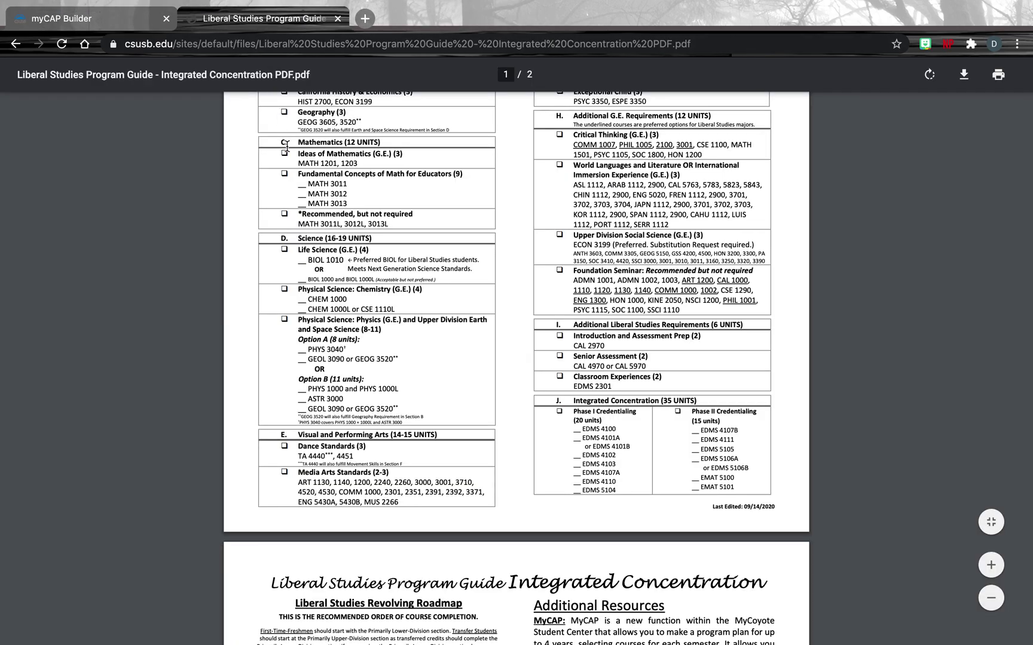
pyautogui.scroll(-6, 289, 236)
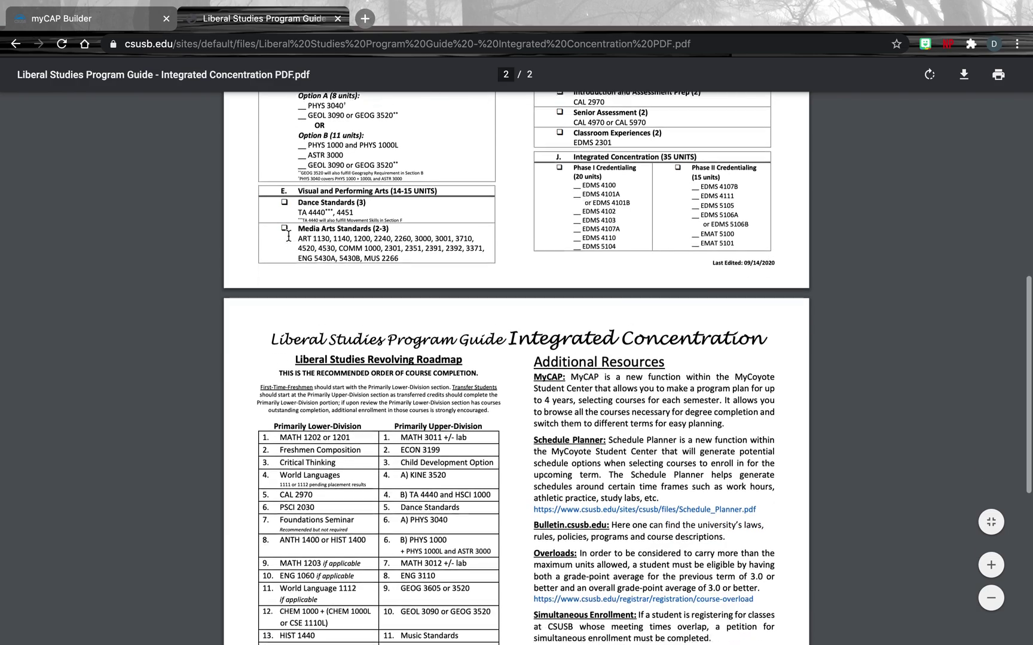
pyautogui.scroll(-1, 288, 236)
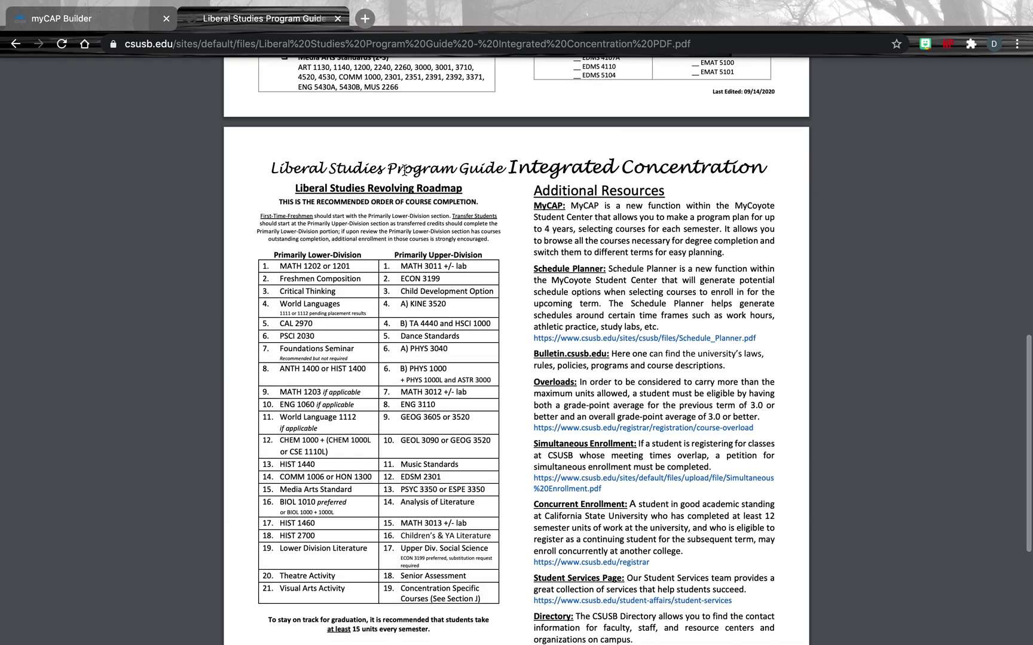
pyautogui.scroll(-2, 313, 256)
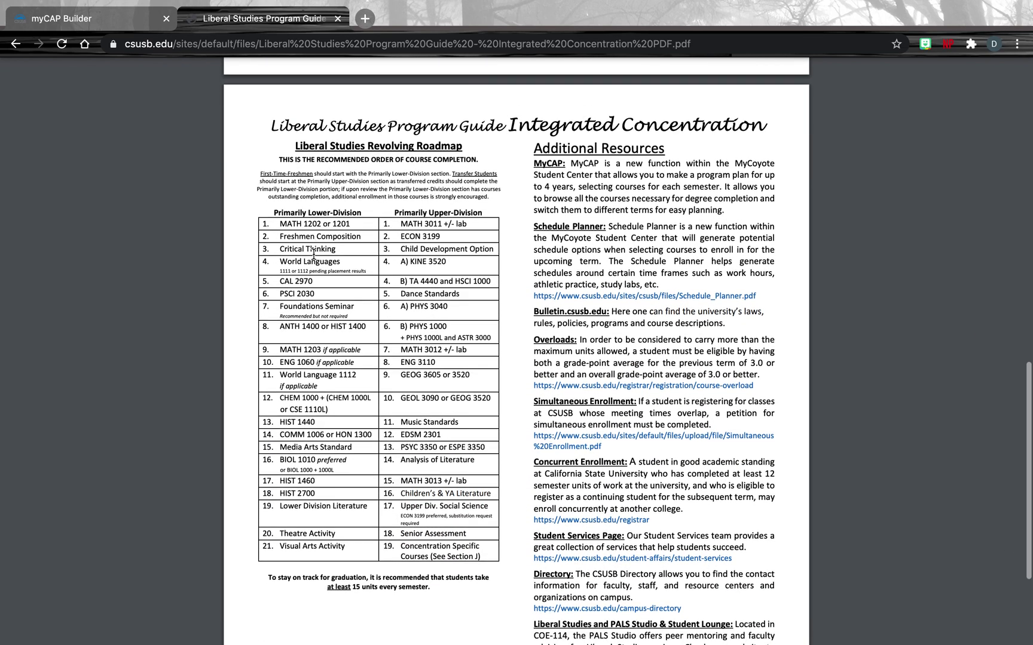
pyautogui.scroll(1, 313, 255)
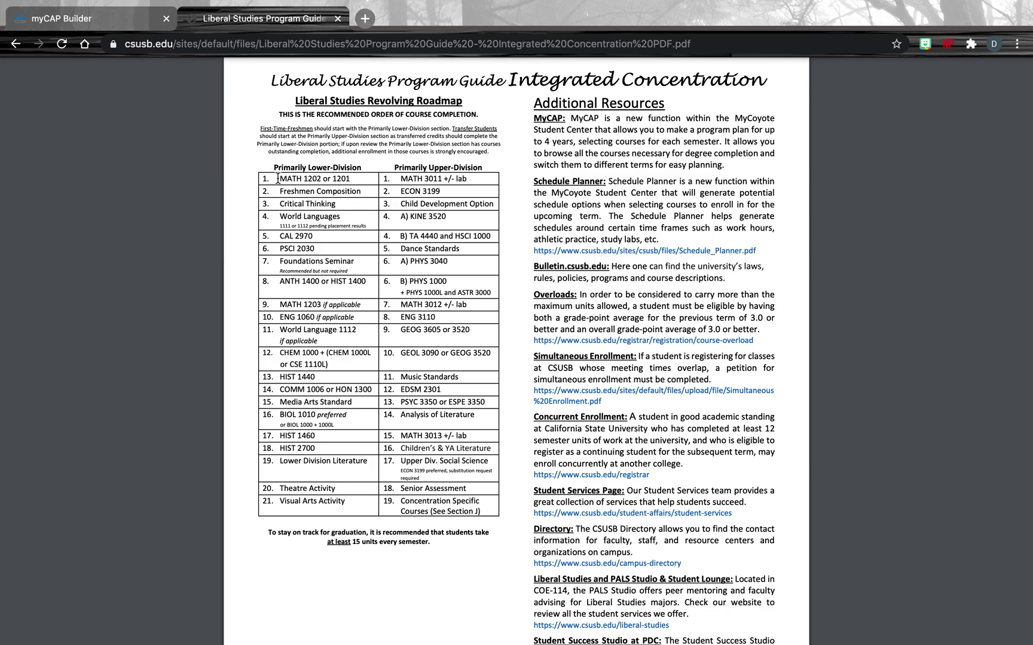
pyautogui.moveTo(278, 178); pyautogui.dragTo(351, 178)
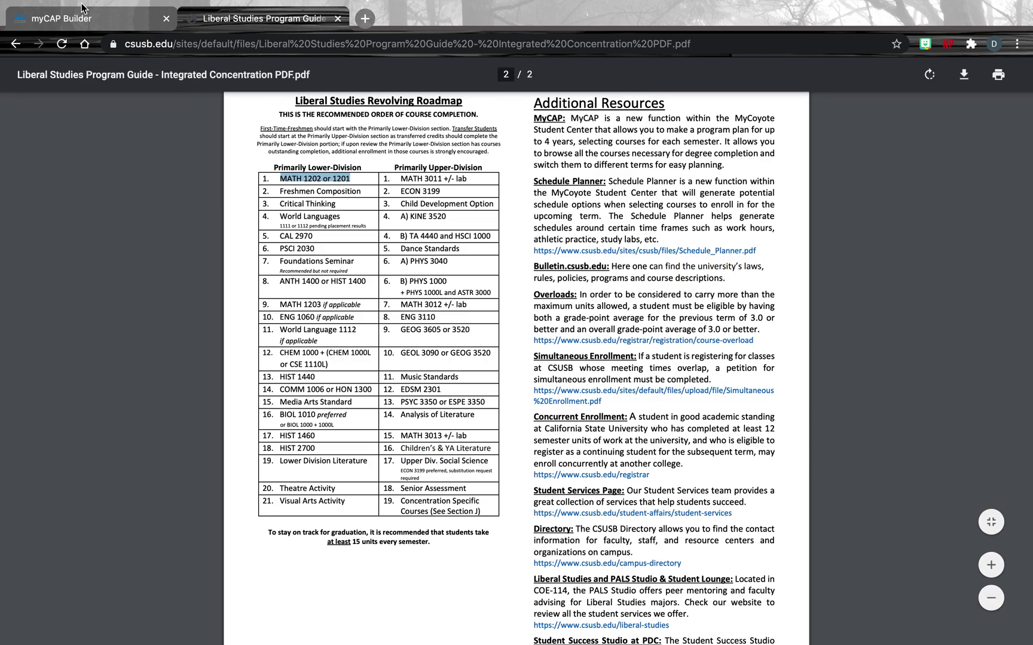
# Switch back to myCAP Builder and highlight the MATH1101 course under Ideas of Mathematics in the Group C requirements
pyautogui.click(87, 21)
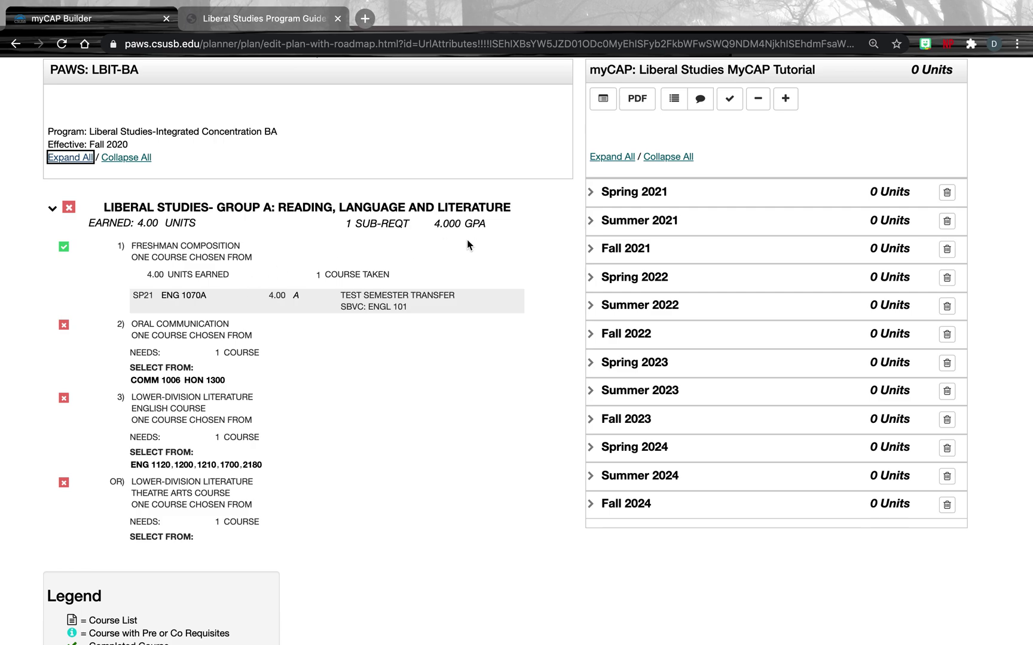
pyautogui.scroll(-5, 202, 408)
pyautogui.scroll(-15, 201, 407)
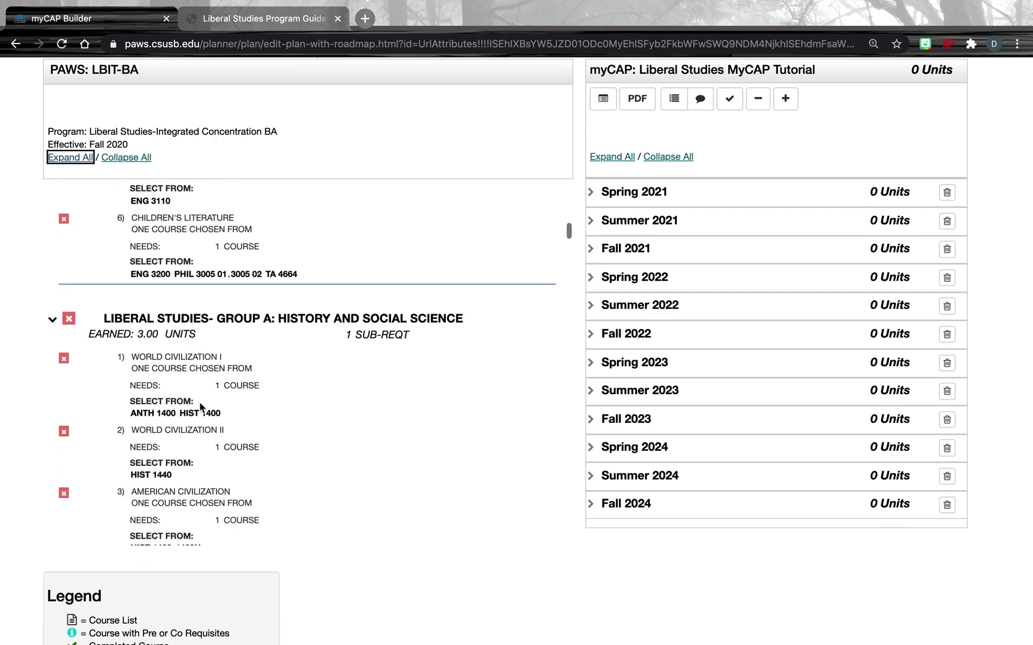
pyautogui.scroll(-3, 200, 407)
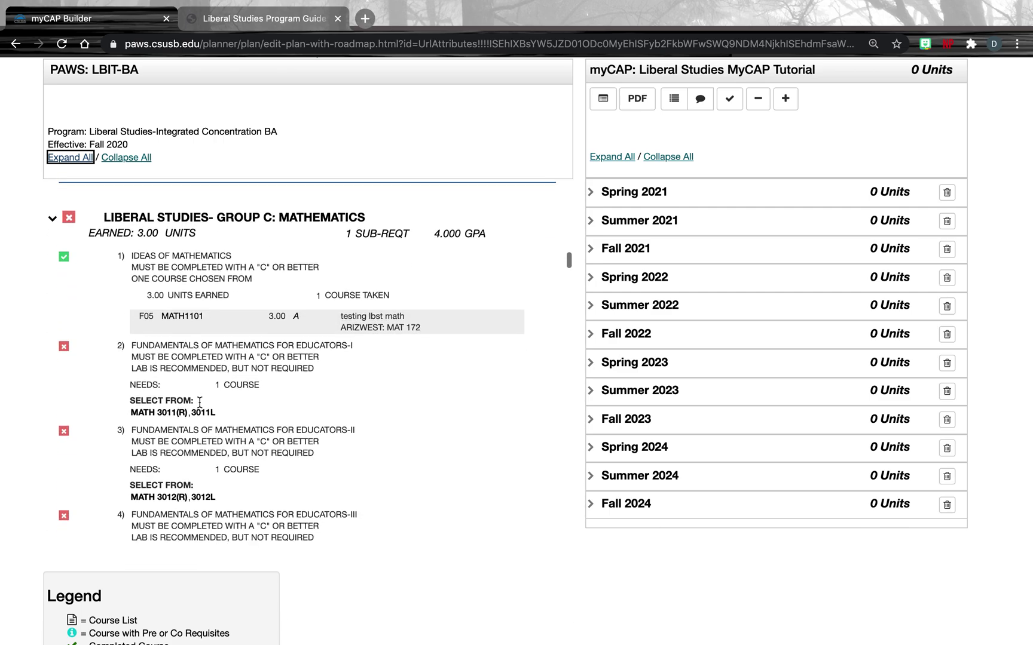
pyautogui.scroll(1, 179, 311)
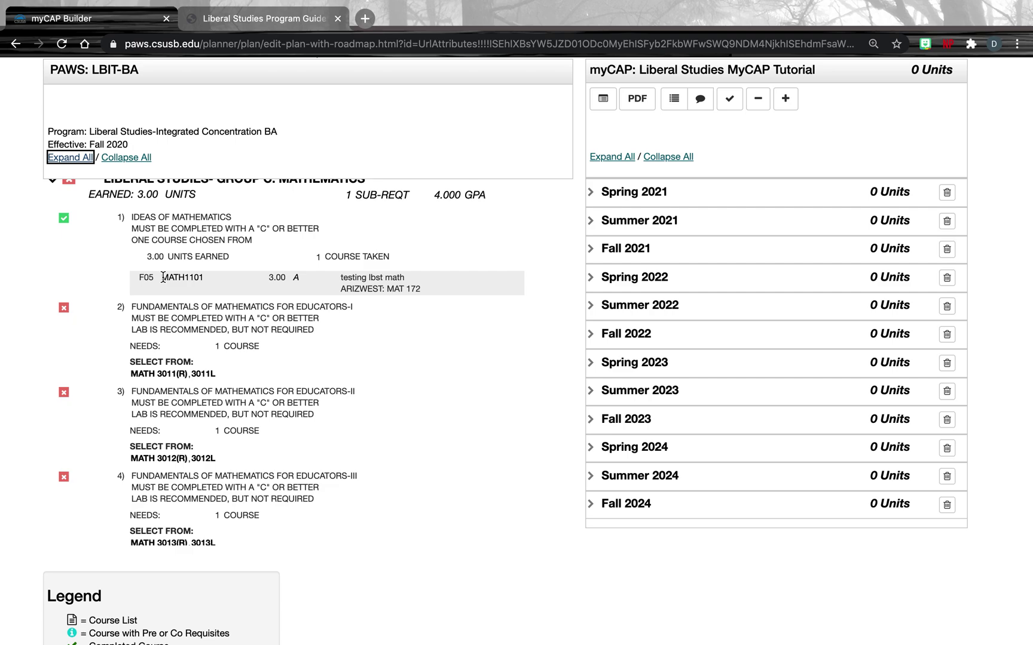
pyautogui.moveTo(163, 278); pyautogui.dragTo(189, 276)
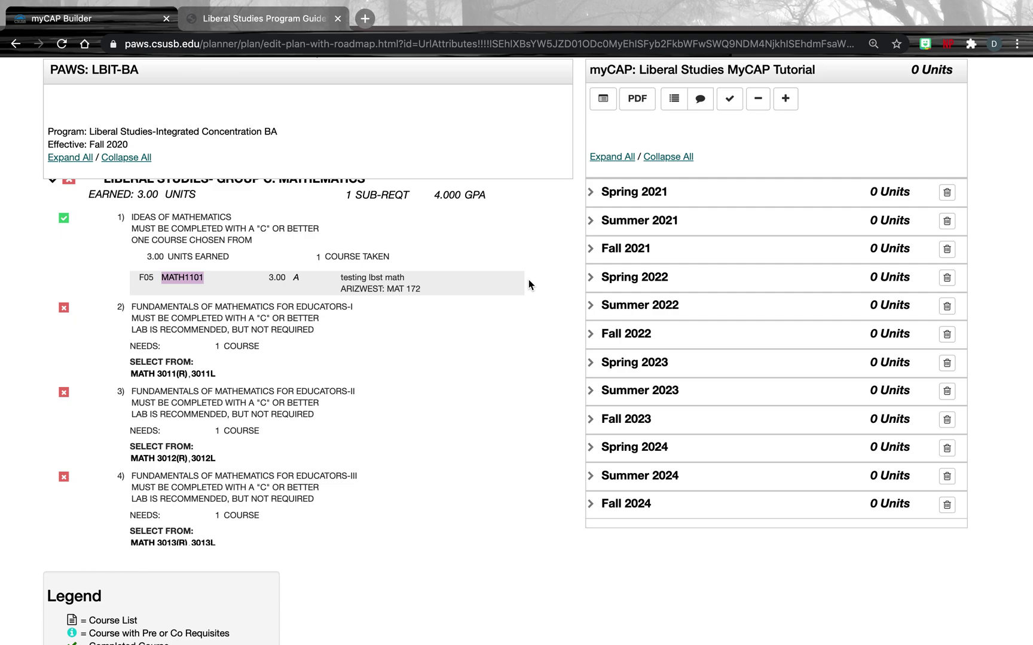
# Add the course MATH 1201 (Introduction to Statistical Thinking) to the Spring 2021 term of the plan
pyautogui.click(632, 196)
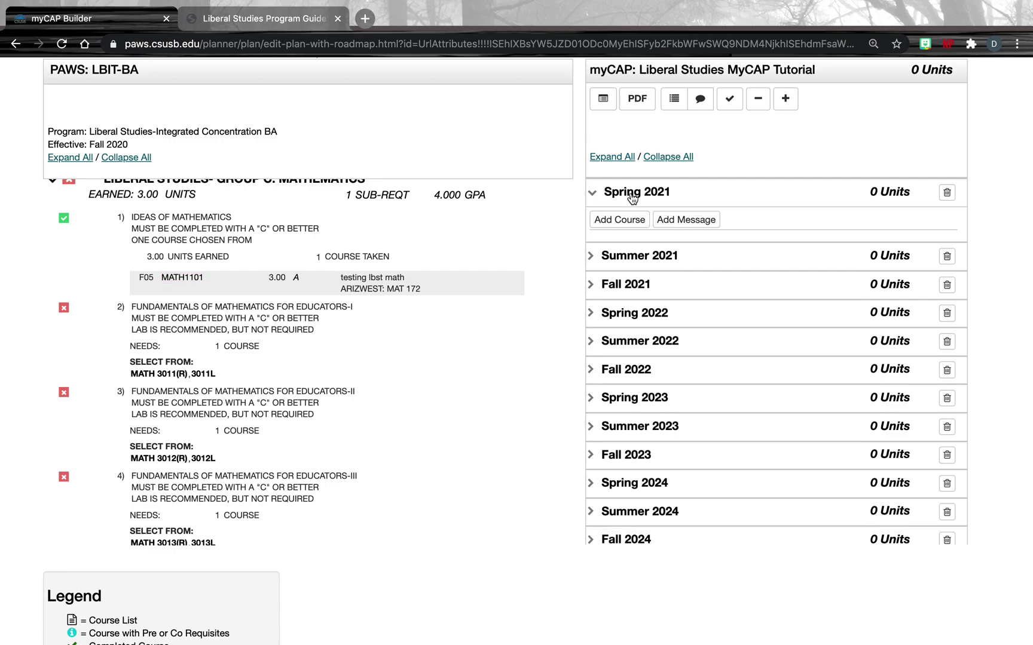
pyautogui.click(618, 219)
pyautogui.click(515, 329)
pyautogui.write('math')
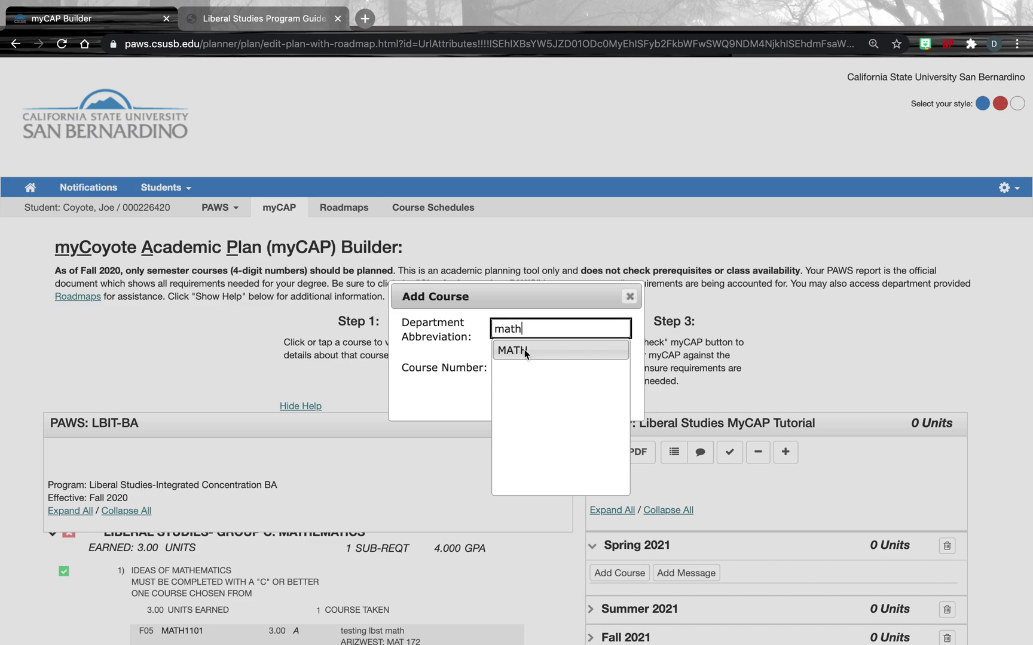
pyautogui.click(524, 353)
pyautogui.click(527, 369)
pyautogui.write('1201')
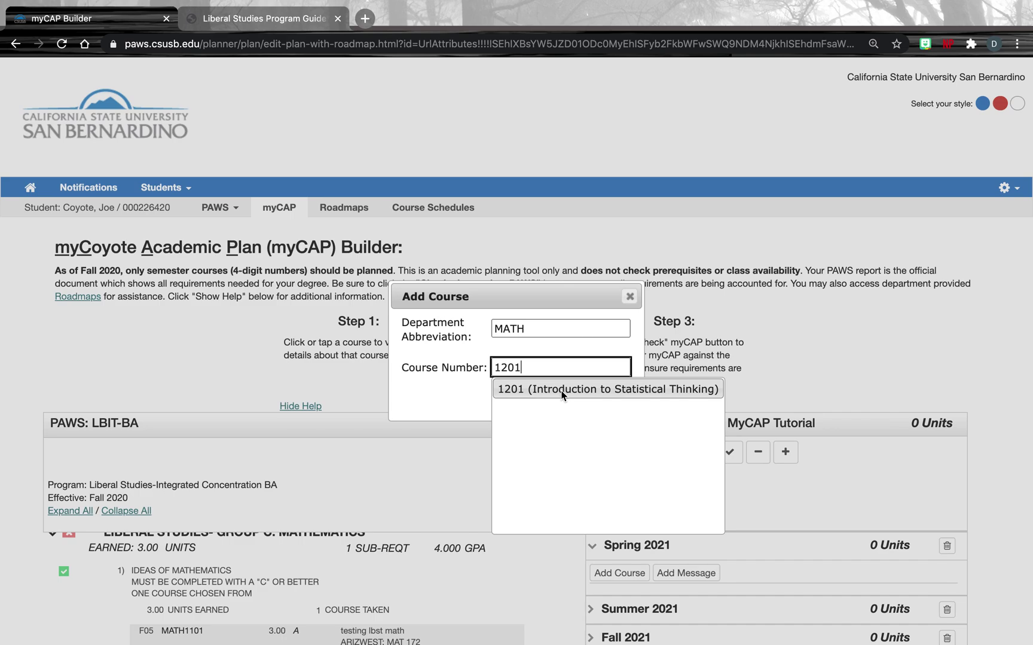
pyautogui.press('BackSpace')
pyautogui.click(569, 392)
pyautogui.press('Return')
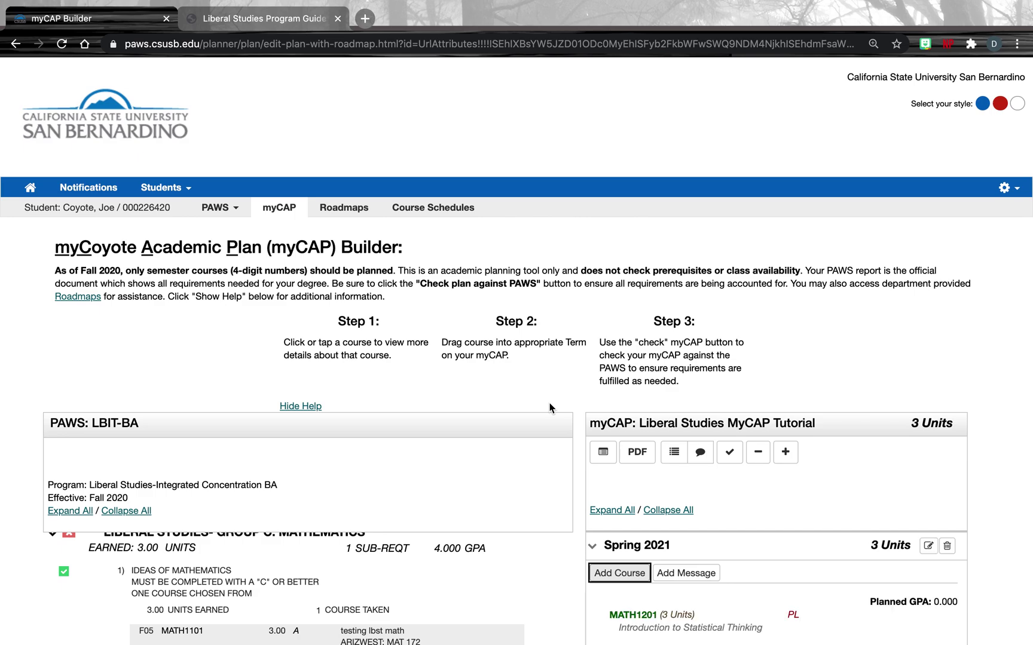
# Switch to the Liberal Studies Program Guide and highlight Freshmen Composition in the lower-division roadmap
pyautogui.scroll(-3, 550, 403)
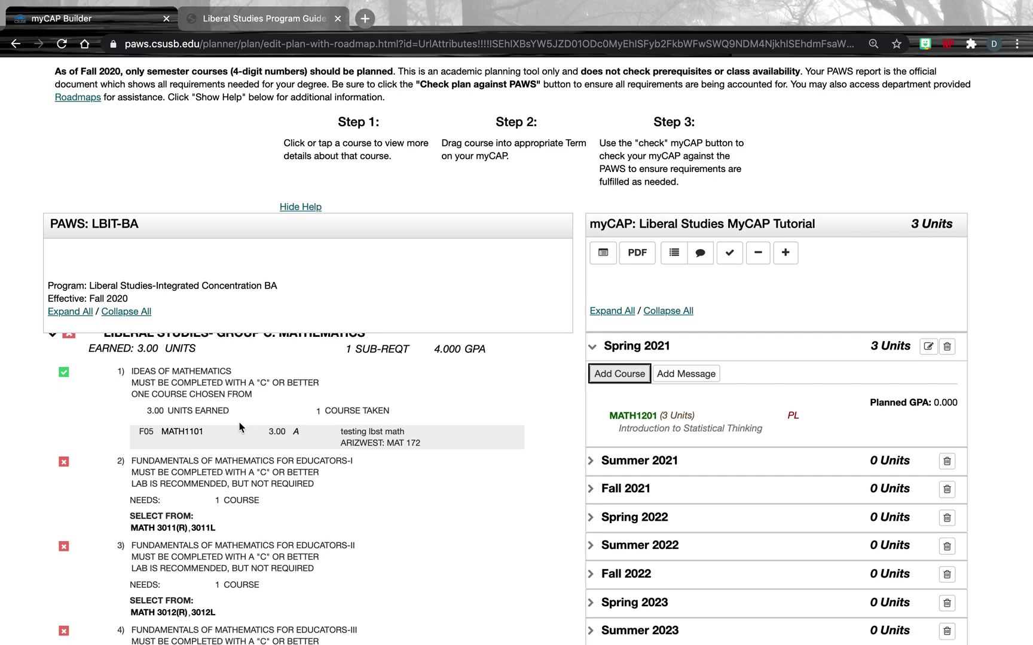
pyautogui.scroll(-1, 240, 427)
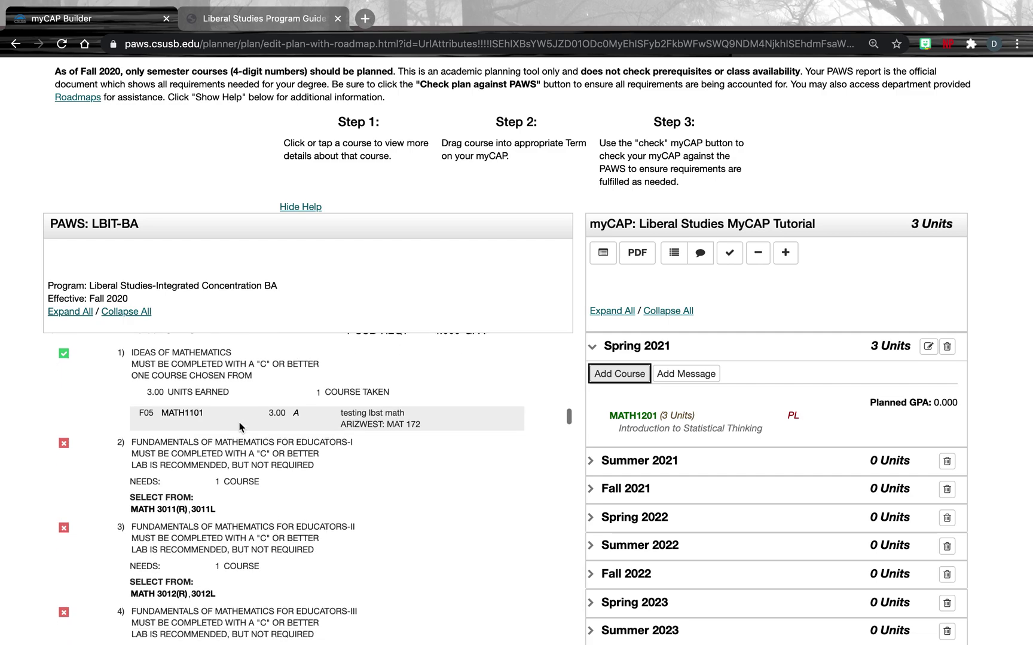
pyautogui.click(245, 20)
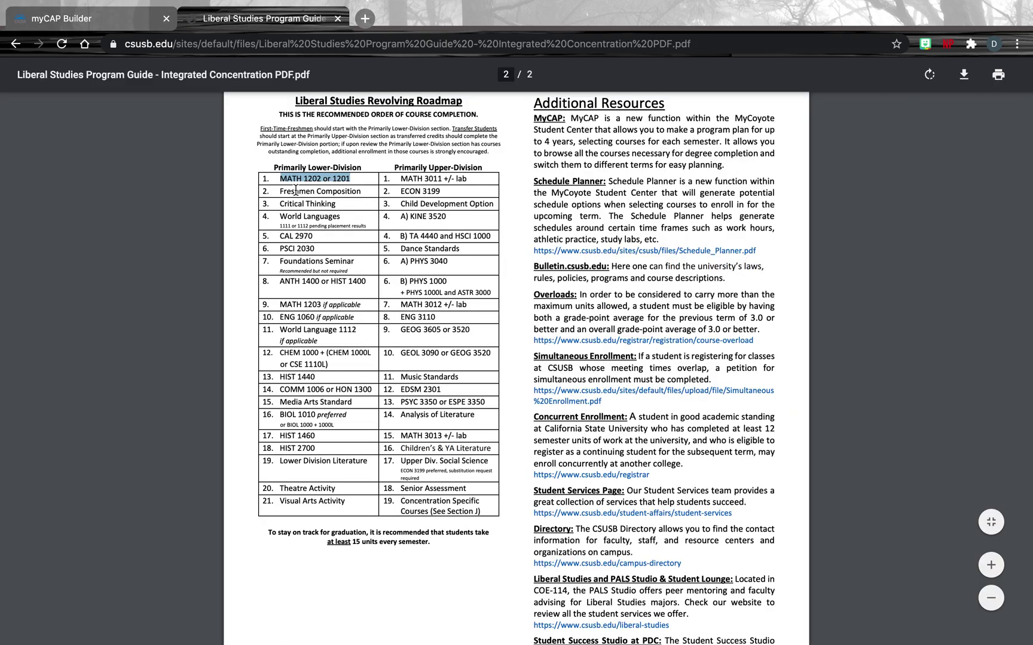
pyautogui.moveTo(280, 190); pyautogui.dragTo(362, 192)
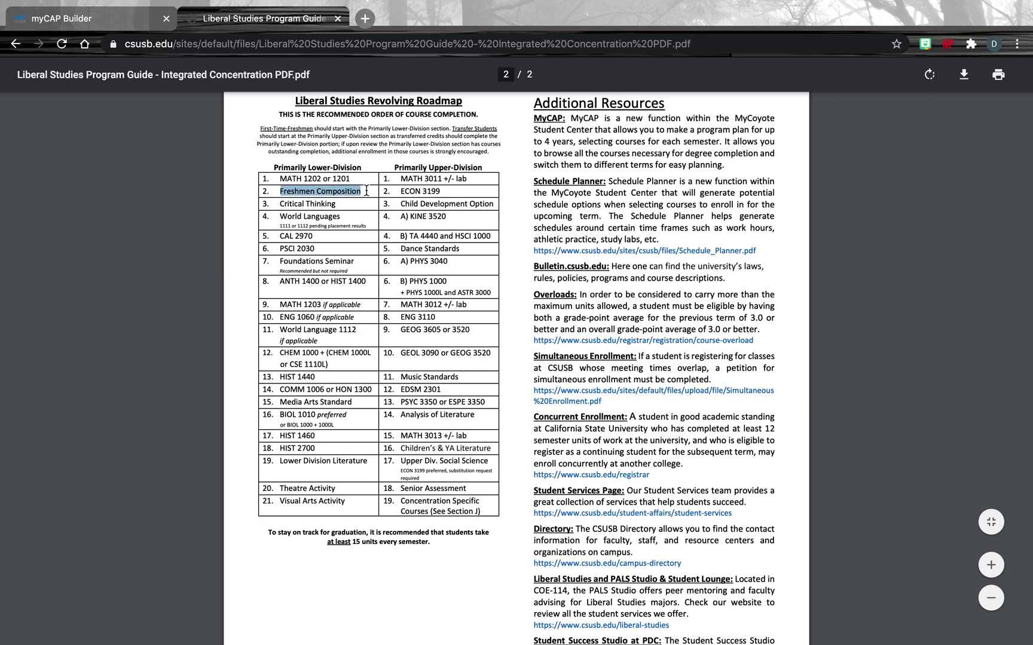
# In myCAP Builder, examine the Freshman Composition requirement in Group A, highlighting its title, the ENG 1070A course and the transfer credit details
pyautogui.click(125, 24)
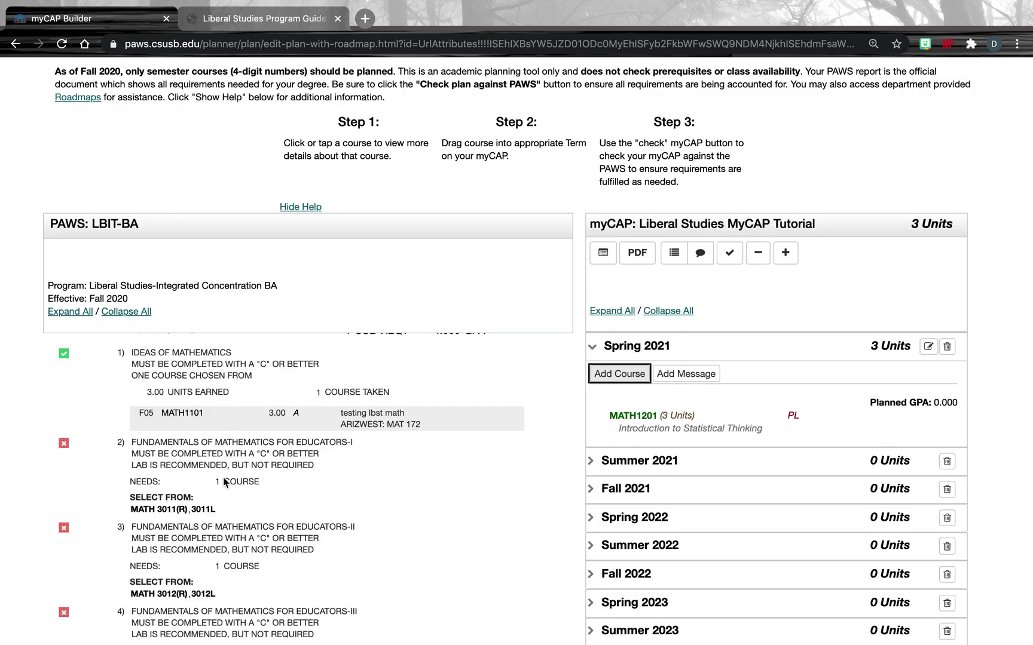
pyautogui.scroll(-5, 221, 489)
pyautogui.scroll(-2, 221, 490)
pyautogui.scroll(15, 221, 490)
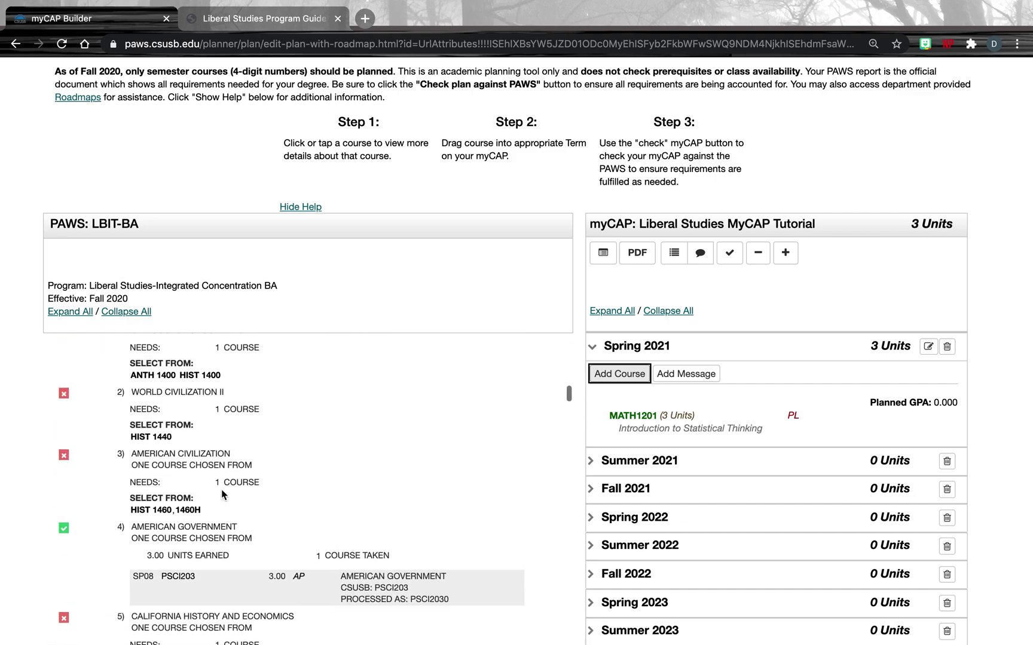
pyautogui.scroll(10, 221, 489)
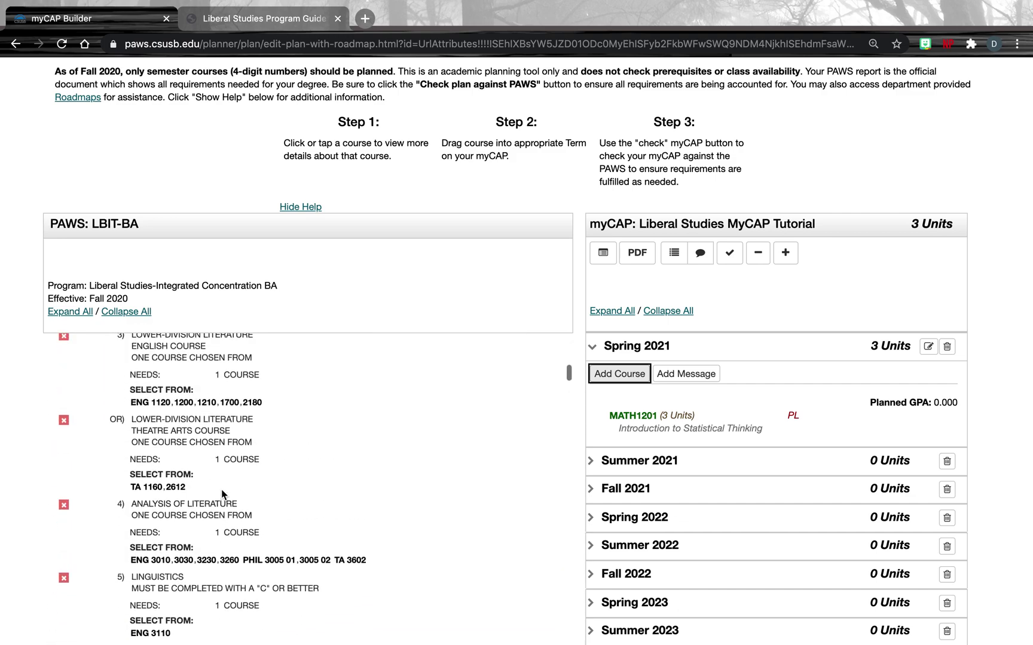
pyautogui.scroll(5, 221, 493)
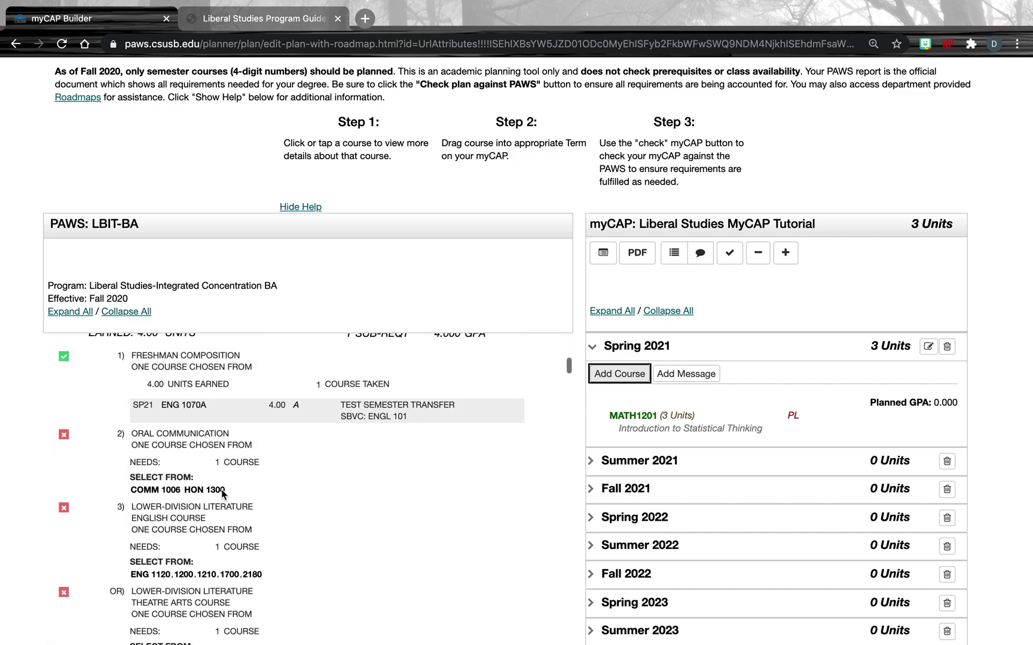
pyautogui.moveTo(132, 387); pyautogui.dragTo(247, 388)
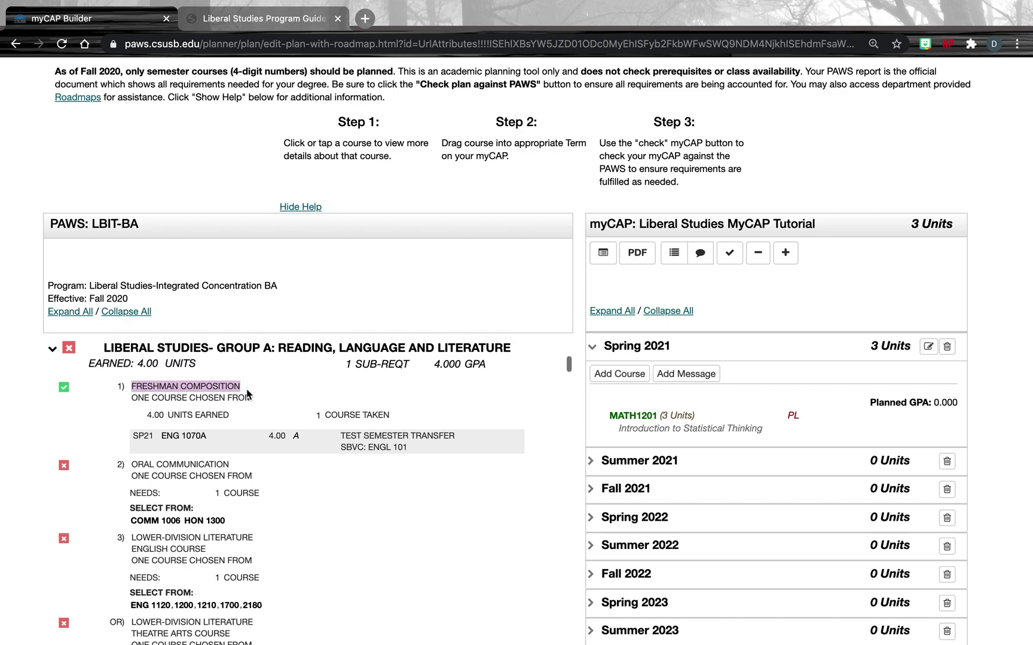
pyautogui.moveTo(161, 438); pyautogui.dragTo(231, 438)
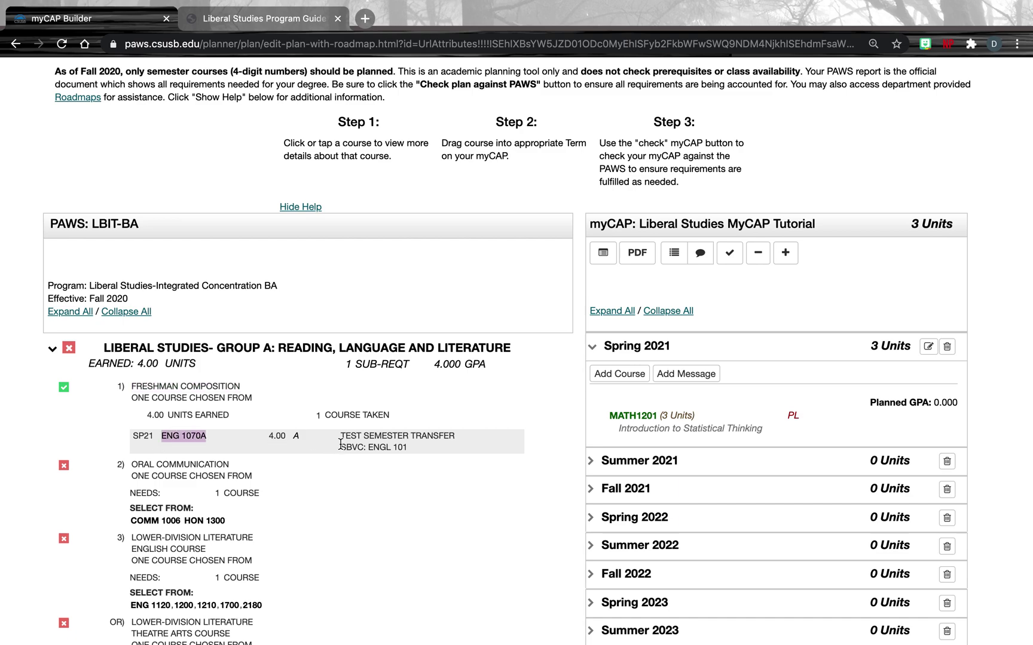
pyautogui.moveTo(339, 446); pyautogui.dragTo(389, 447)
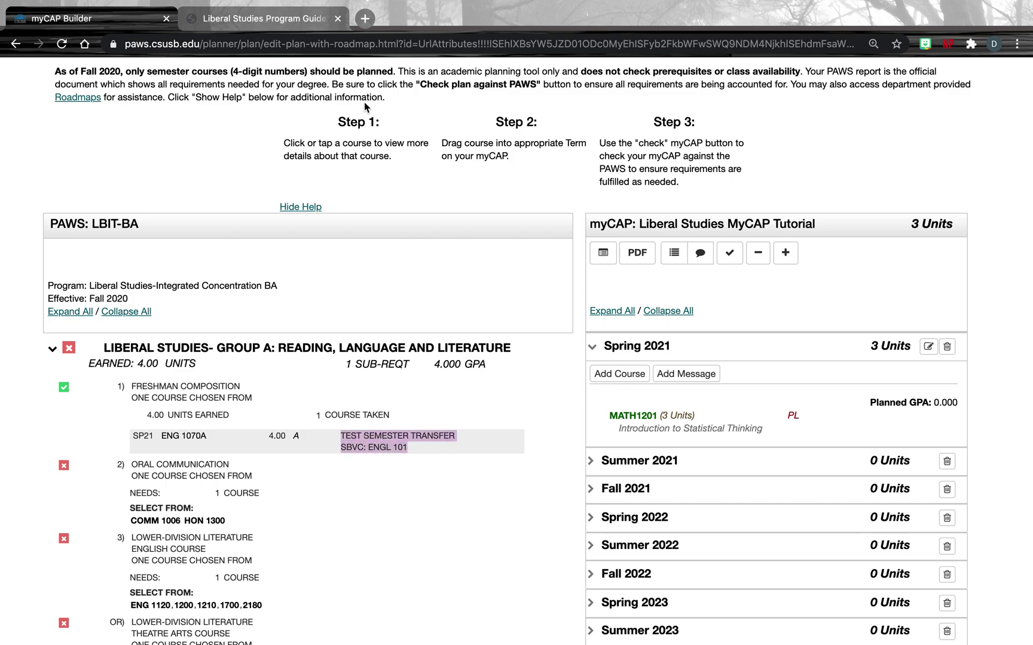
# Highlight Critical Thinking in the program guide's lower-division roadmap, and look for it in the expanded PAWS requirements in myCAP Builder
pyautogui.click(301, 24)
pyautogui.moveTo(280, 205); pyautogui.dragTo(336, 204)
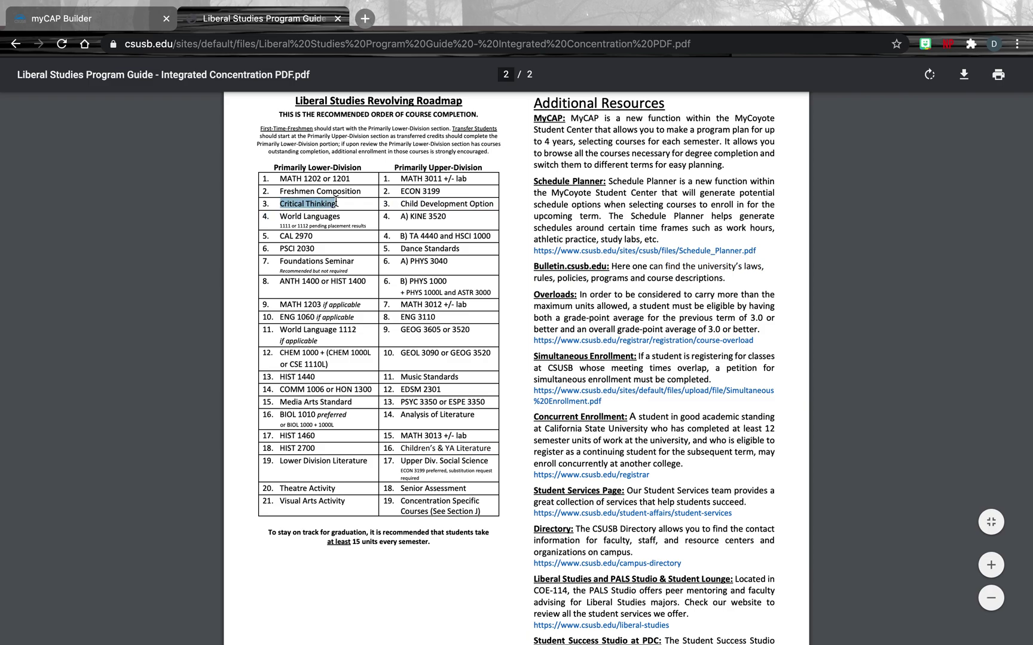
pyautogui.click(127, 29)
pyautogui.scroll(-10, 208, 499)
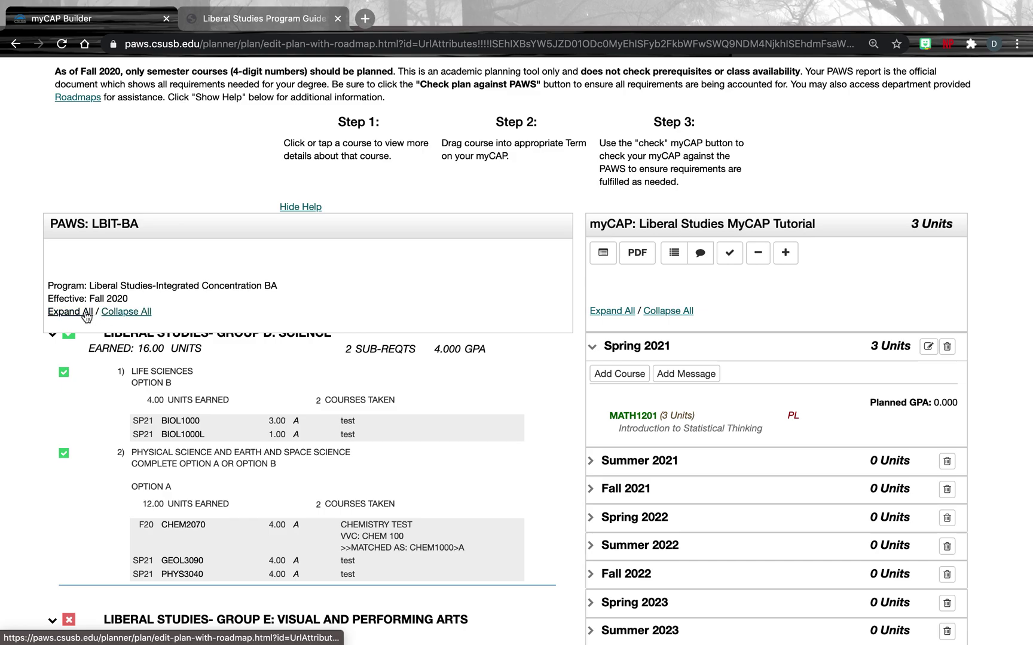
# Collapse all PAWS requirement sections and browse the remaining group headings
pyautogui.click(119, 317)
pyautogui.scroll(-2, 106, 475)
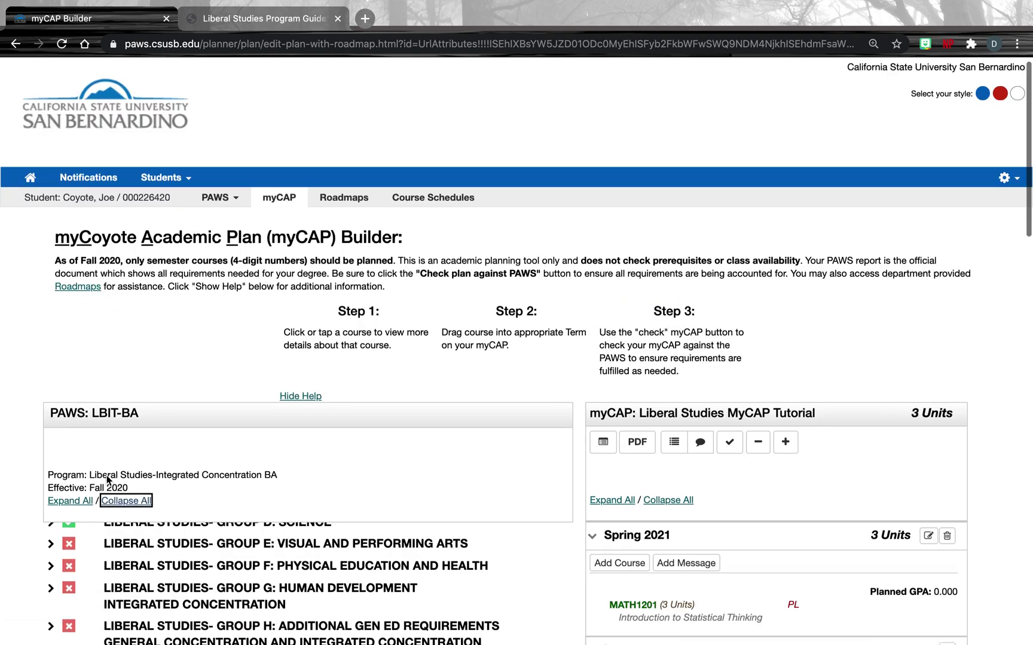
pyautogui.scroll(-1, 106, 480)
pyautogui.scroll(-2, 180, 457)
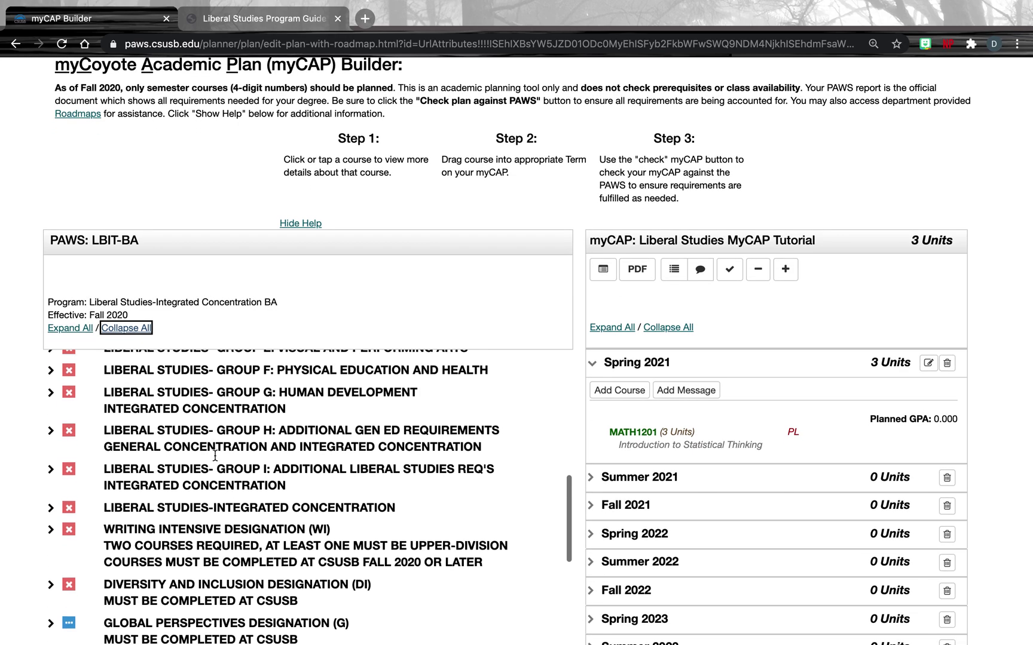
pyautogui.scroll(3, 215, 456)
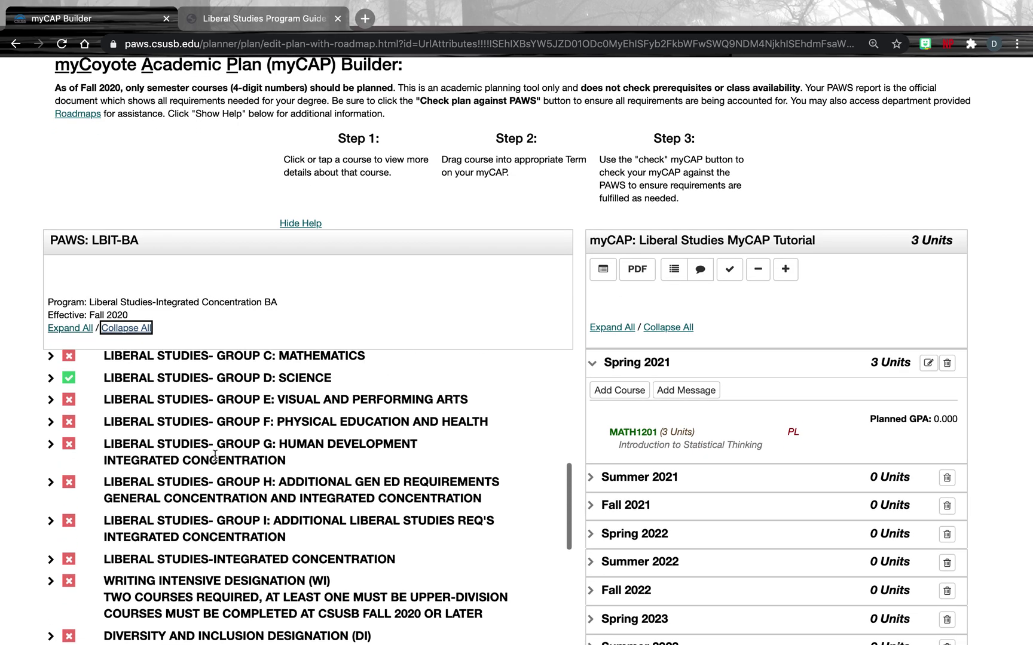
# Expand the Group H additional GE requirements and add PHIL 1005 from Critical Thinking to the Spring 2021 term
pyautogui.scroll(1, 215, 455)
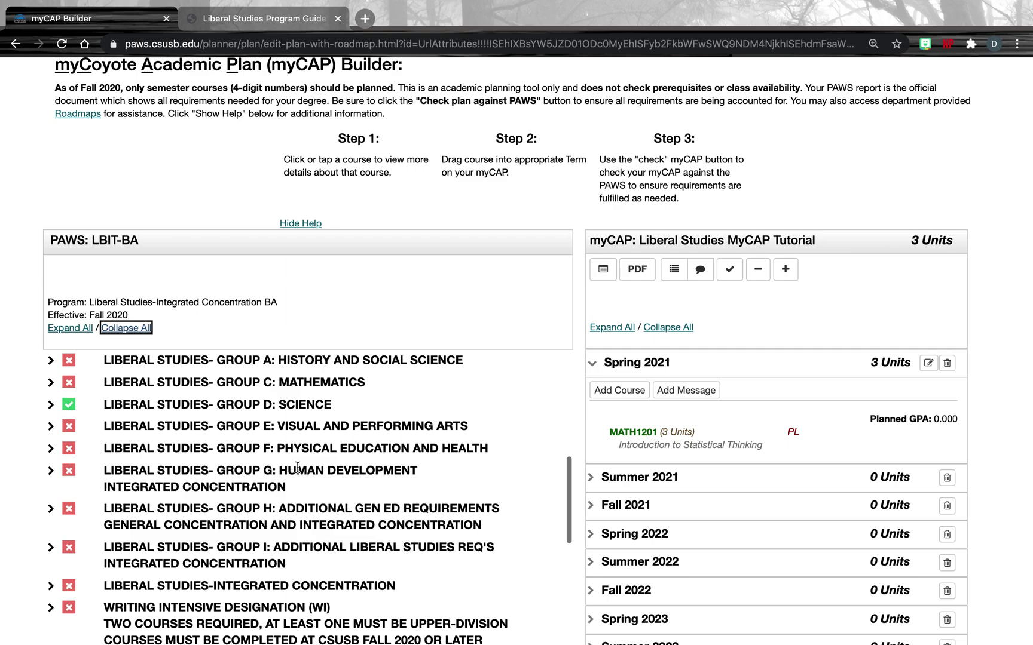
pyautogui.scroll(-4, 297, 468)
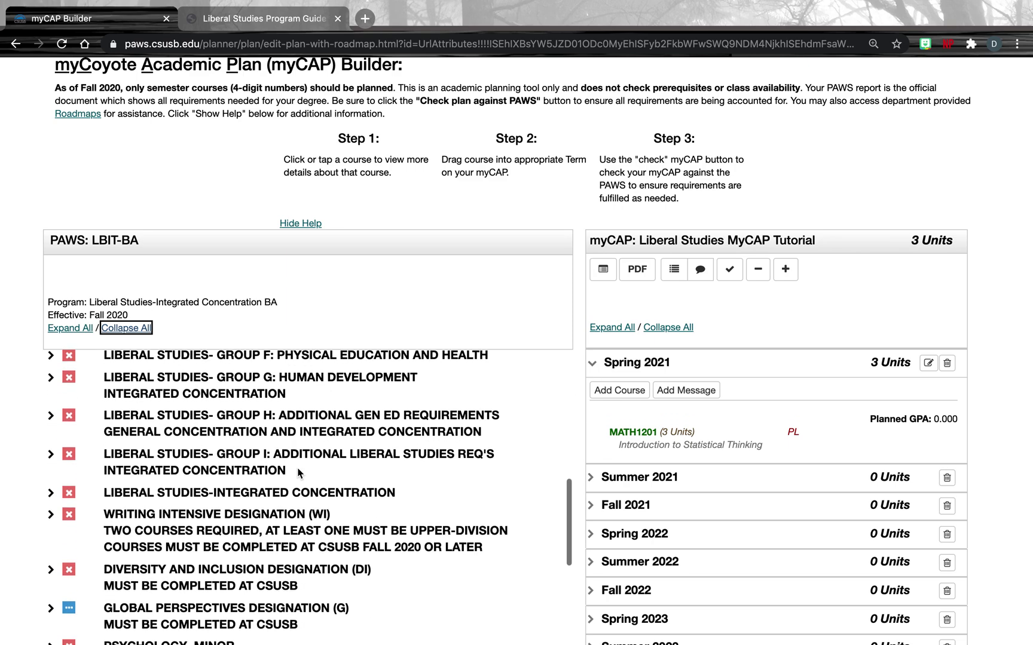
pyautogui.click(51, 416)
pyautogui.scroll(-2, 116, 513)
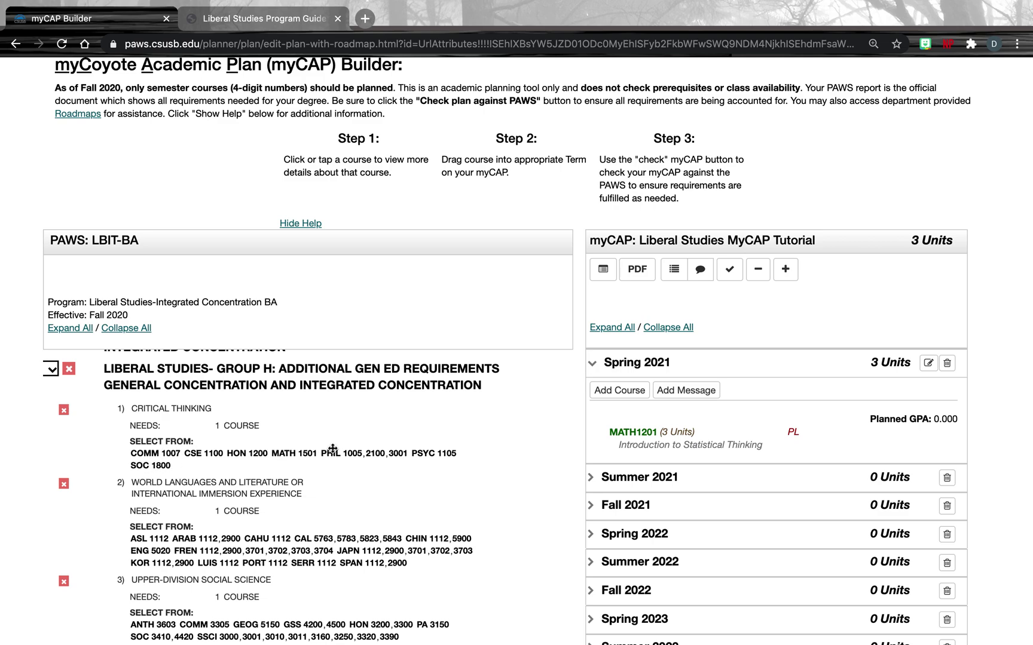
pyautogui.moveTo(333, 454); pyautogui.dragTo(639, 426)
pyautogui.moveTo(346, 457); pyautogui.dragTo(627, 371)
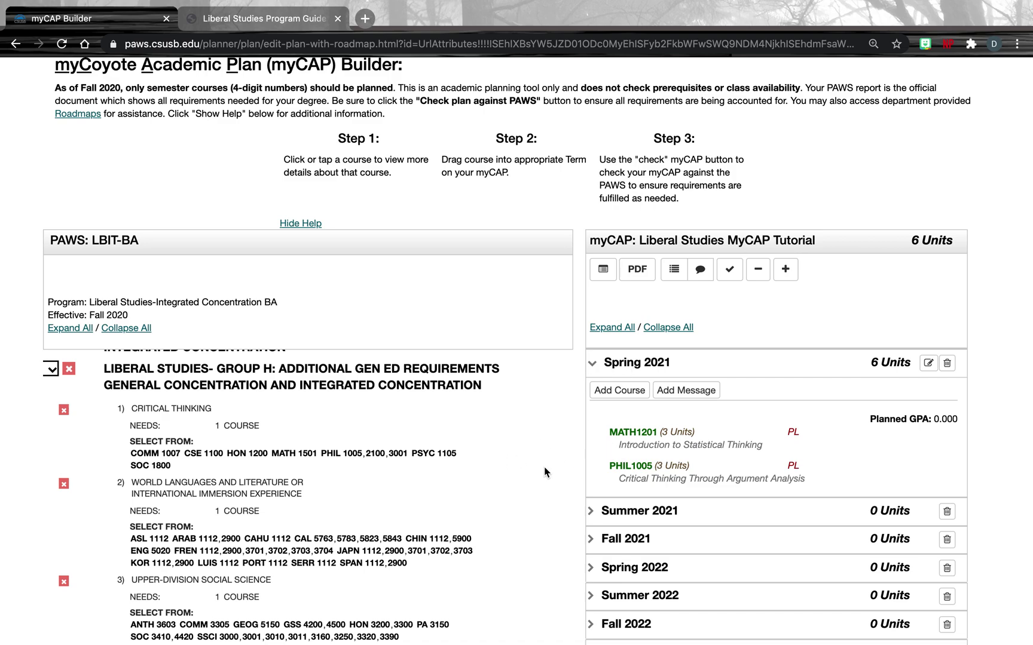
# Add PHIL 2100 from the Critical Thinking course options to the Spring 2021 term
pyautogui.scroll(-2, 454, 483)
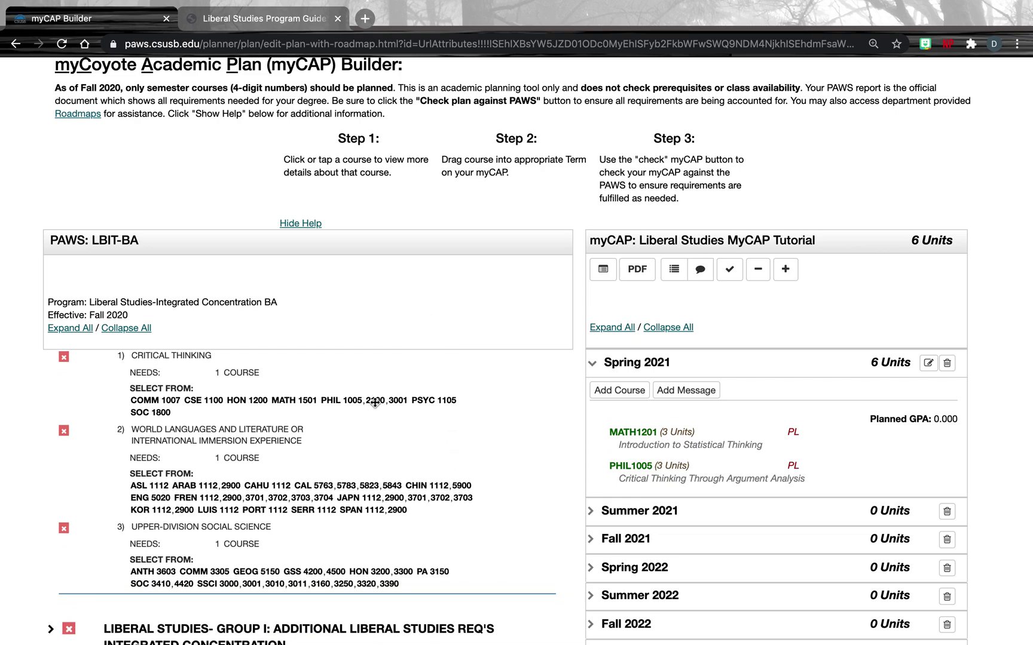
pyautogui.moveTo(374, 403); pyautogui.dragTo(610, 365)
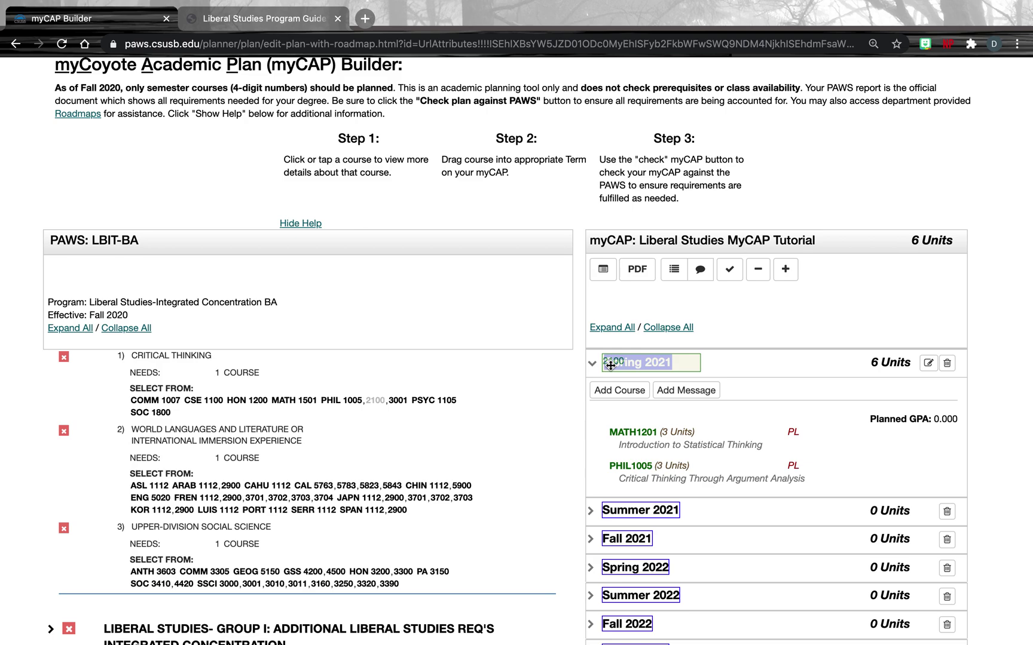
pyautogui.moveTo(610, 366); pyautogui.dragTo(610, 366)
# View the catalog details of PHIL 2100, MATH 1501 and HON 1200 in the Critical Thinking list, and close the details
pyautogui.click(373, 402)
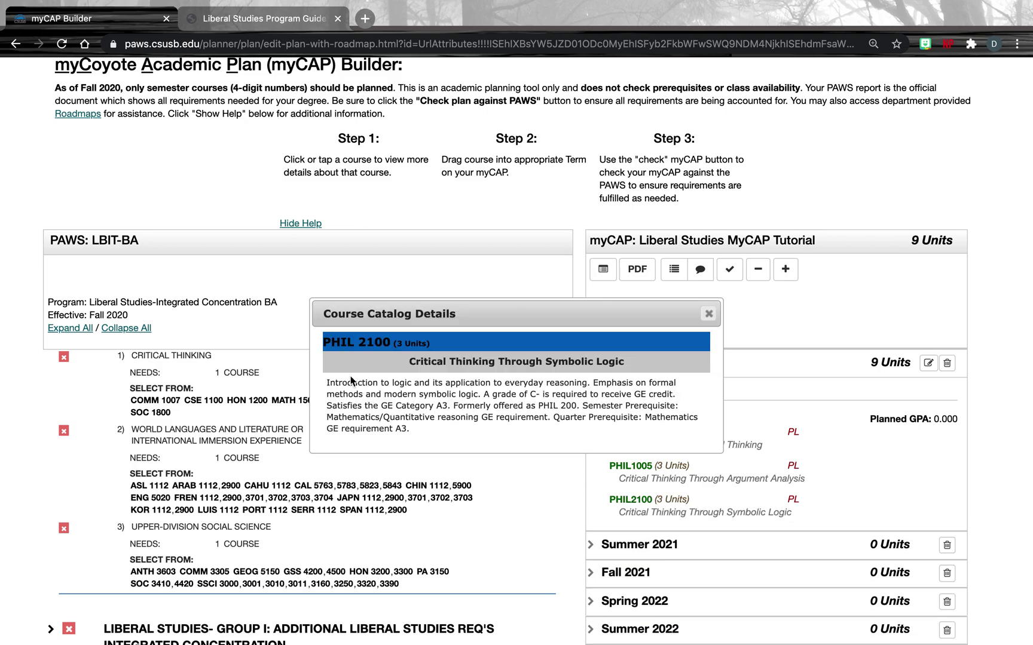
pyautogui.click(281, 400)
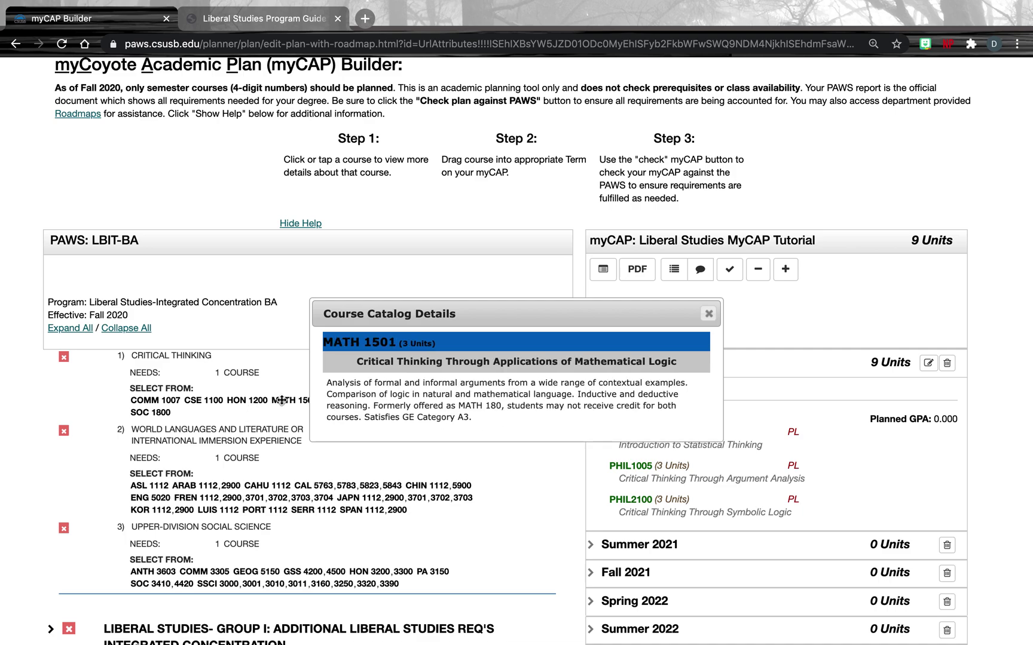
pyautogui.click(251, 403)
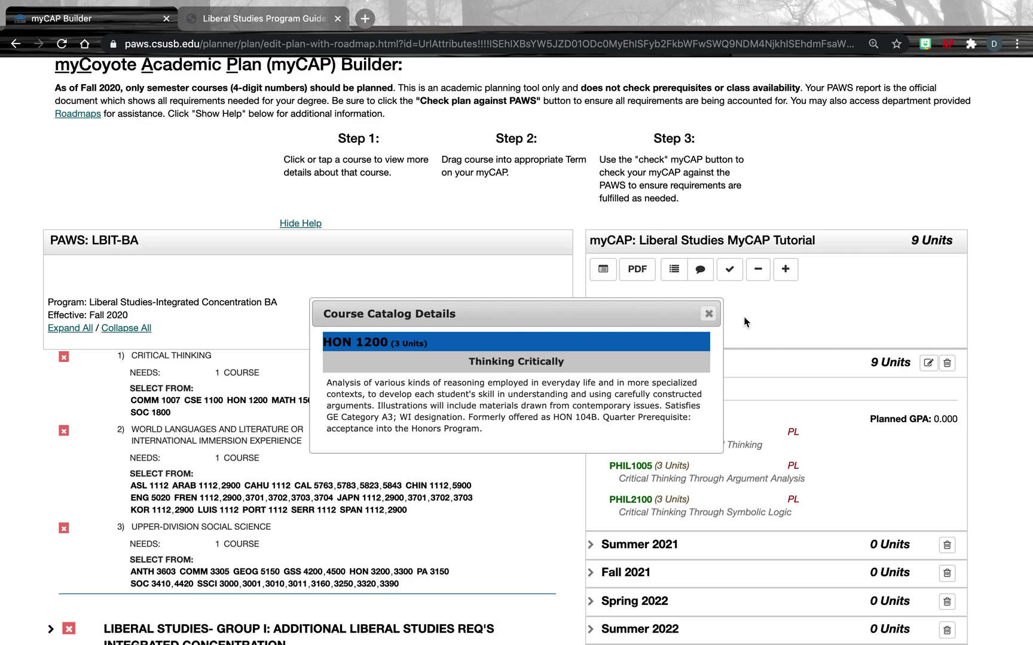
pyautogui.click(708, 314)
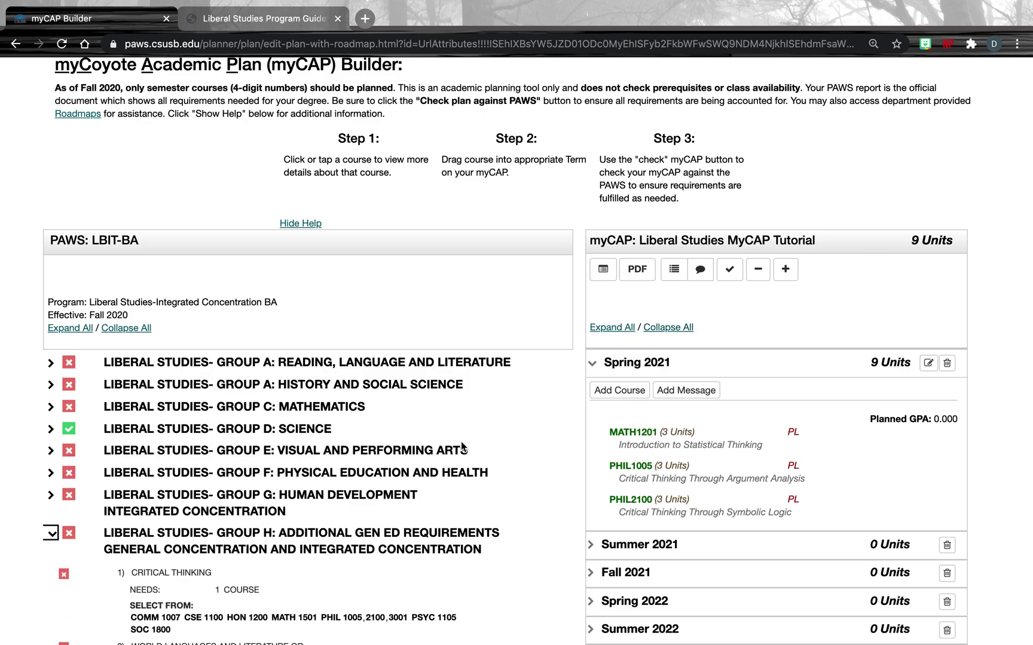
# Delete PHIL 1005 from the Spring 2021 term of the plan
pyautogui.scroll(-3, 472, 489)
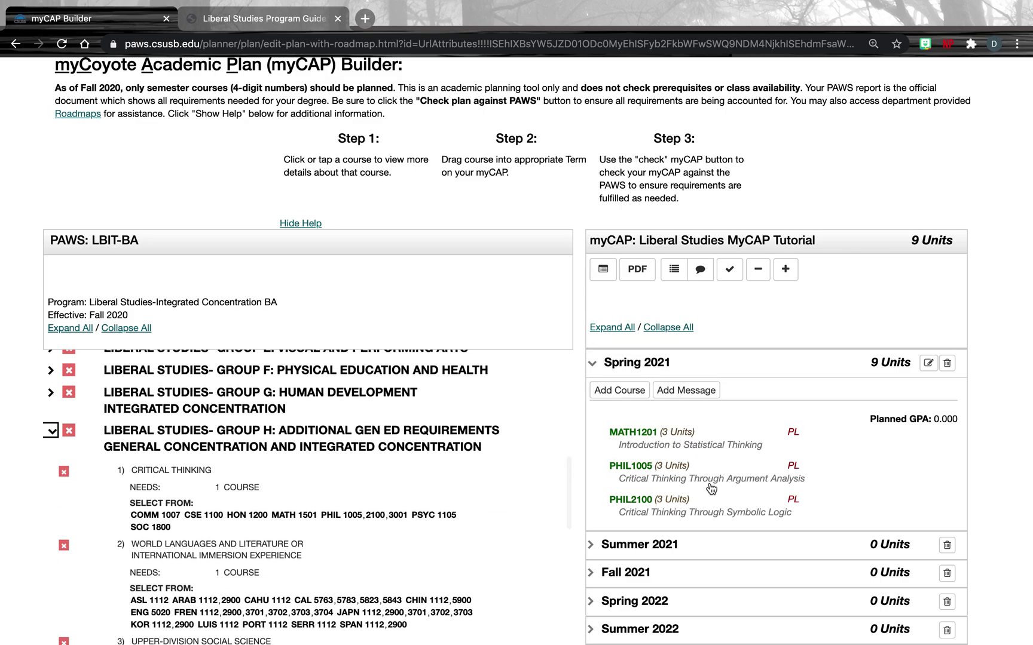
pyautogui.scroll(-1, 710, 488)
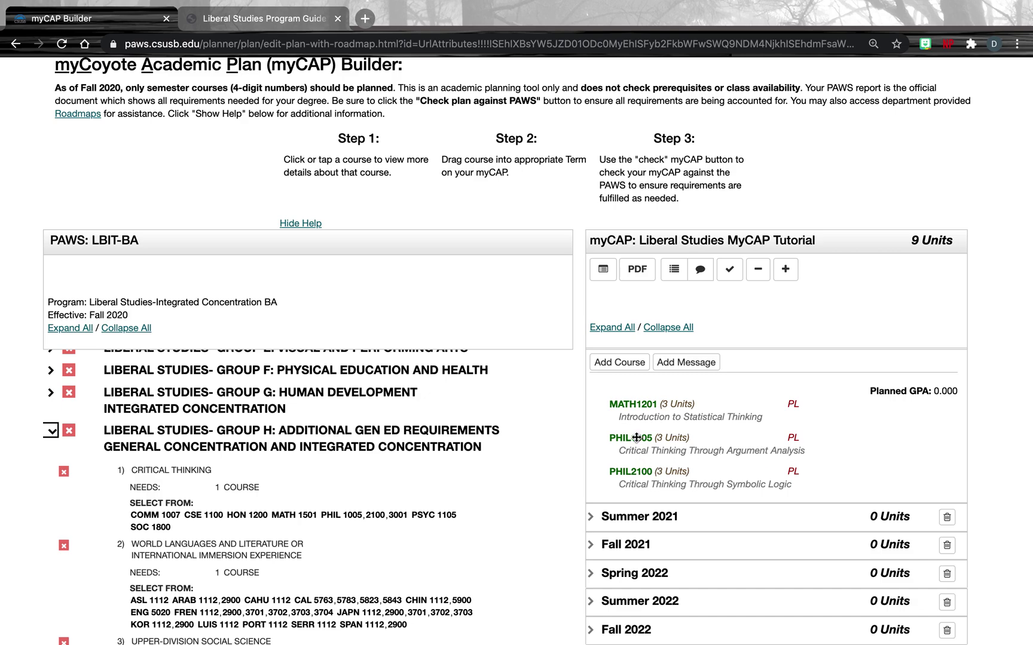
pyautogui.moveTo(636, 438); pyautogui.dragTo(935, 299)
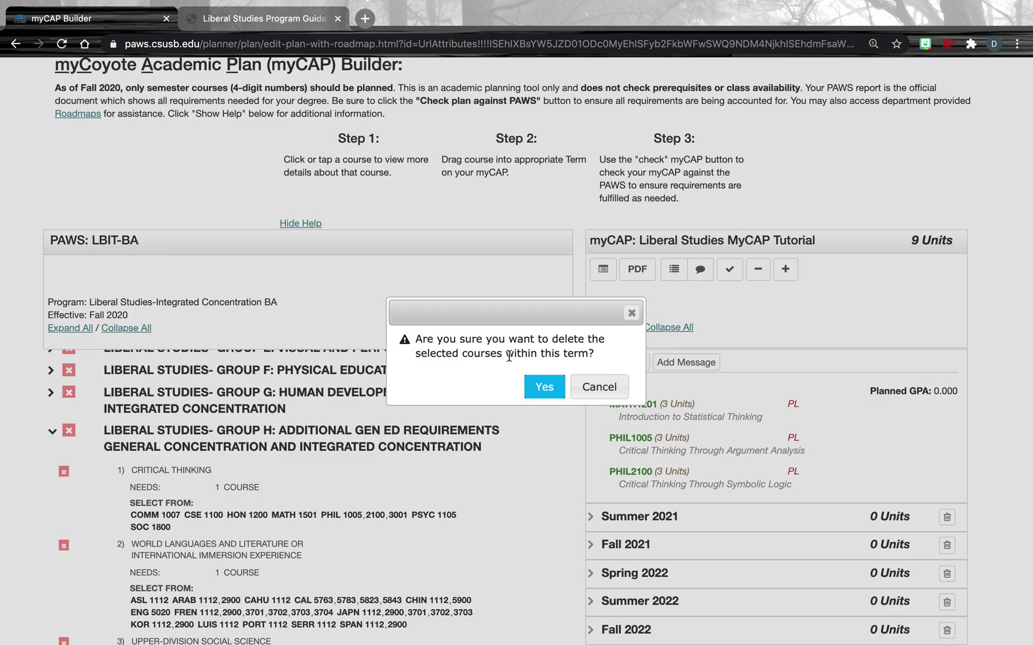
pyautogui.click(543, 389)
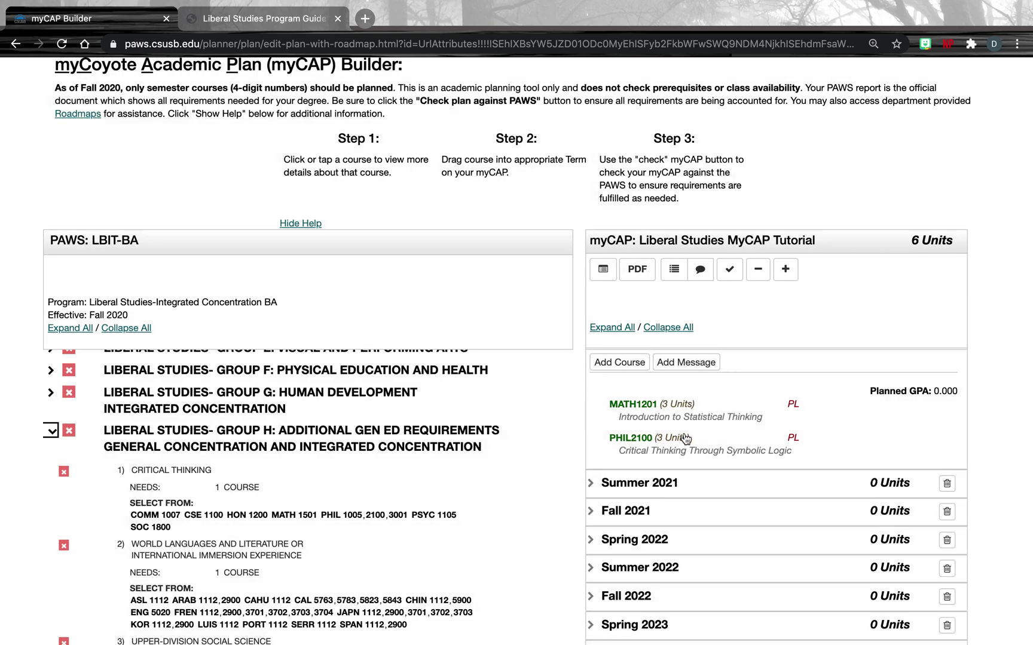
# Highlight World Languages and its placement note in the program guide's lower-division roadmap, and return to myCAP Builder
pyautogui.click(275, 18)
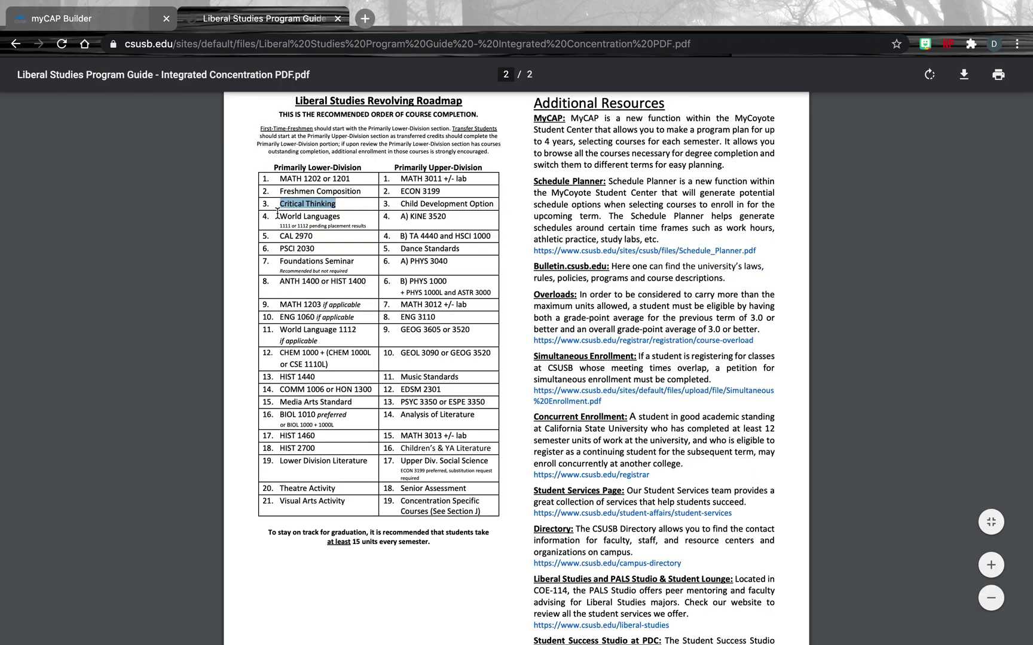
pyautogui.moveTo(278, 217); pyautogui.dragTo(370, 221)
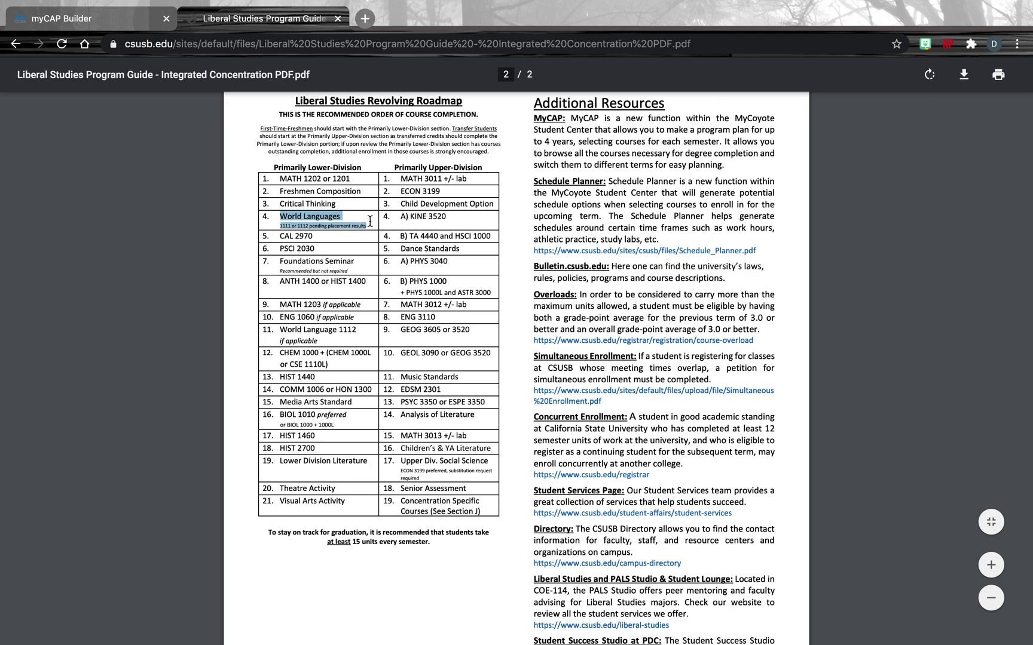
pyautogui.click(135, 19)
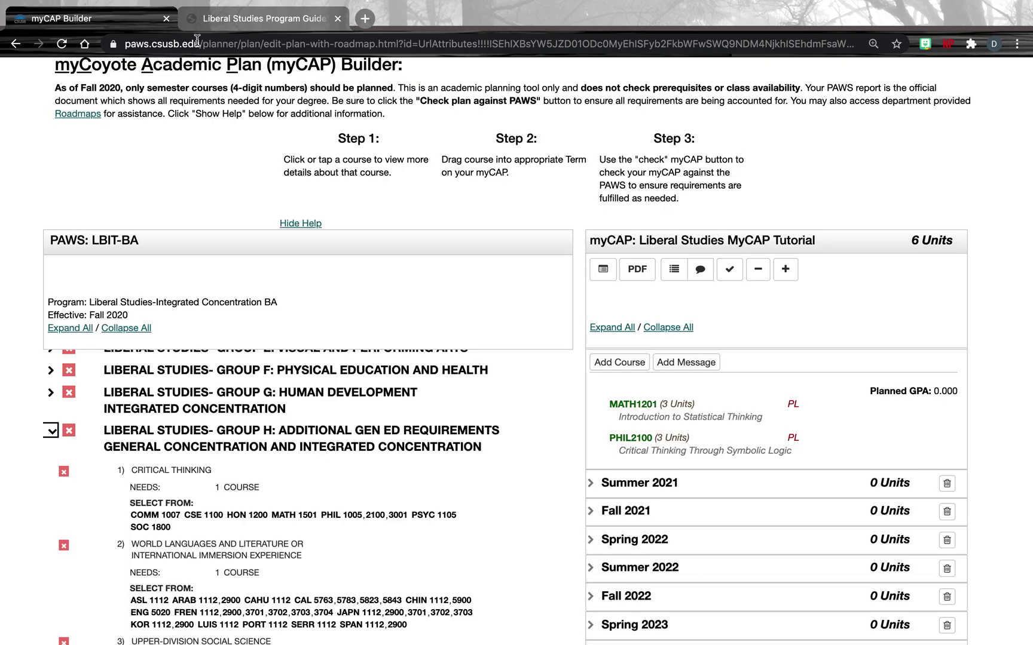
# Expand all PAWS requirement sections and look through them for the World Languages requirement in Group H
pyautogui.click(72, 328)
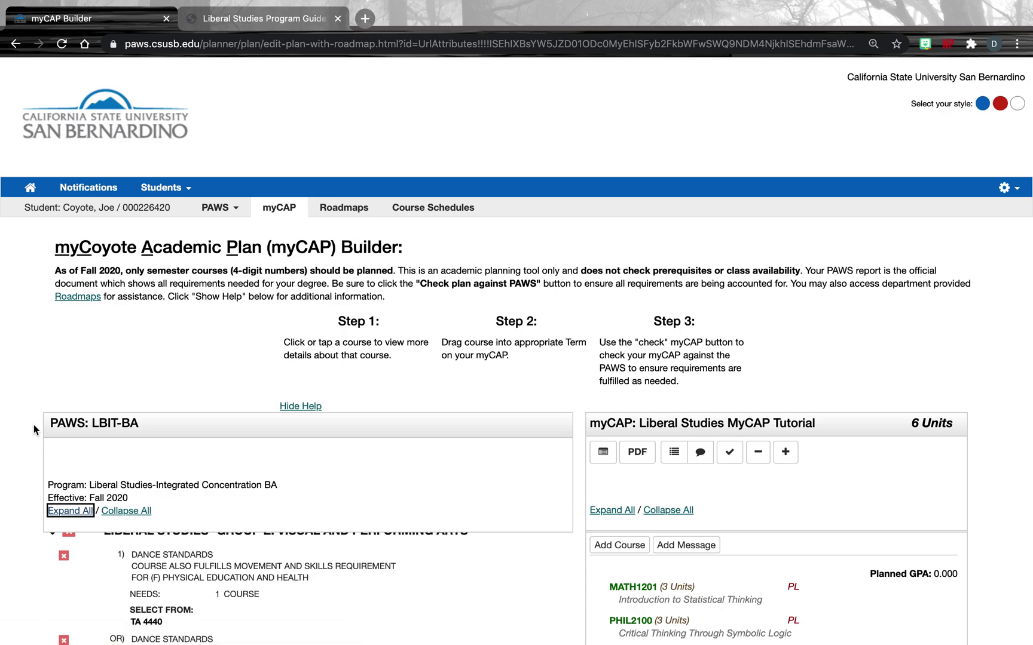
pyautogui.scroll(-6, 99, 422)
pyautogui.scroll(8, 99, 362)
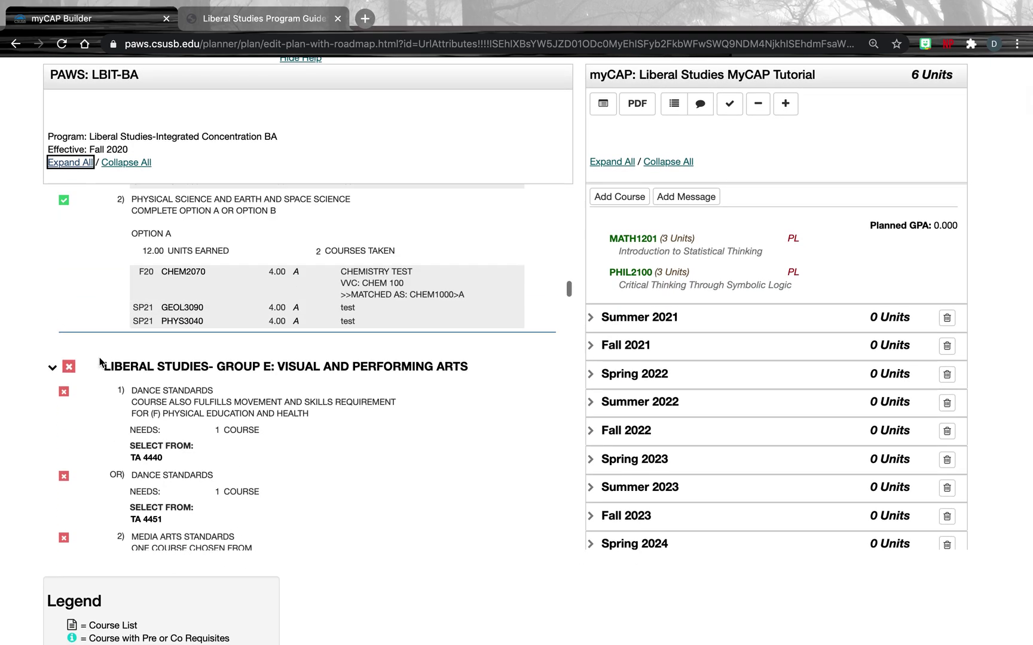
pyautogui.scroll(-4, 99, 362)
pyautogui.scroll(-12, 99, 362)
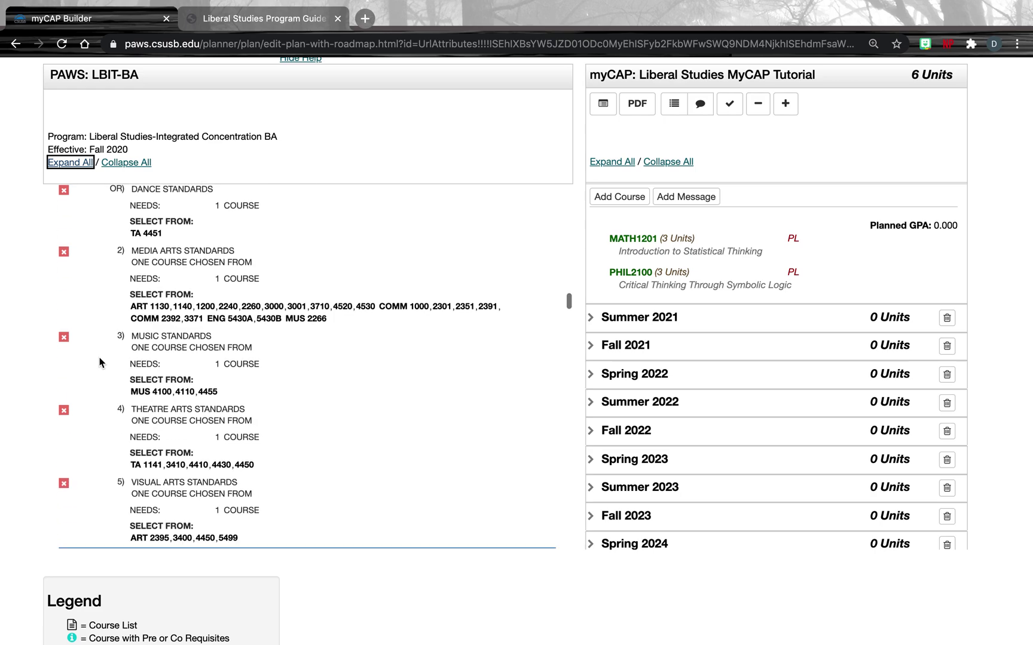
pyautogui.scroll(-1, 99, 362)
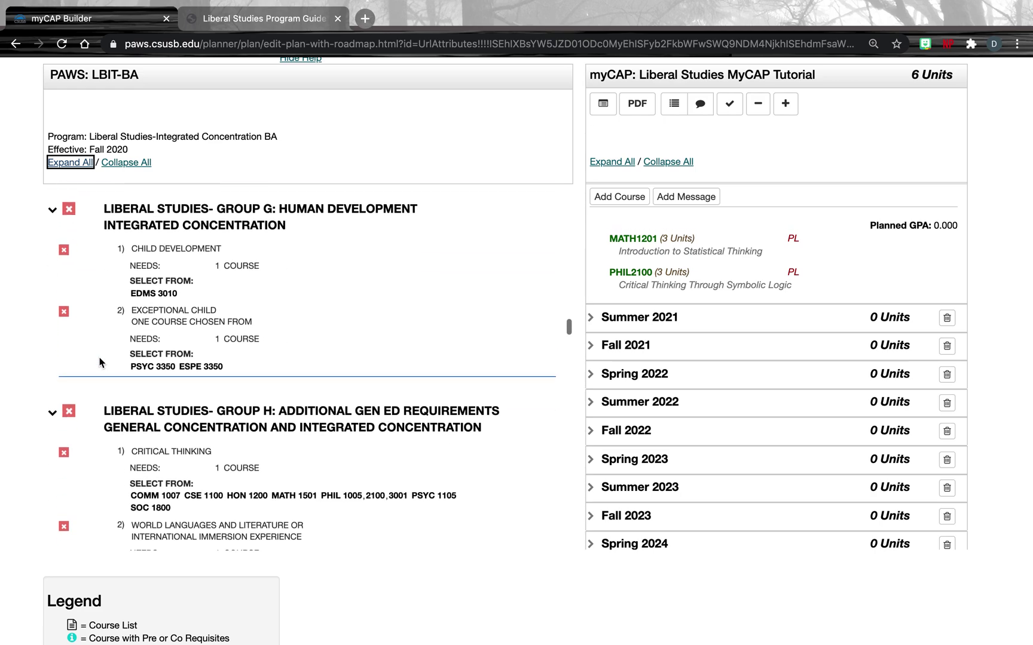
pyautogui.scroll(-8, 99, 361)
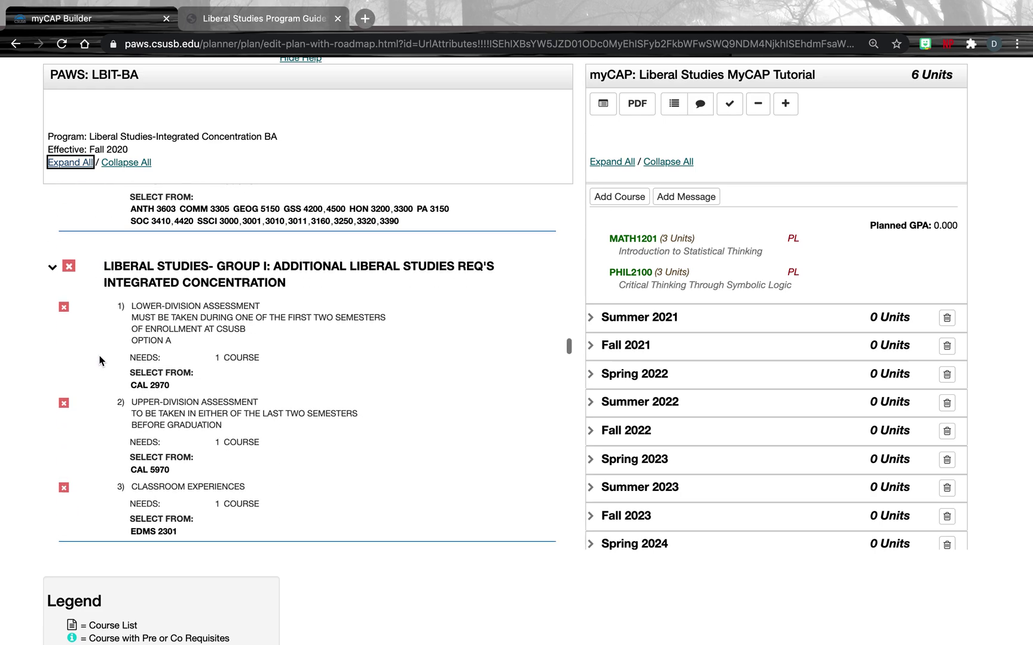
pyautogui.scroll(-12, 99, 361)
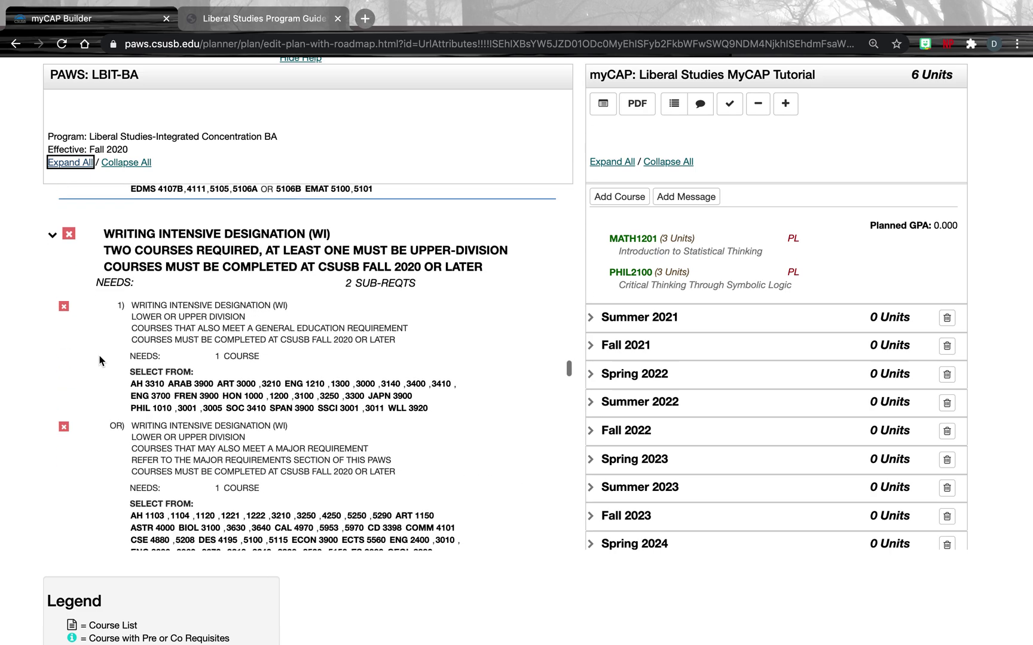
pyautogui.scroll(-4, 100, 361)
pyautogui.scroll(15, 99, 360)
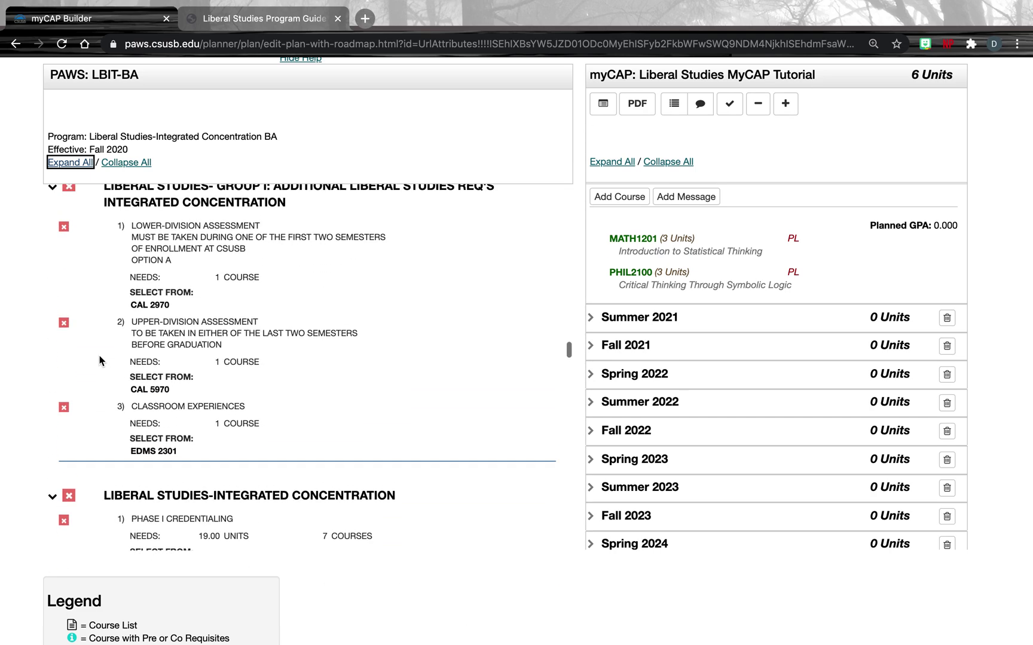
pyautogui.scroll(1, 99, 361)
pyautogui.scroll(10, 100, 360)
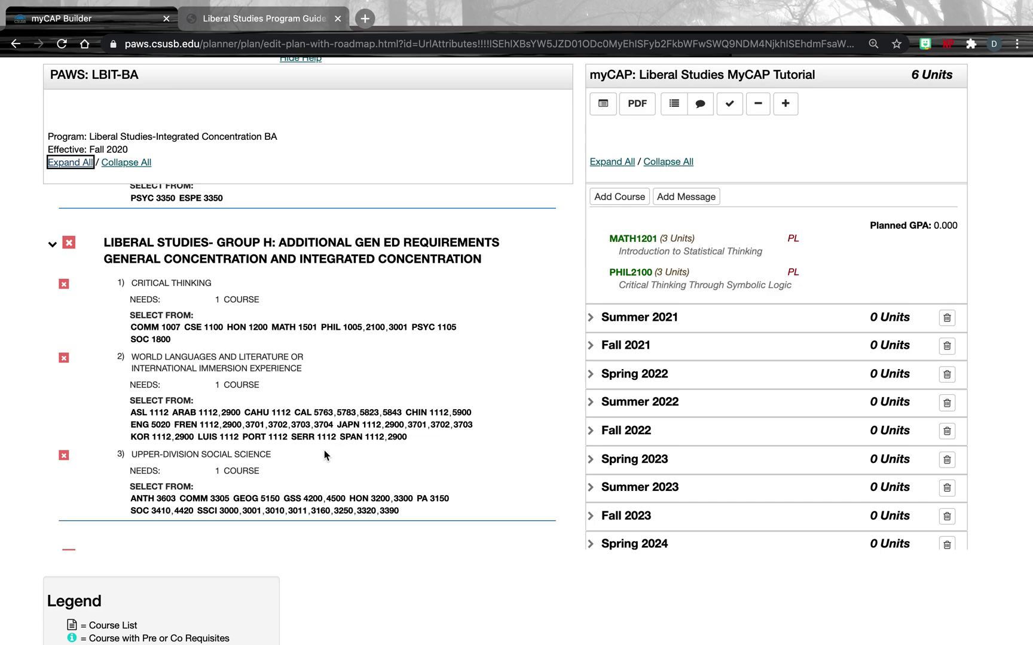
# Open the catalog details of LUIS 1112 under World Languages, highlight the semester prerequisite text, and close the details
pyautogui.click(212, 437)
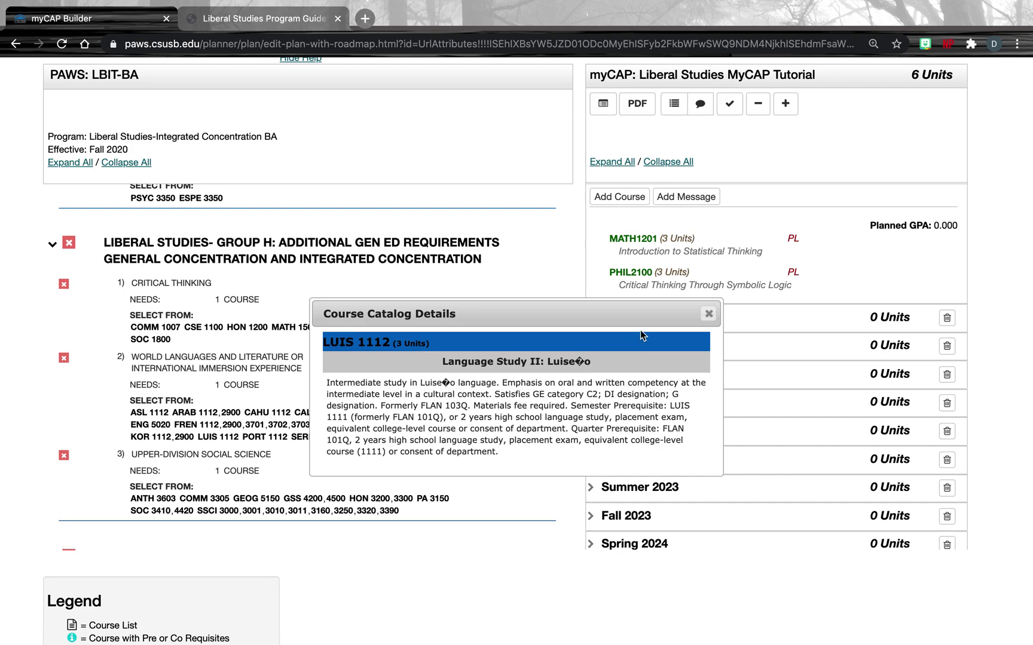
pyautogui.click(708, 315)
pyautogui.moveTo(228, 440); pyautogui.dragTo(229, 438)
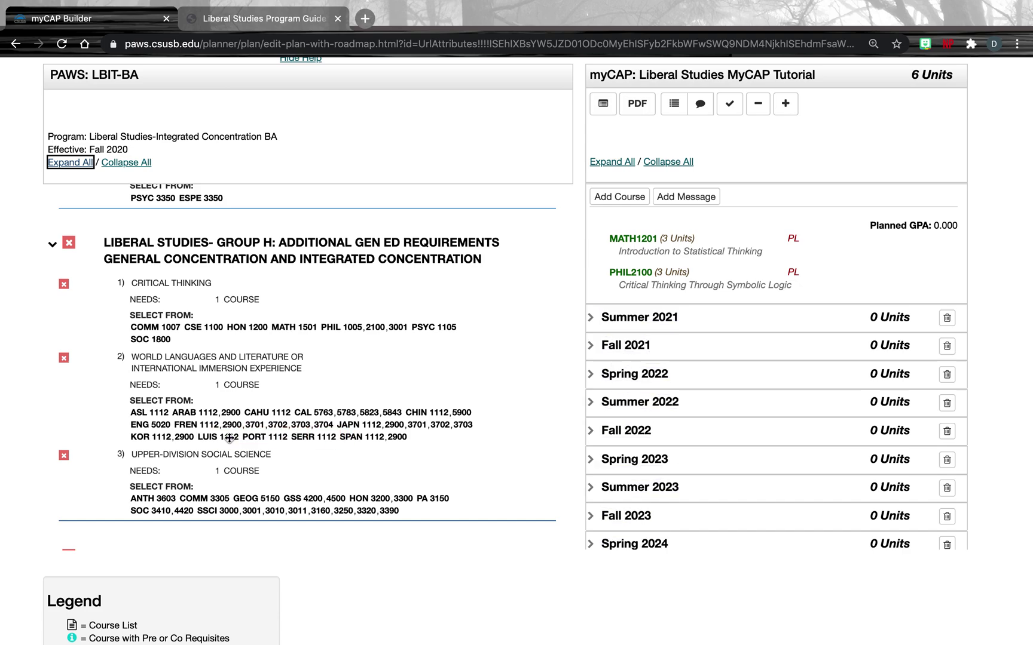
pyautogui.click(229, 438)
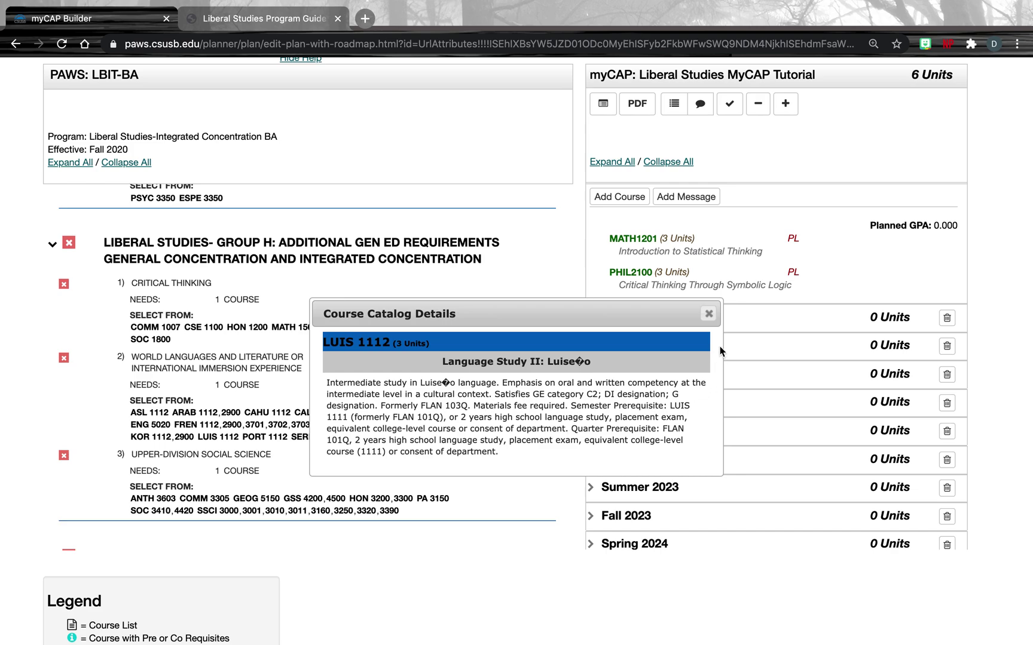
pyautogui.moveTo(570, 405); pyautogui.dragTo(438, 414)
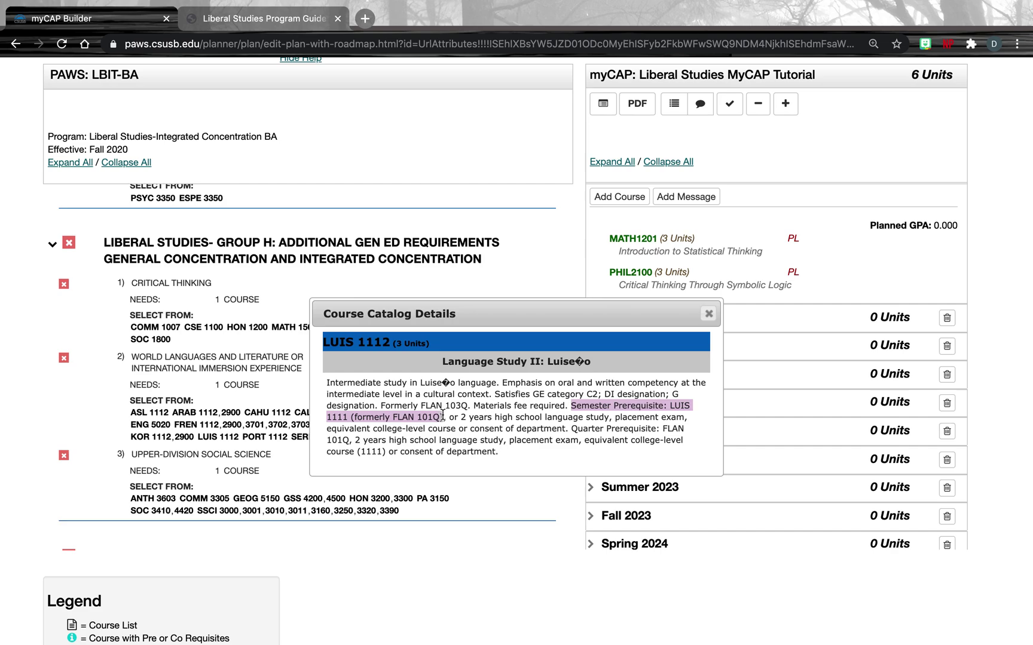
pyautogui.moveTo(443, 416); pyautogui.dragTo(574, 426)
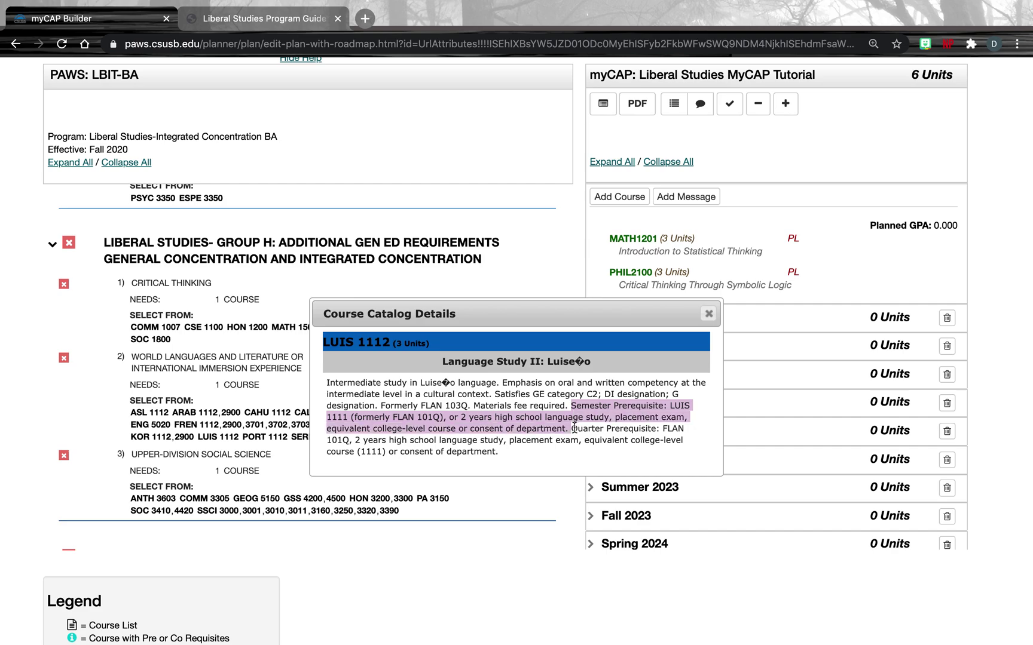
pyautogui.click(709, 315)
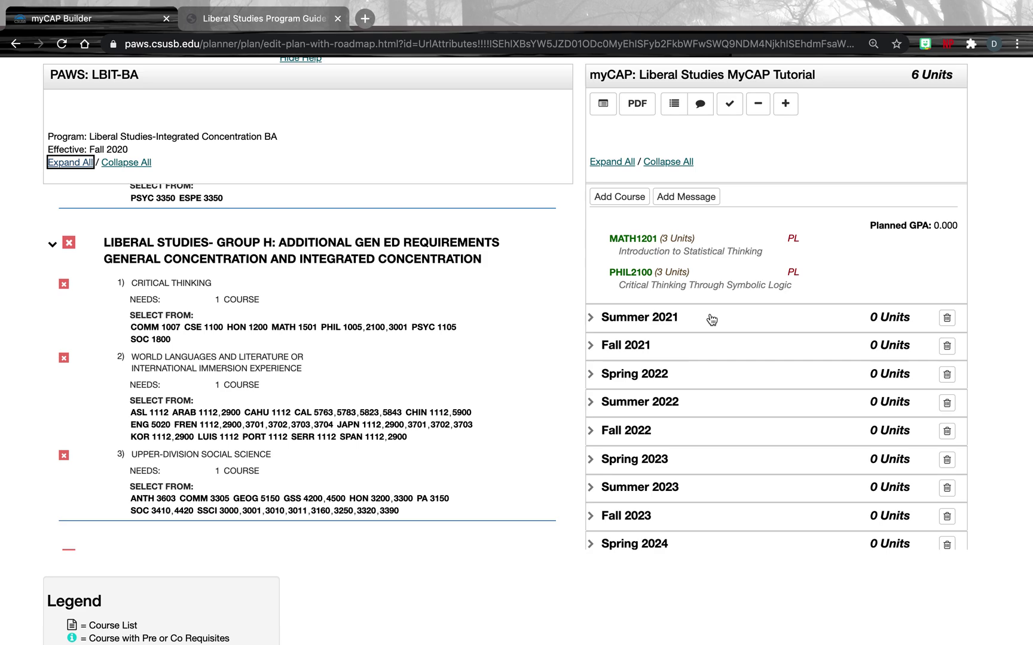
# Add the course LUIS 1111 to the Spring 2021 term of the plan
pyautogui.click(636, 197)
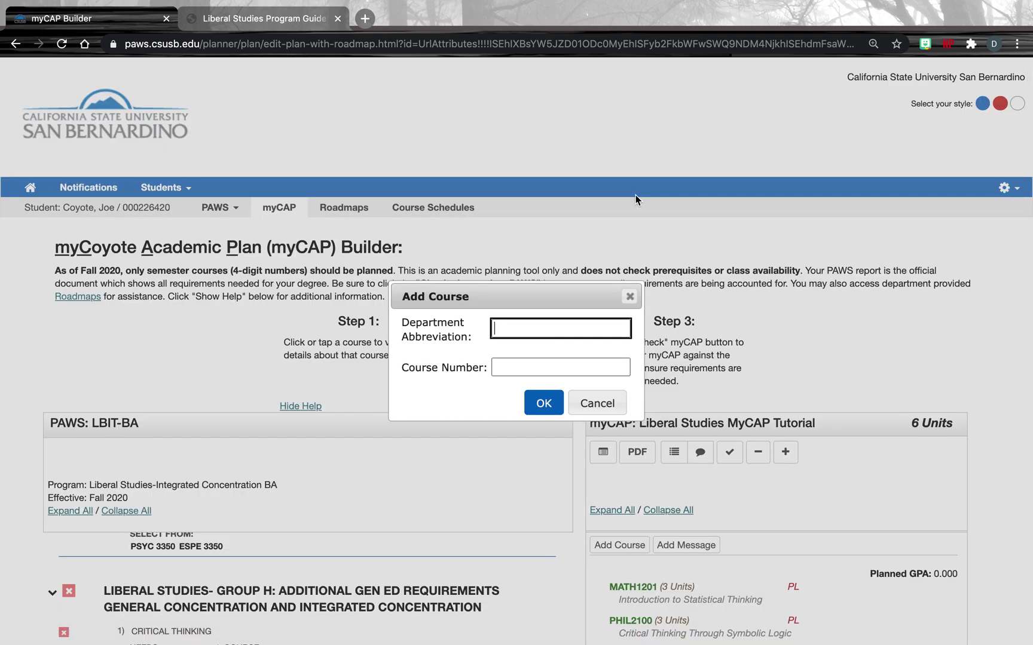
pyautogui.write('lui')
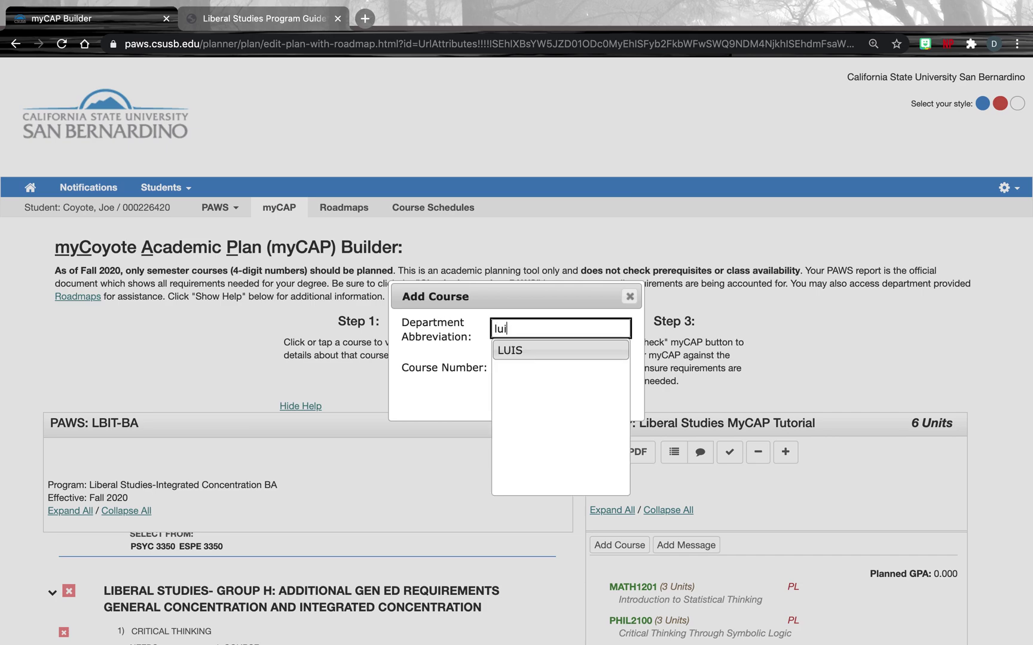
pyautogui.write('s')
pyautogui.click(573, 349)
pyautogui.click(552, 369)
pyautogui.write('1111')
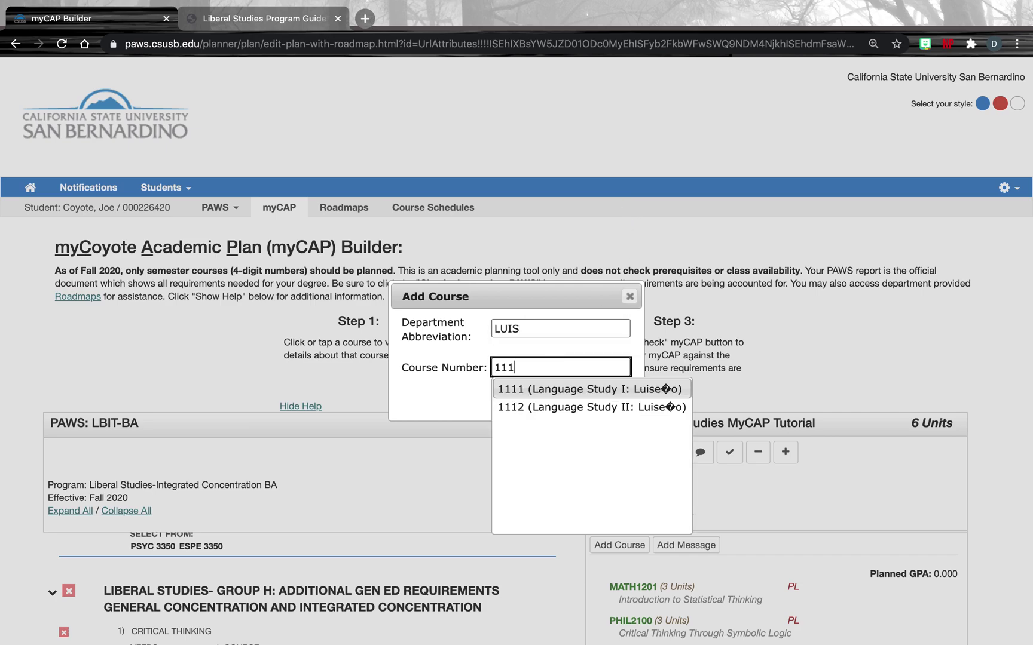
pyautogui.click(549, 390)
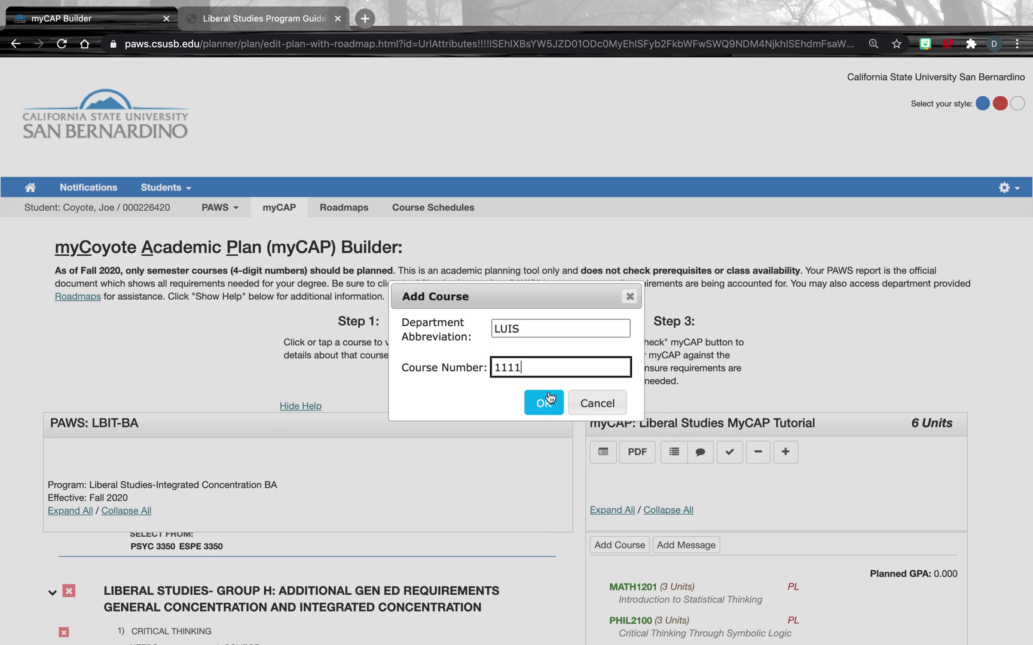
pyautogui.click(555, 418)
# Place LUIS 1112 from the World Languages requirement in Group H into the Fall 2021 term
pyautogui.scroll(-1, 535, 455)
pyautogui.scroll(-6, 535, 455)
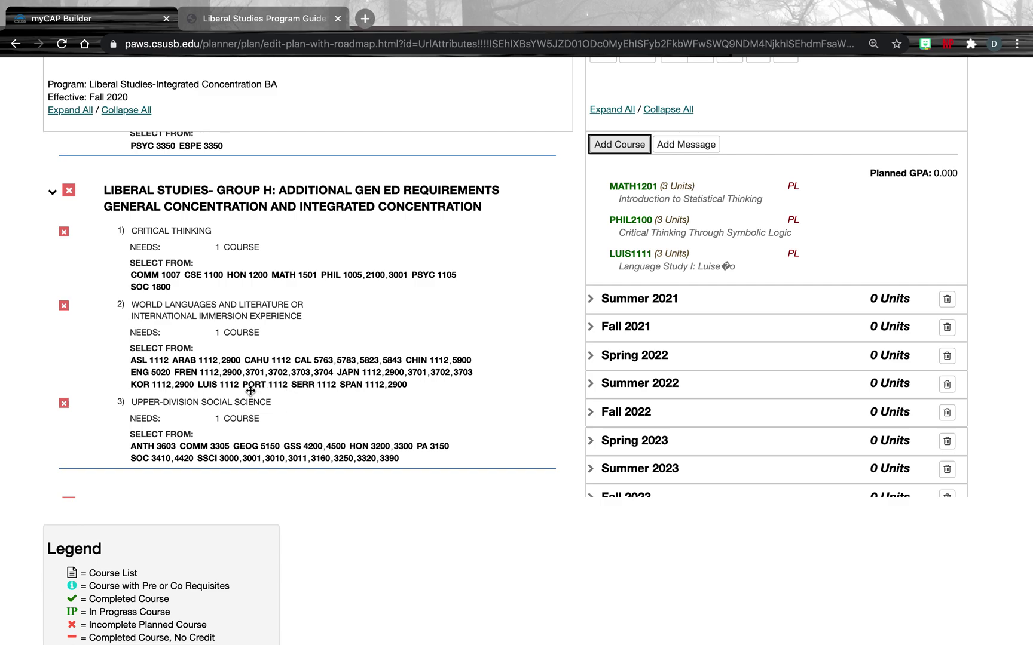
pyautogui.moveTo(218, 386); pyautogui.dragTo(615, 332)
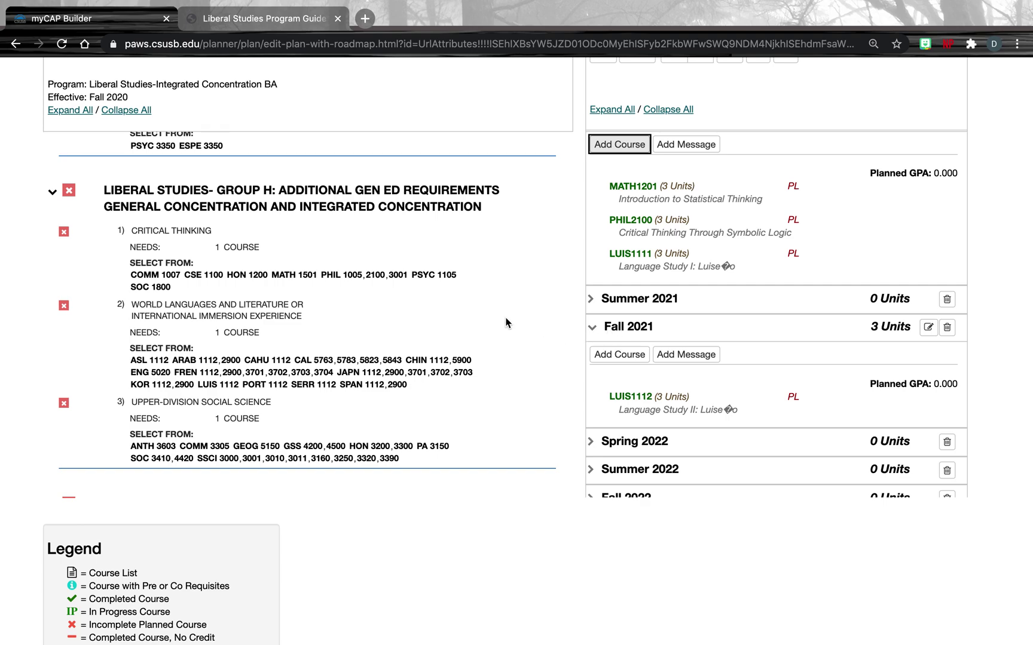
# Highlight CAL 2970 in the program guide's lower-division roadmap, and return to myCAP Builder
pyautogui.scroll(5, 419, 285)
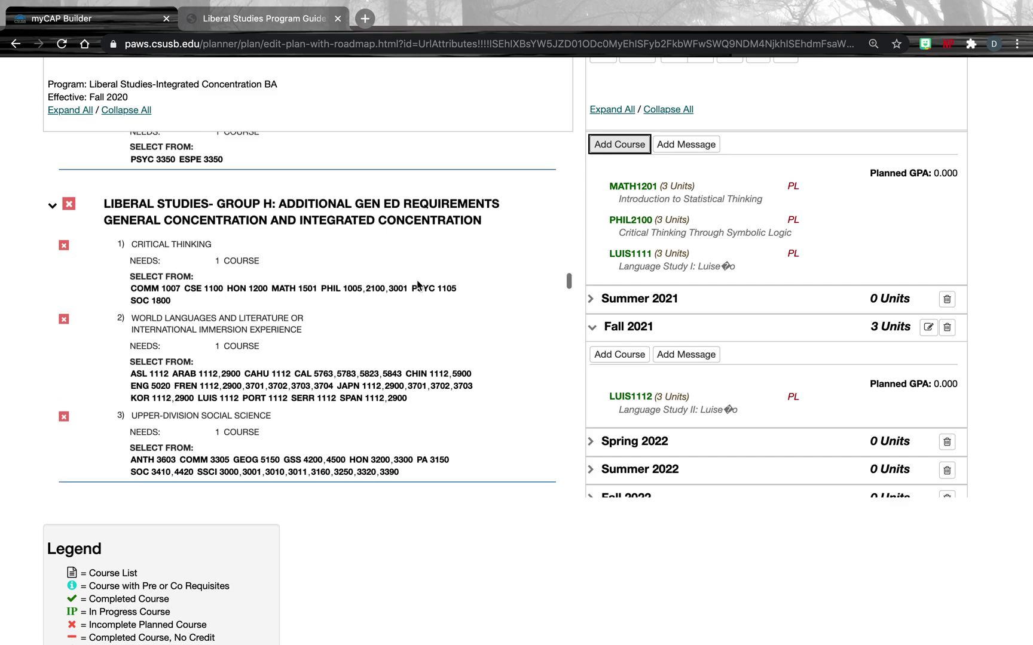
pyautogui.scroll(4, 418, 285)
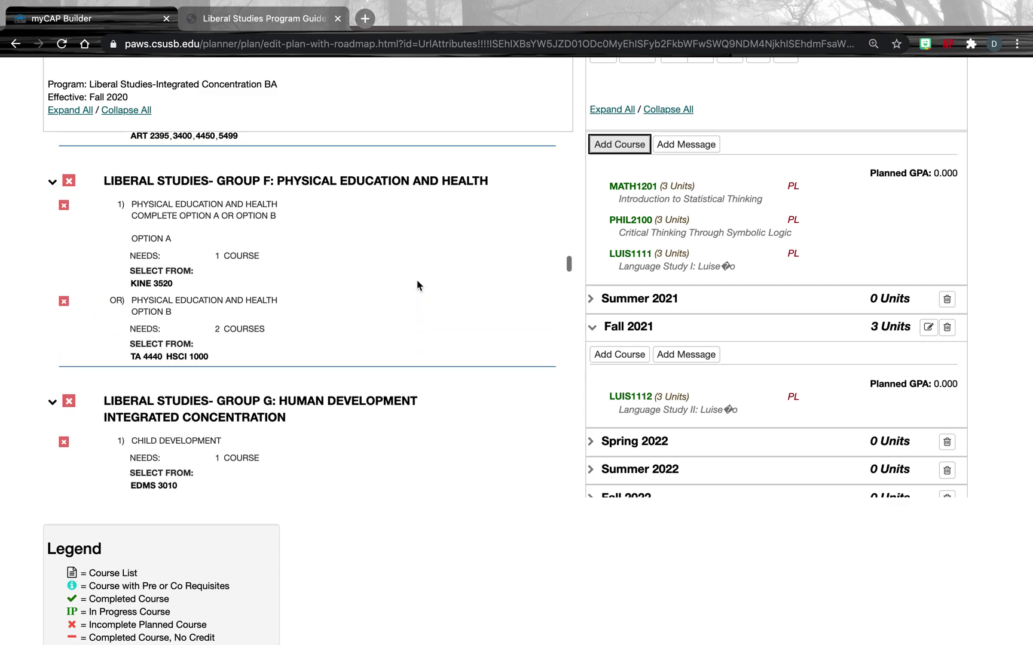
pyautogui.click(267, 15)
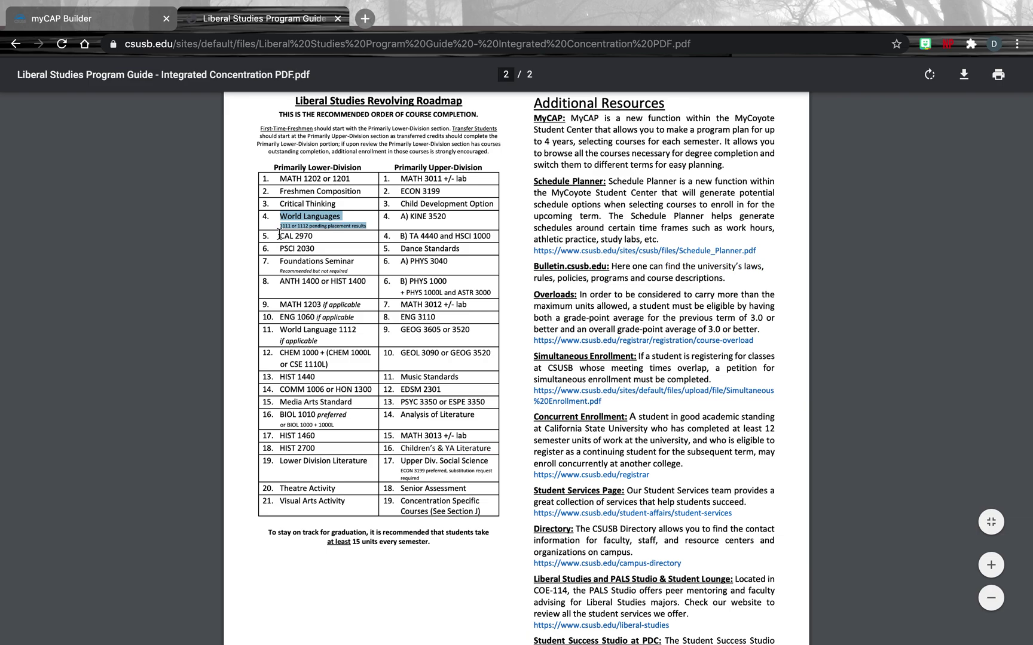
pyautogui.moveTo(279, 235); pyautogui.dragTo(312, 236)
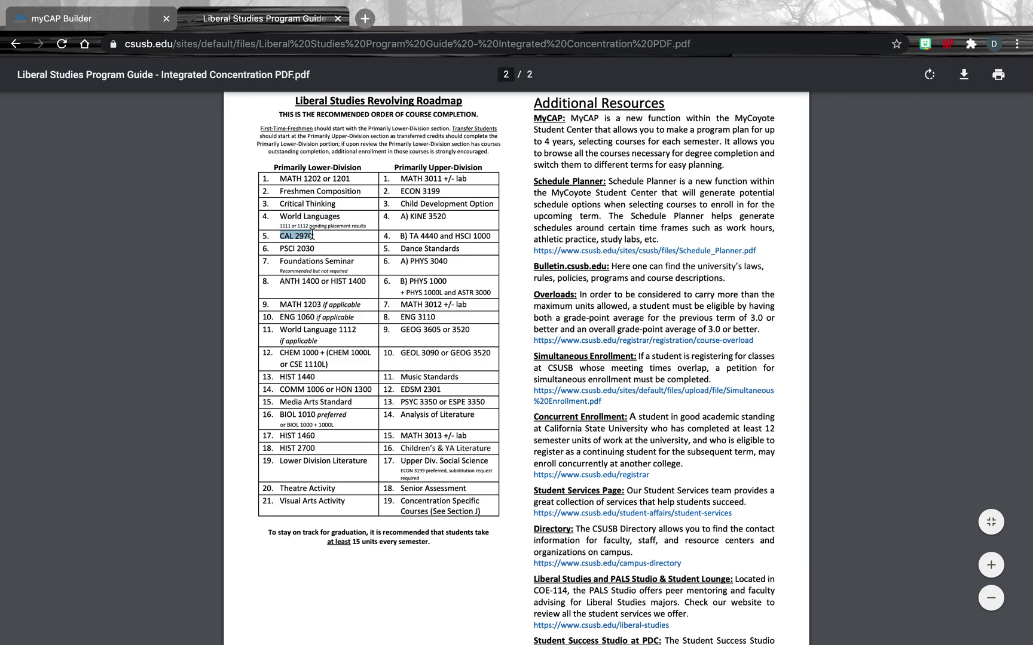
pyautogui.click(133, 14)
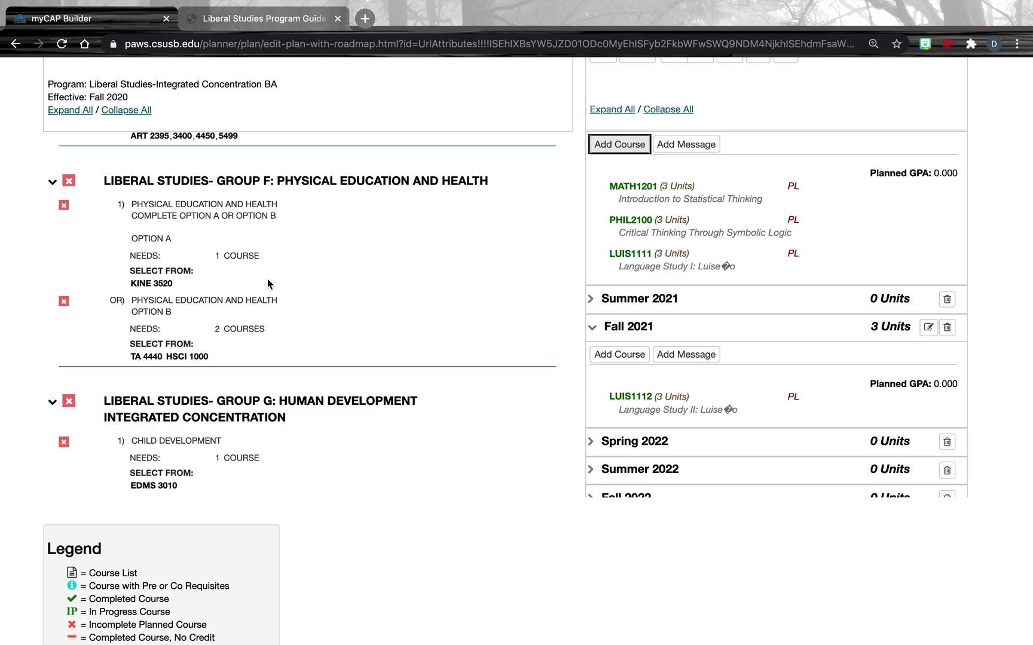
# Place CAL 2970 from the Lower-Division Assessment requirement in Group I into the Spring 2021 term
pyautogui.scroll(-4, 271, 358)
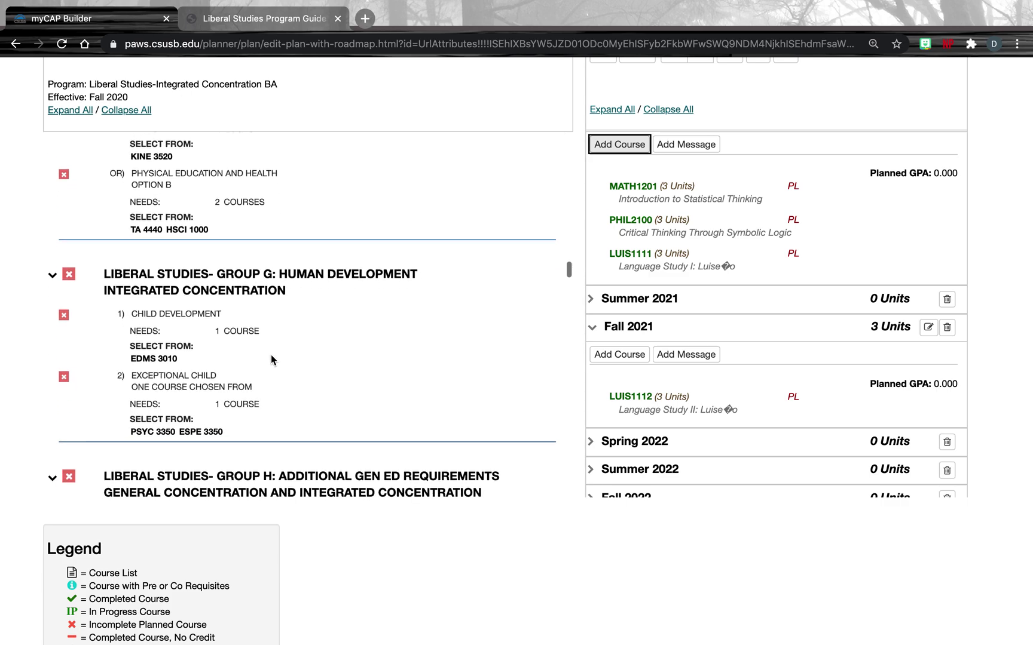
pyautogui.scroll(-8, 271, 357)
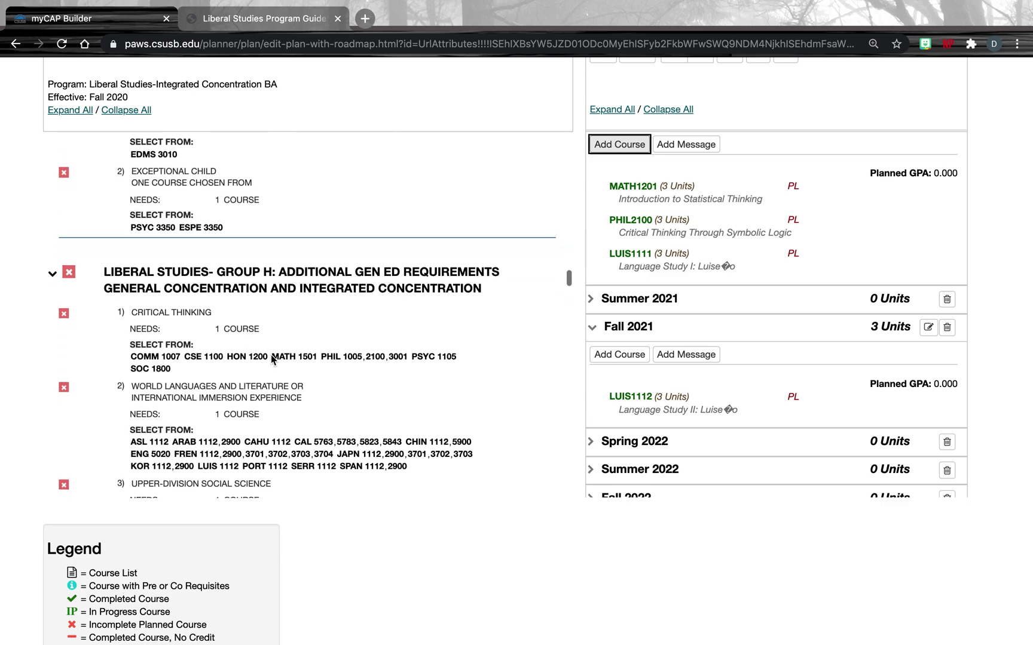
pyautogui.scroll(-10, 271, 354)
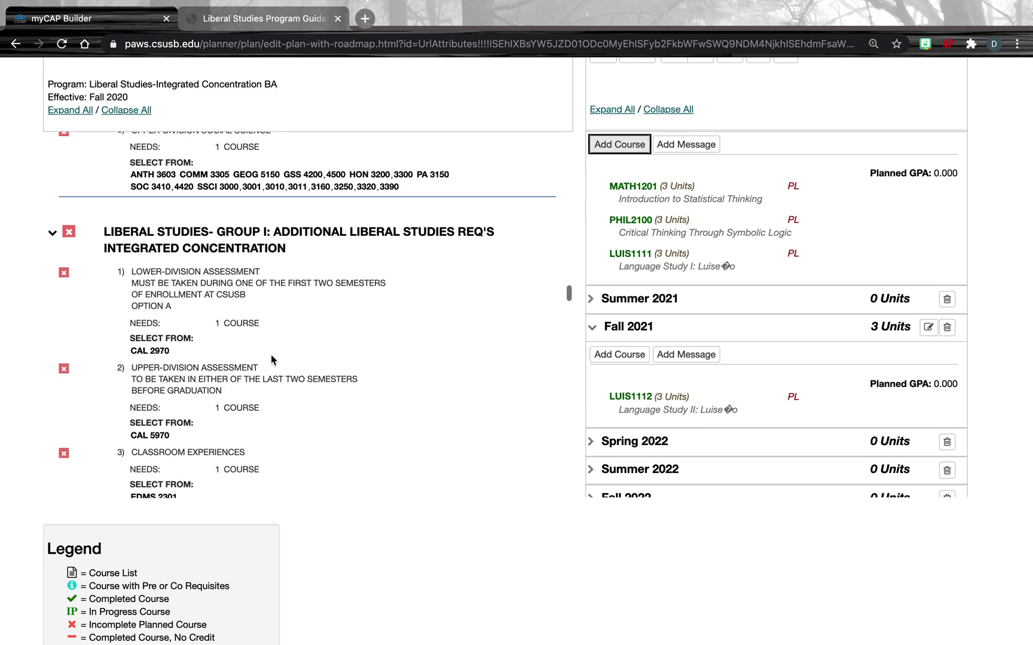
pyautogui.scroll(-2, 272, 354)
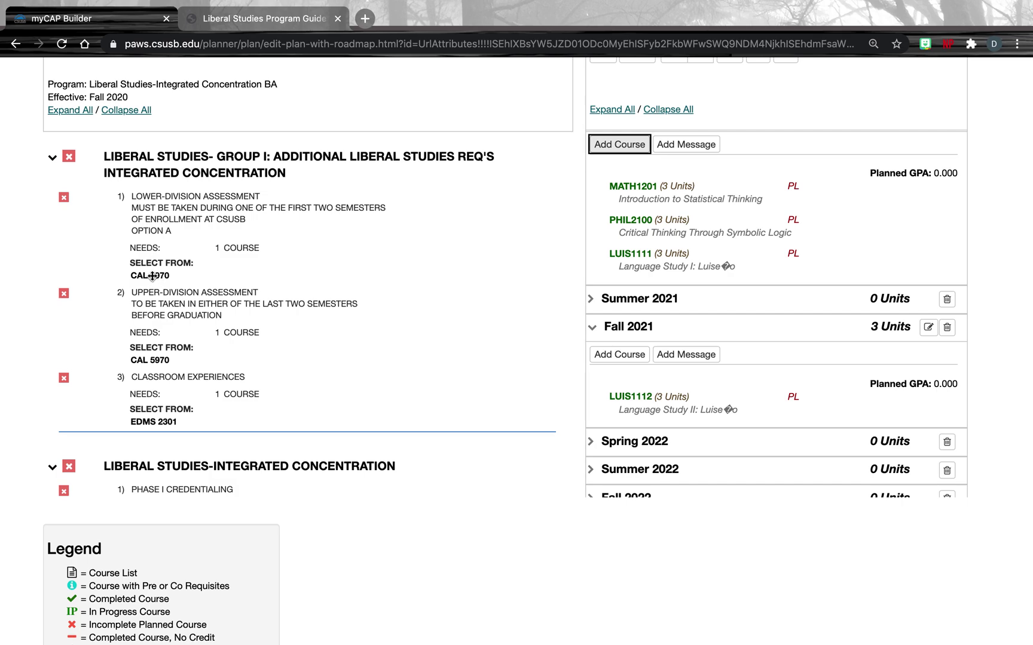
pyautogui.moveTo(153, 276); pyautogui.dragTo(586, 236)
pyautogui.moveTo(154, 275); pyautogui.dragTo(655, 146)
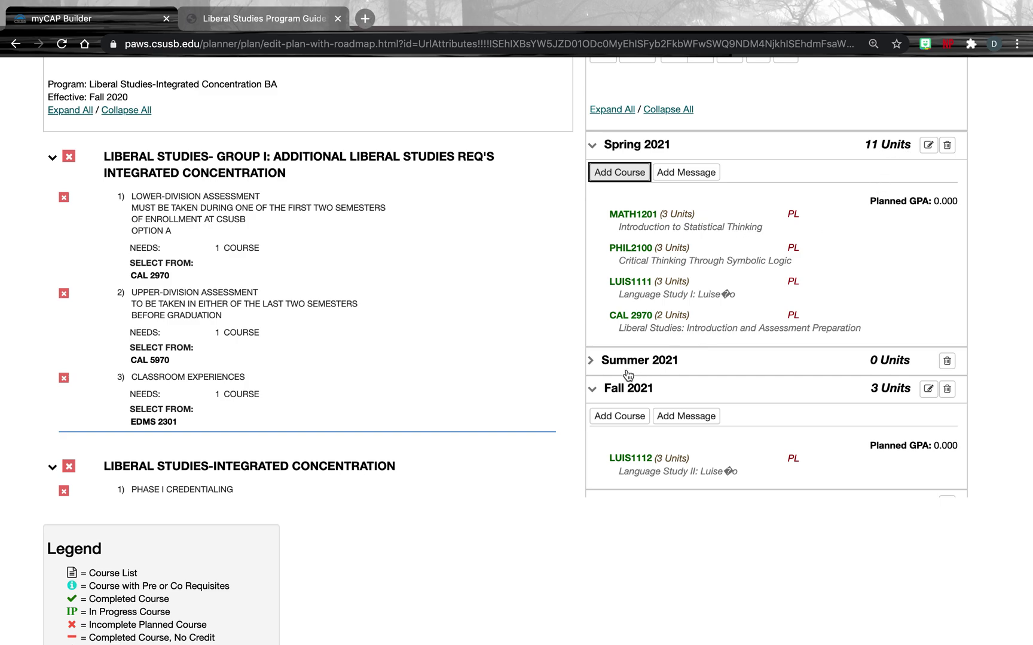
# Highlight PSCI 2030 in the program guide's lower-division roadmap, and return to myCAP Builder
pyautogui.click(293, 19)
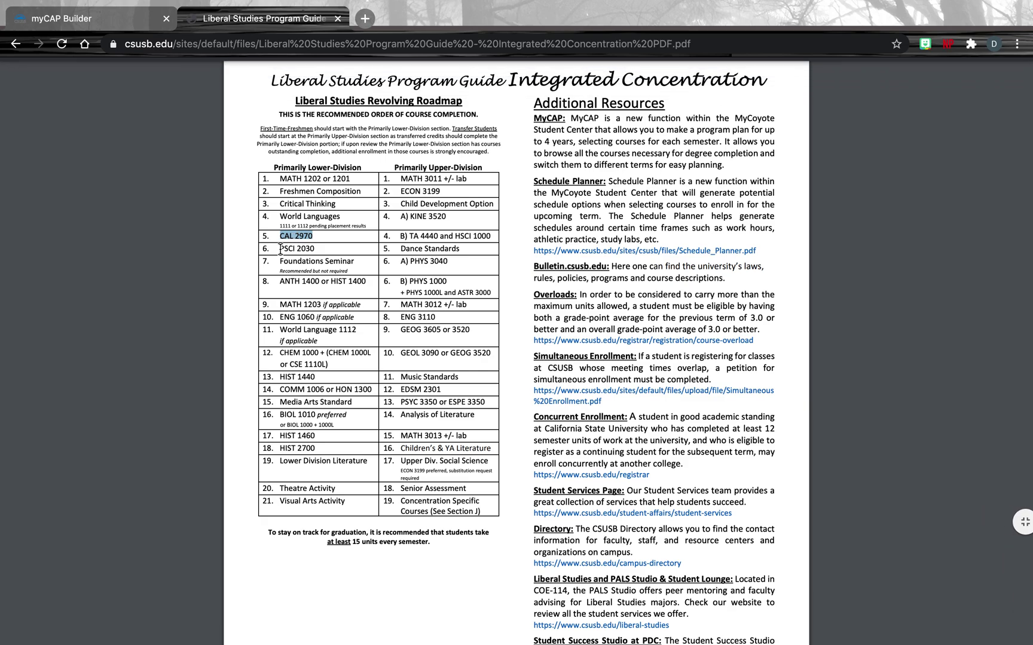
pyautogui.moveTo(281, 249); pyautogui.dragTo(323, 243)
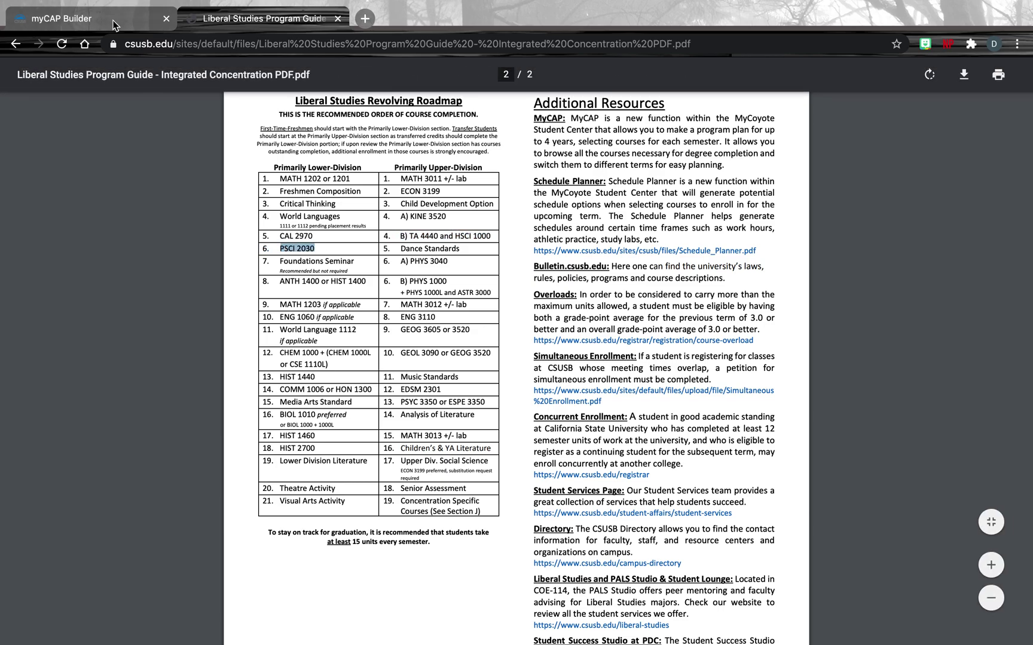
pyautogui.click(90, 18)
# Collapse all PAWS requirement sections and expand only the History and Social Science group
pyautogui.scroll(1, 189, 312)
pyautogui.scroll(10, 189, 313)
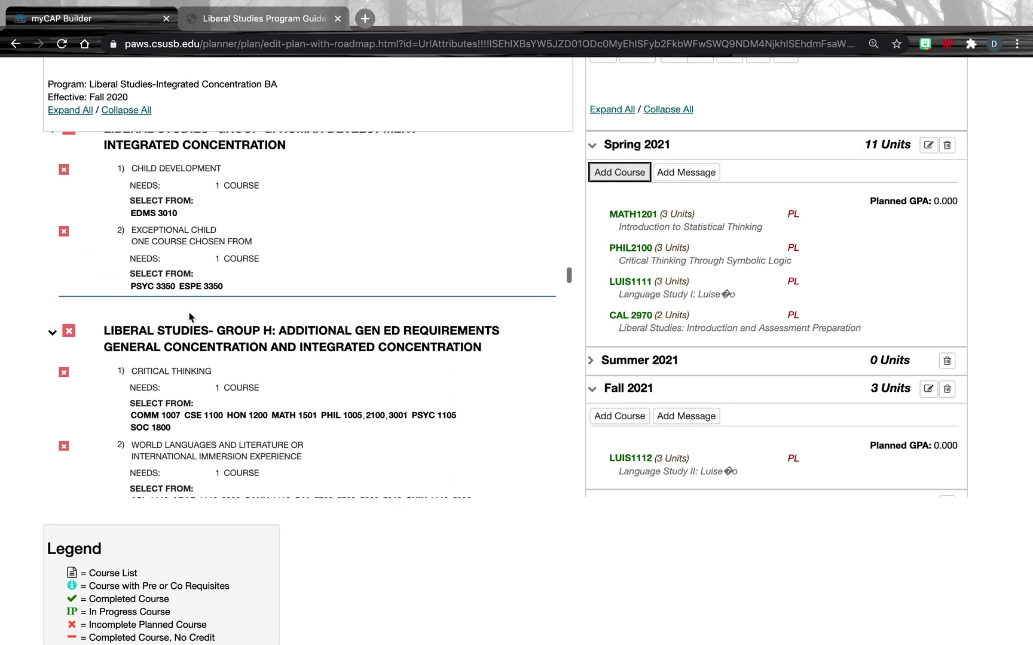
pyautogui.scroll(1, 32, 257)
pyautogui.scroll(5, 32, 257)
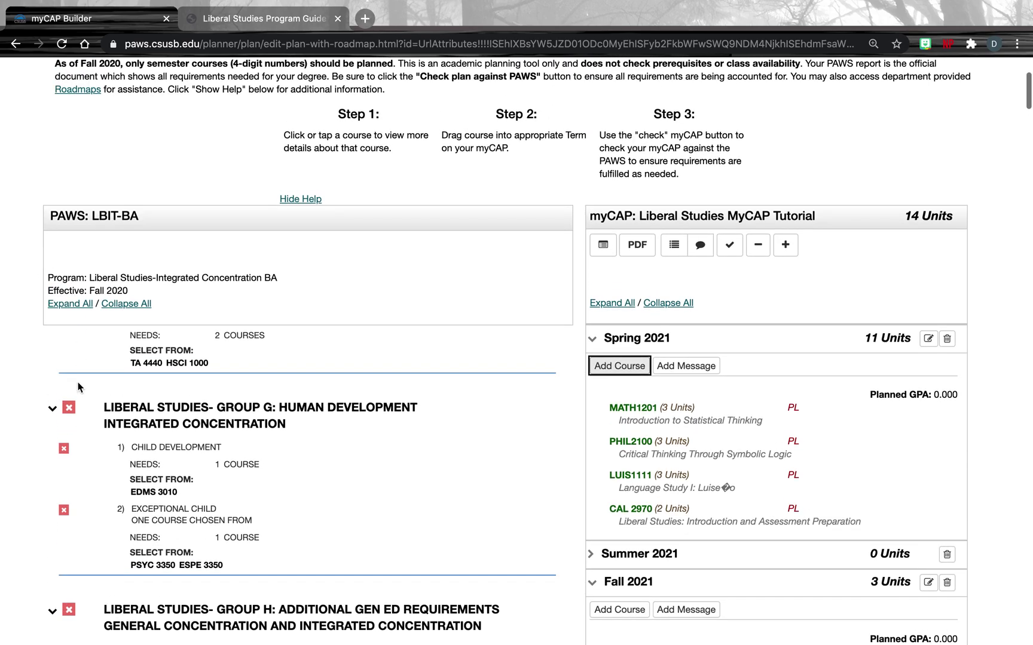
pyautogui.click(123, 307)
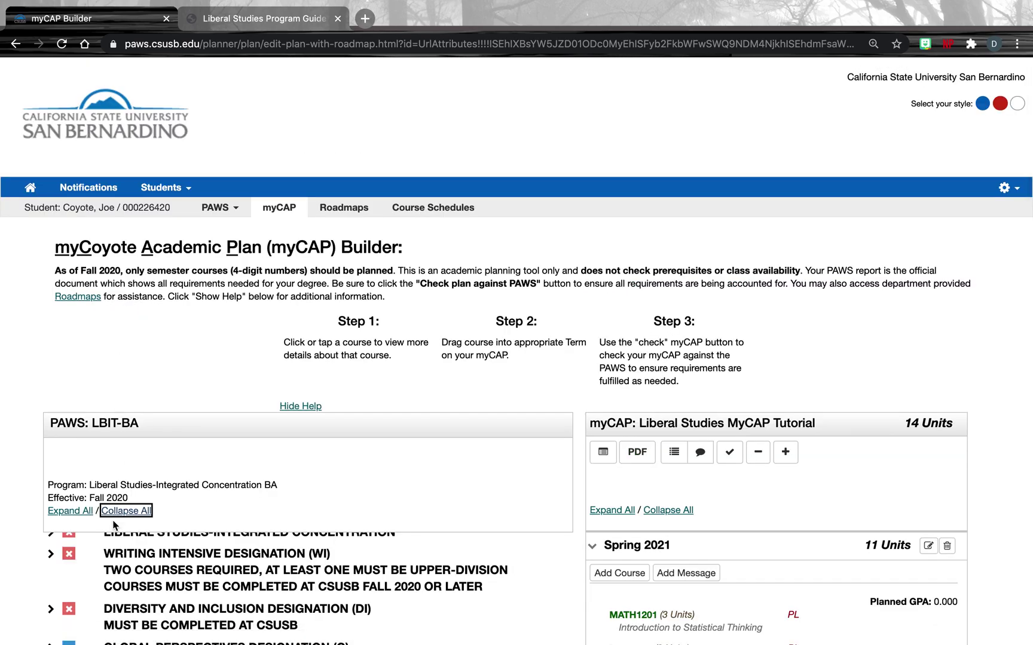
pyautogui.scroll(-4, 105, 396)
pyautogui.scroll(-2, 105, 396)
pyautogui.scroll(5, 106, 395)
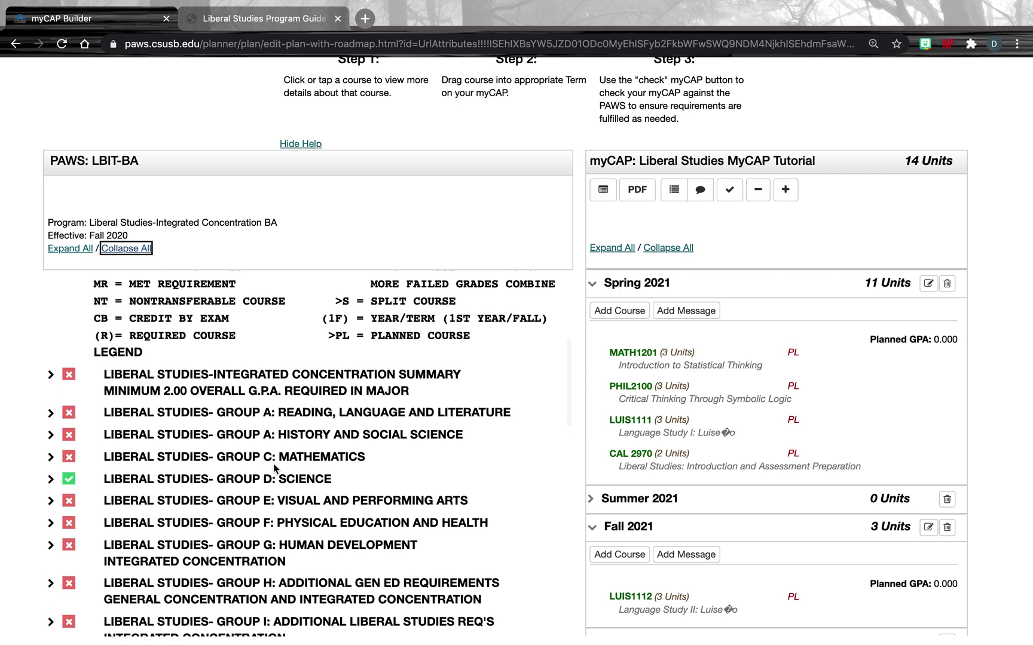
pyautogui.click(51, 435)
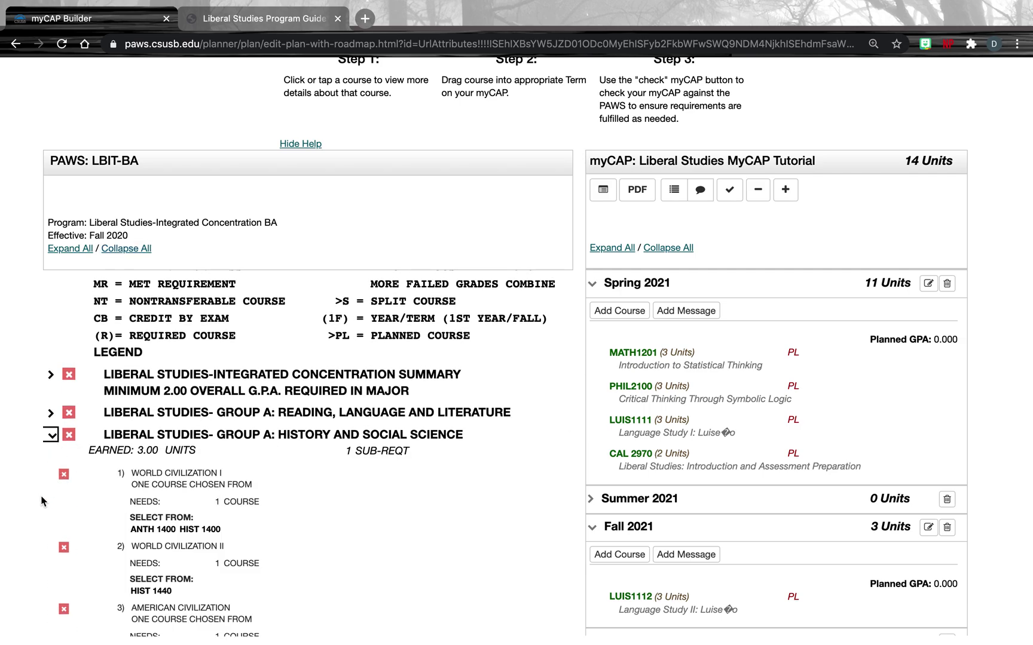
# Find the American Government requirement and highlight the PSCI203 entry's course description and its AP mark
pyautogui.scroll(-3, 42, 499)
pyautogui.scroll(-3, 102, 440)
pyautogui.scroll(-3, 125, 443)
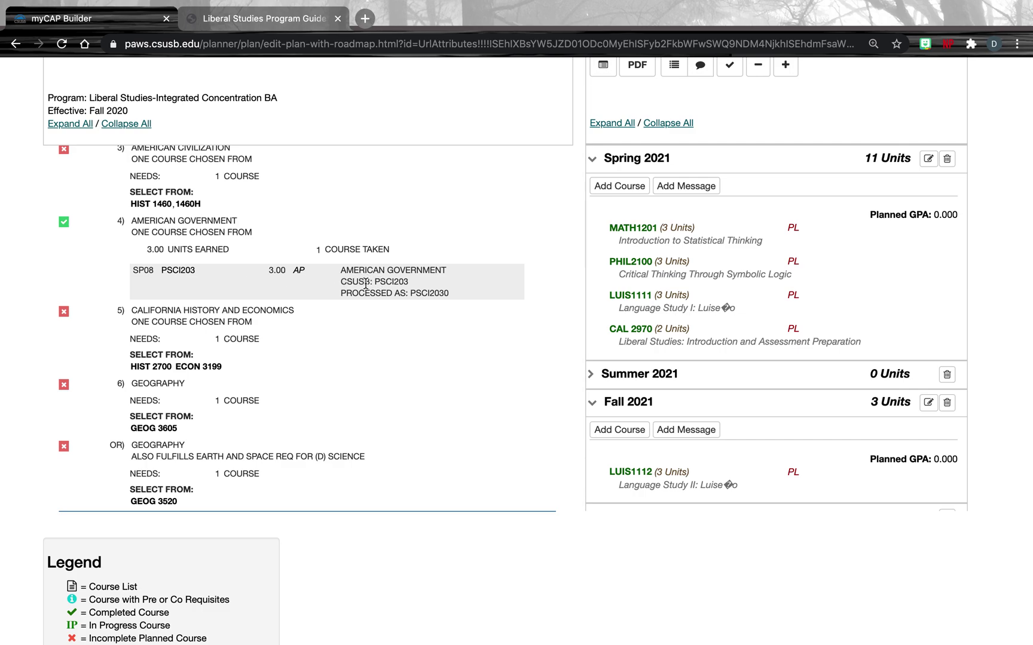
pyautogui.moveTo(460, 295); pyautogui.dragTo(333, 276)
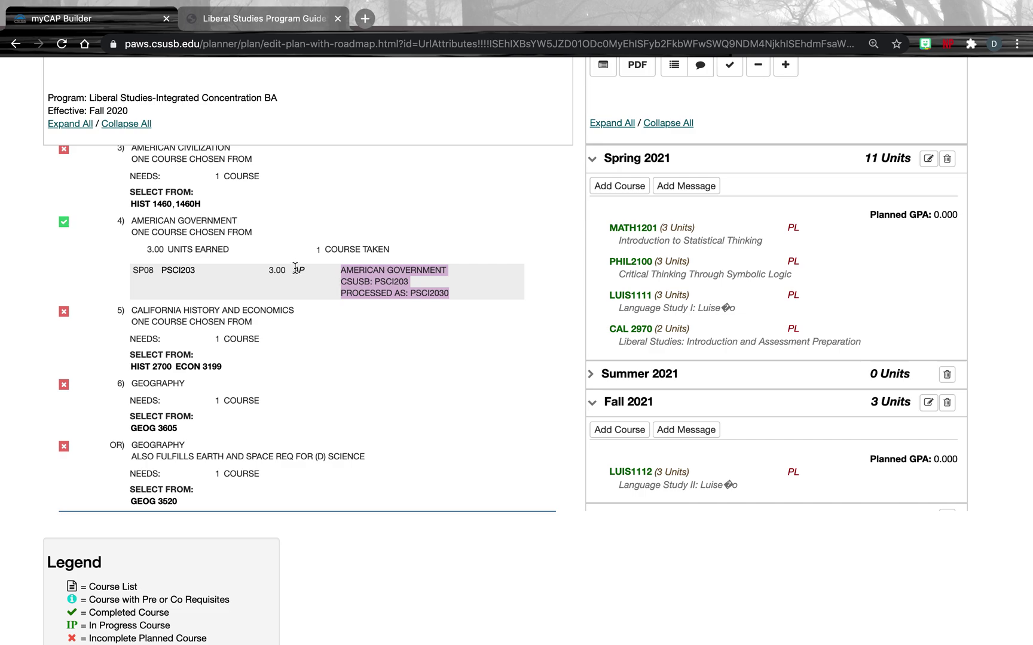
pyautogui.moveTo(293, 269); pyautogui.dragTo(302, 268)
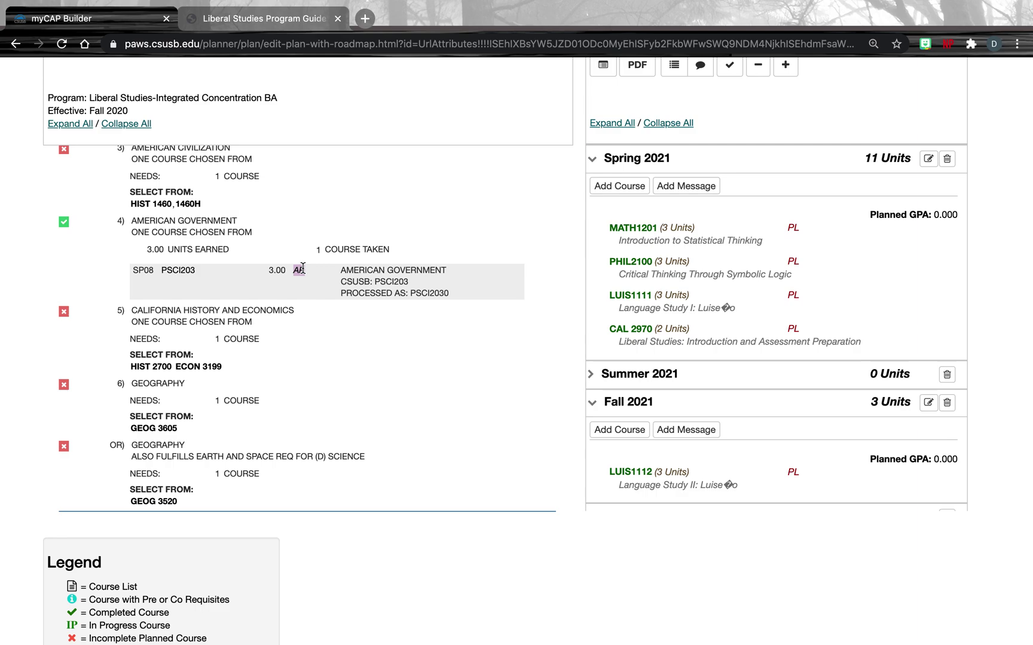
# Highlight Foundations Seminar, followed by ANTH 1400 or HIST 1400, in the guide's lower-division roadmap, and return to myCAP Builder
pyautogui.click(282, 16)
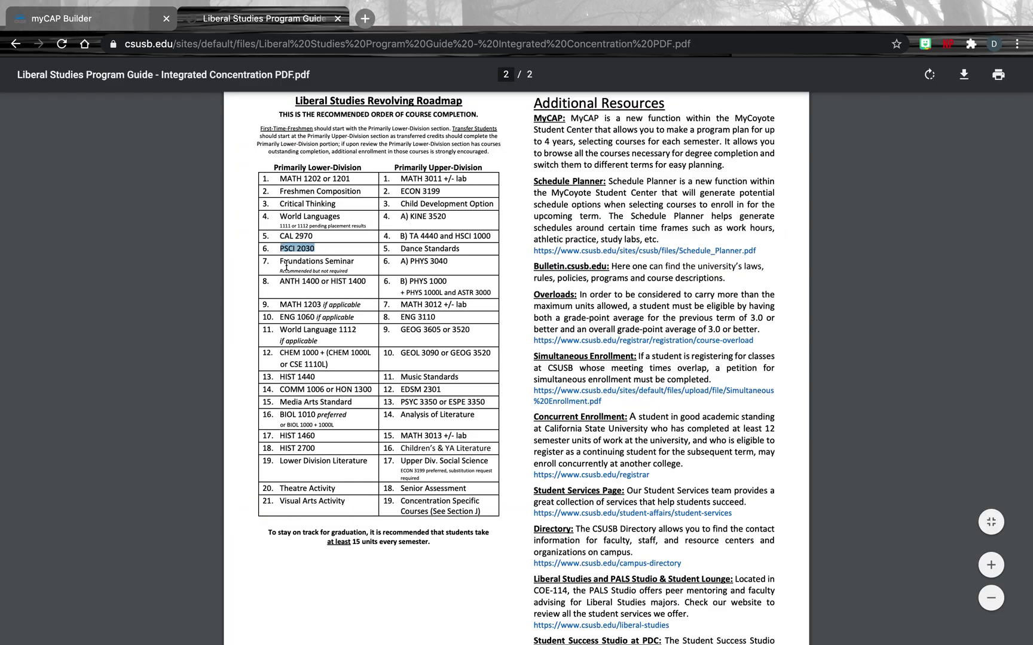
pyautogui.moveTo(279, 262); pyautogui.dragTo(353, 261)
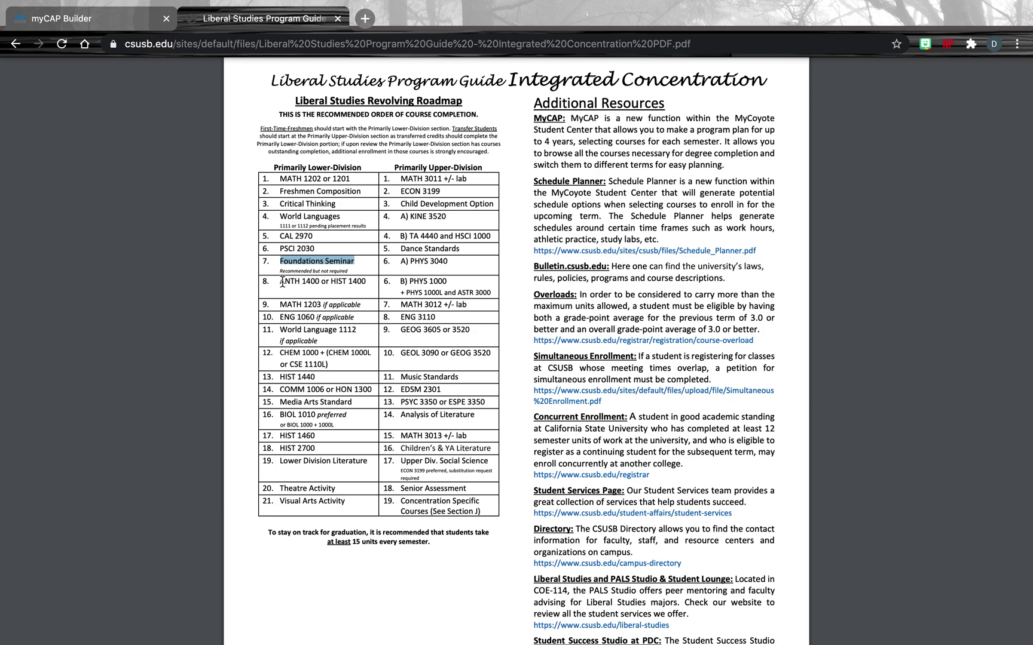
pyautogui.moveTo(281, 281); pyautogui.dragTo(367, 277)
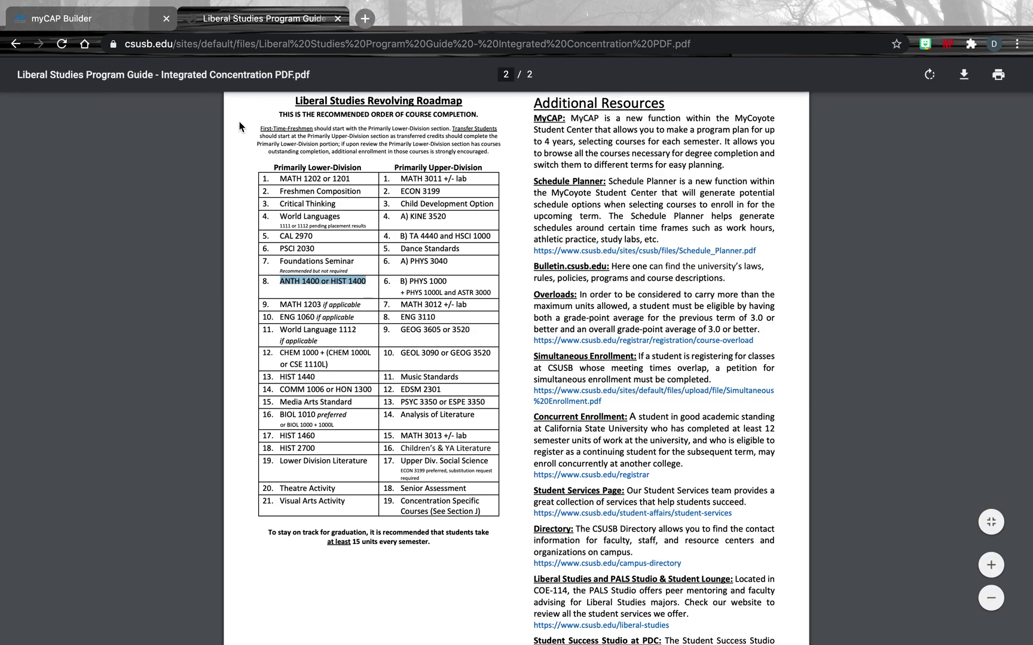
pyautogui.click(132, 23)
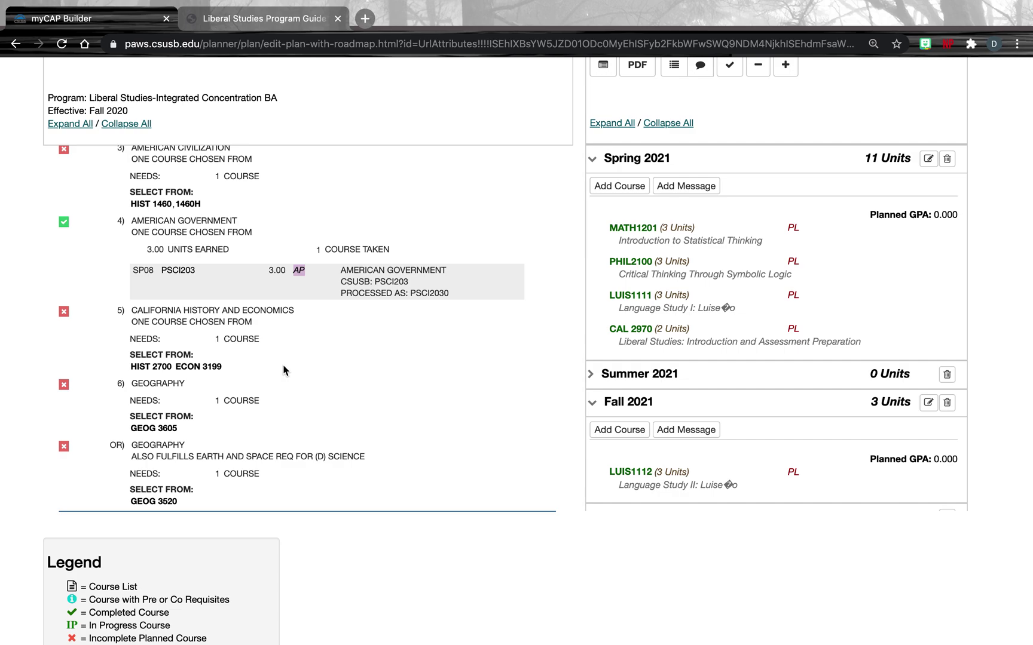
# Compare the catalog details of ANTH 1400 and HIST 1400 under the World Civilization I requirement
pyautogui.scroll(4, 284, 370)
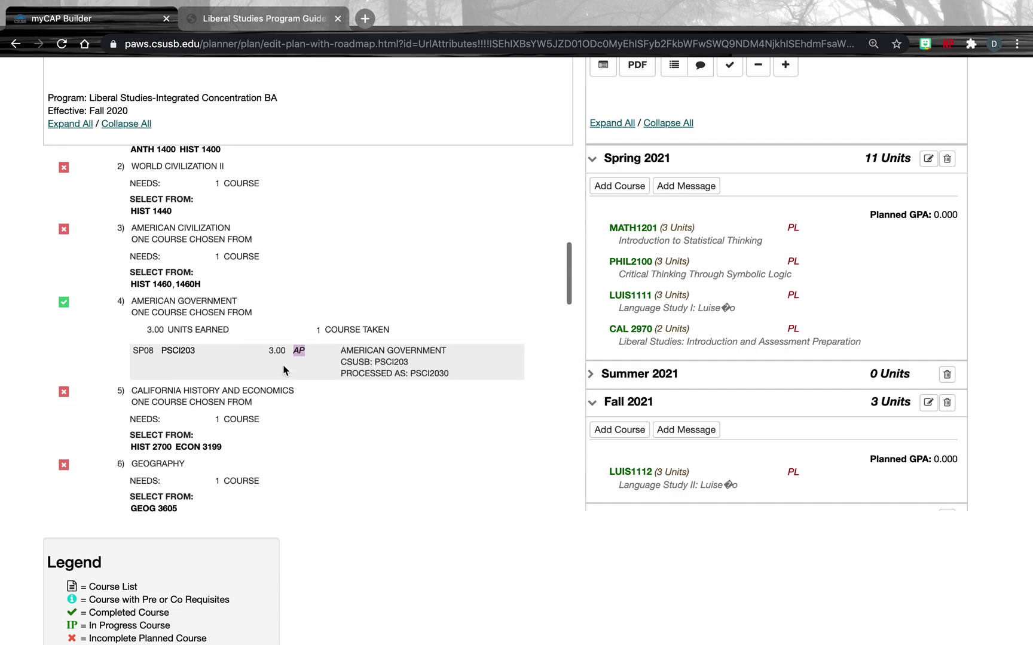
pyautogui.scroll(4, 284, 370)
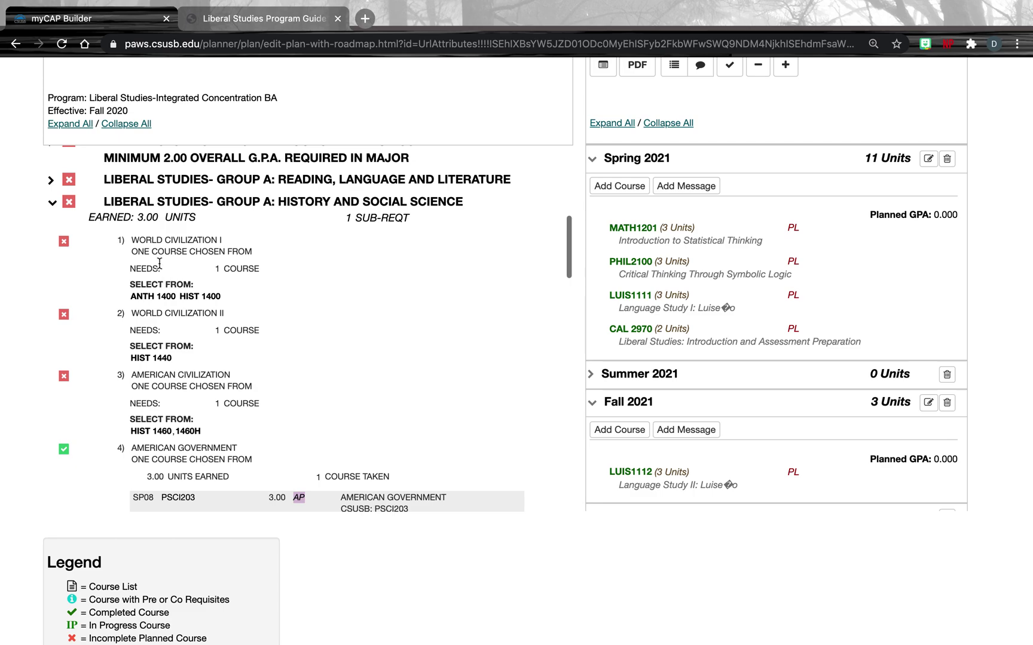
pyautogui.click(145, 296)
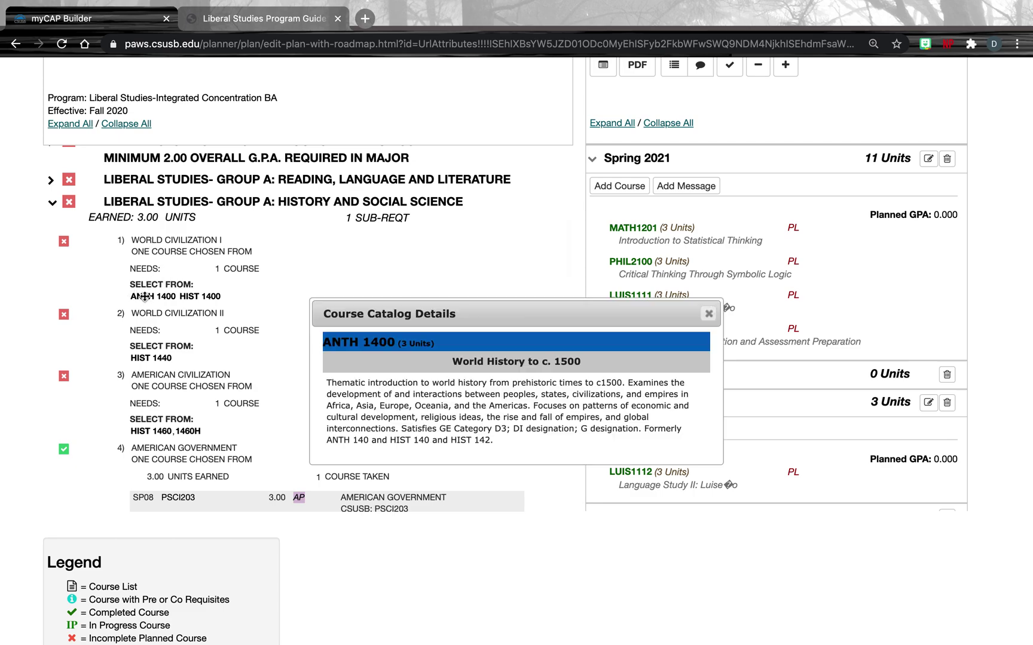
pyautogui.click(201, 296)
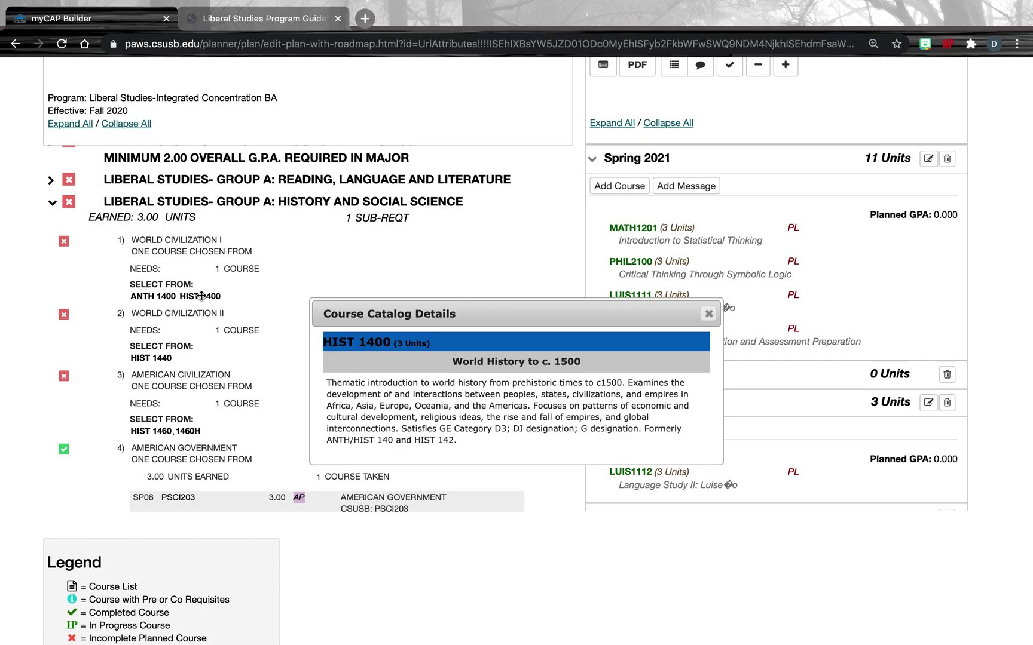
pyautogui.click(163, 295)
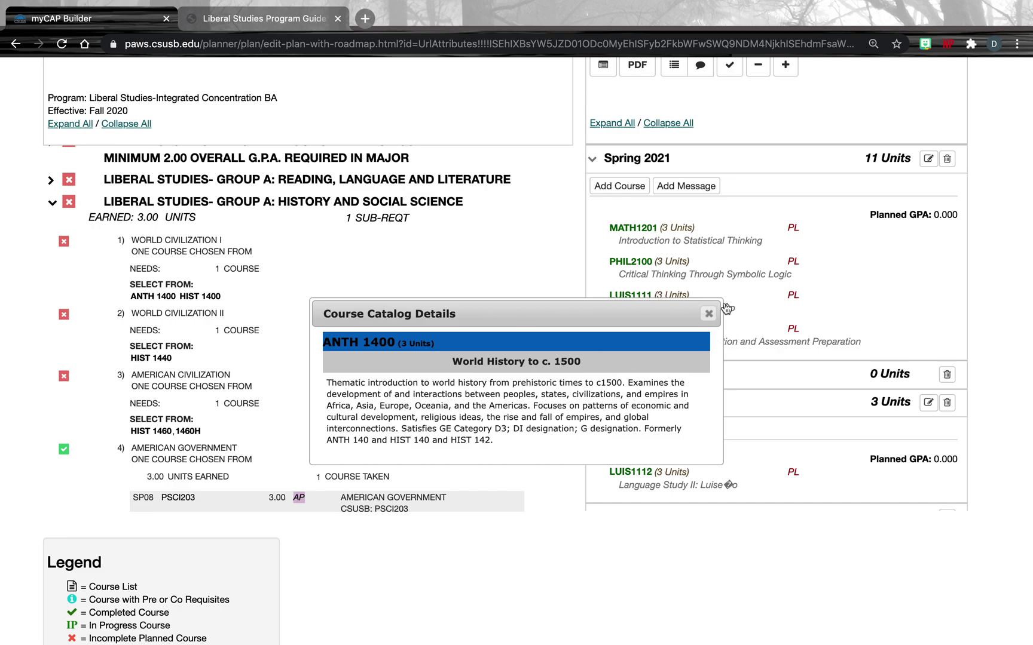
# Close the course catalog details and add ANTH 1400 from the World Civilization I requirement to Spring 2021
pyautogui.click(710, 313)
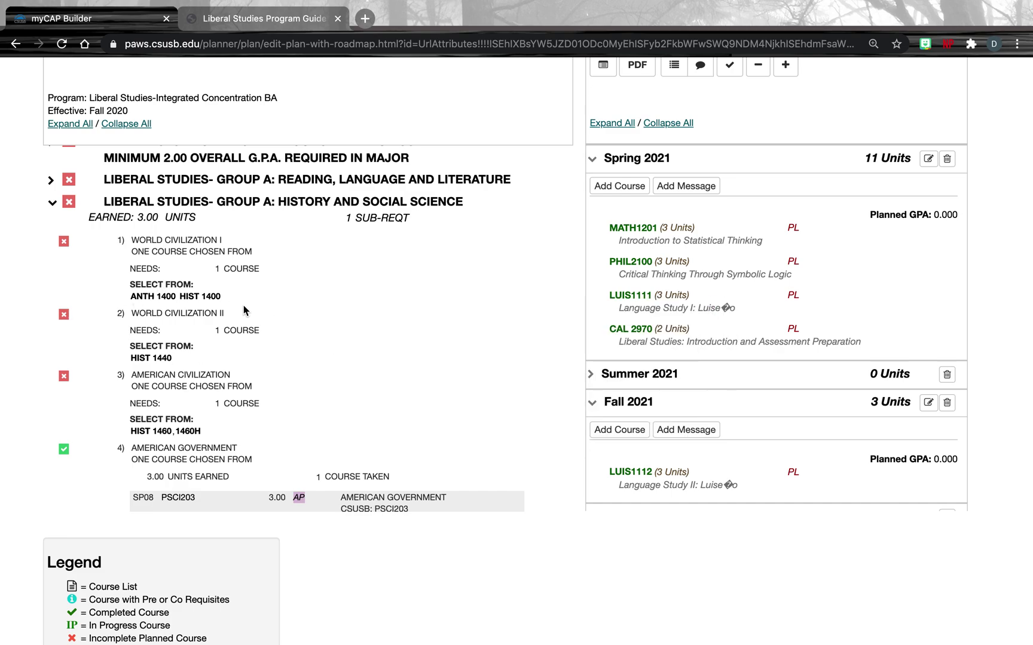
pyautogui.moveTo(166, 294); pyautogui.dragTo(635, 158)
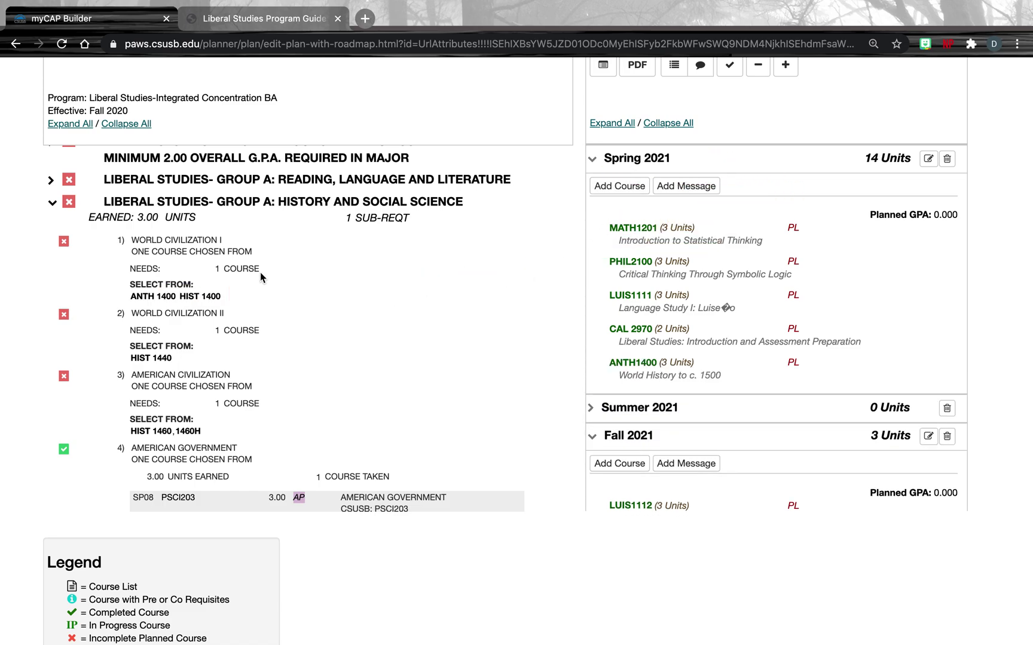
# Highlight MATH 1203, followed by ENG 1060, in the lower-division roadmap of the Liberal Studies Program Guide
pyautogui.click(278, 19)
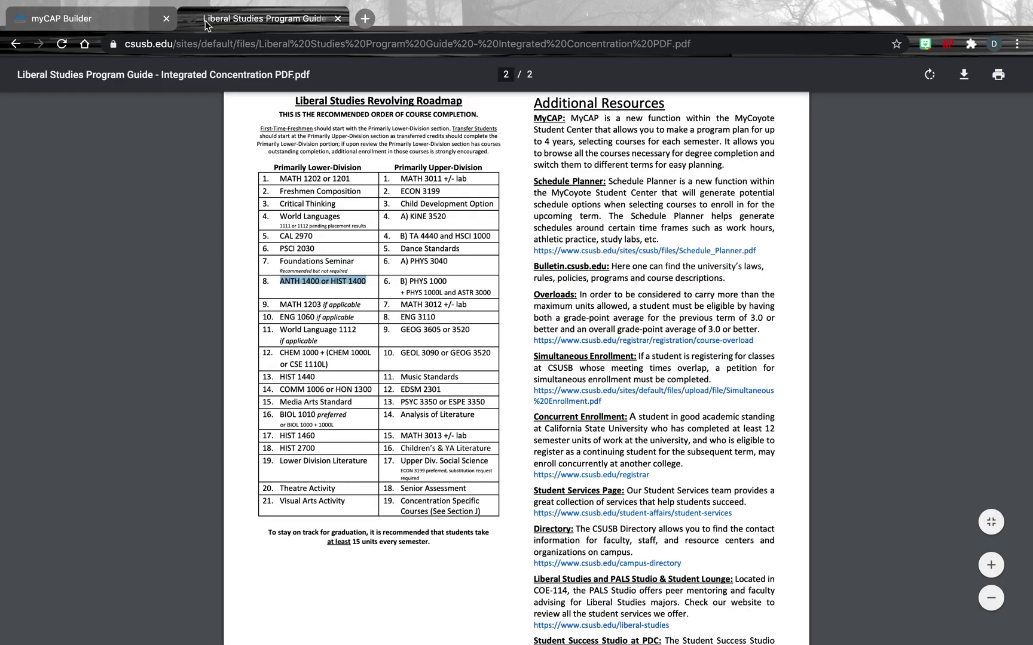
pyautogui.click(137, 20)
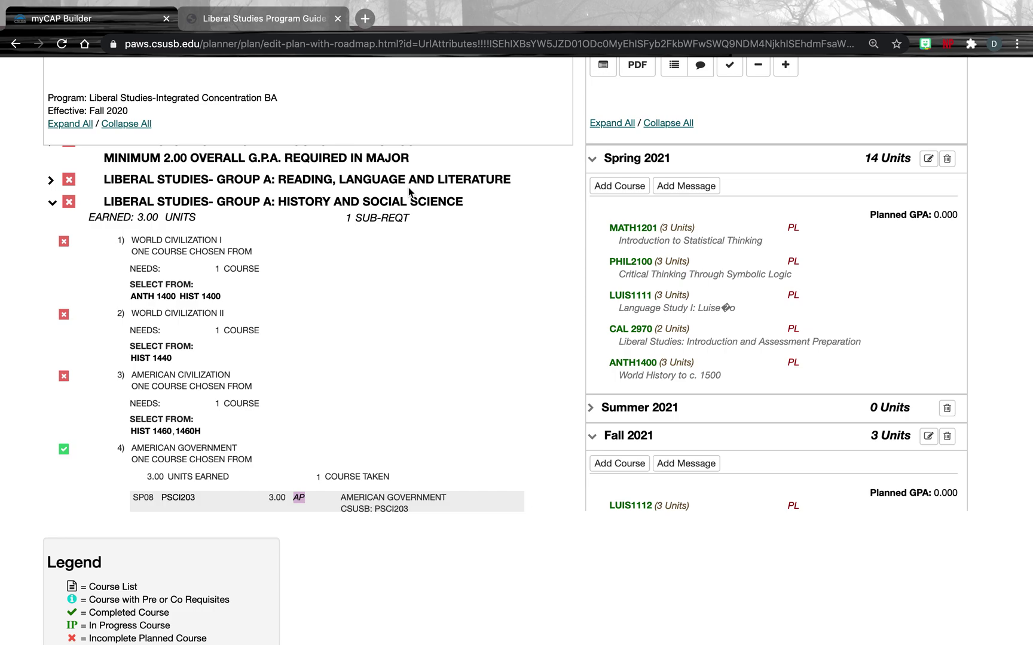
pyautogui.click(235, 23)
pyautogui.scroll(-2, 321, 274)
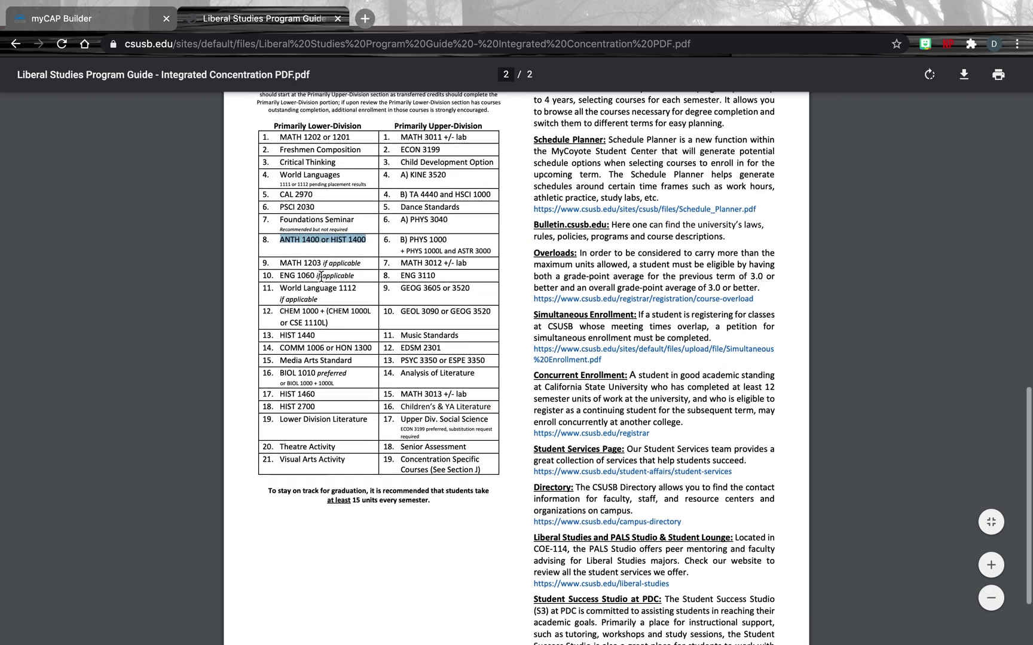
pyautogui.moveTo(278, 252); pyautogui.dragTo(365, 247)
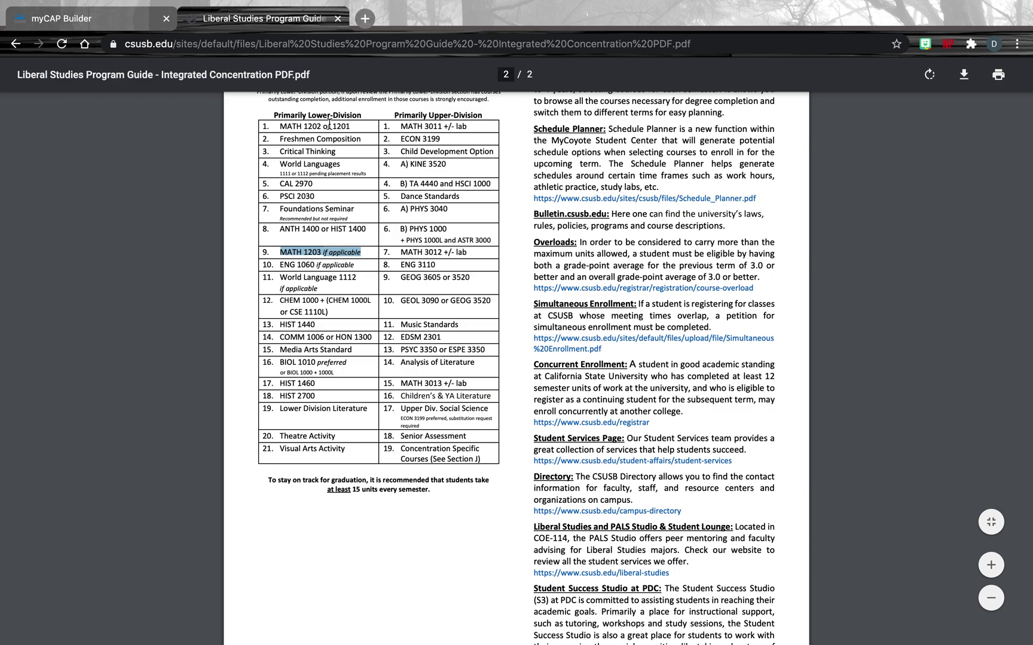
pyautogui.click(277, 265)
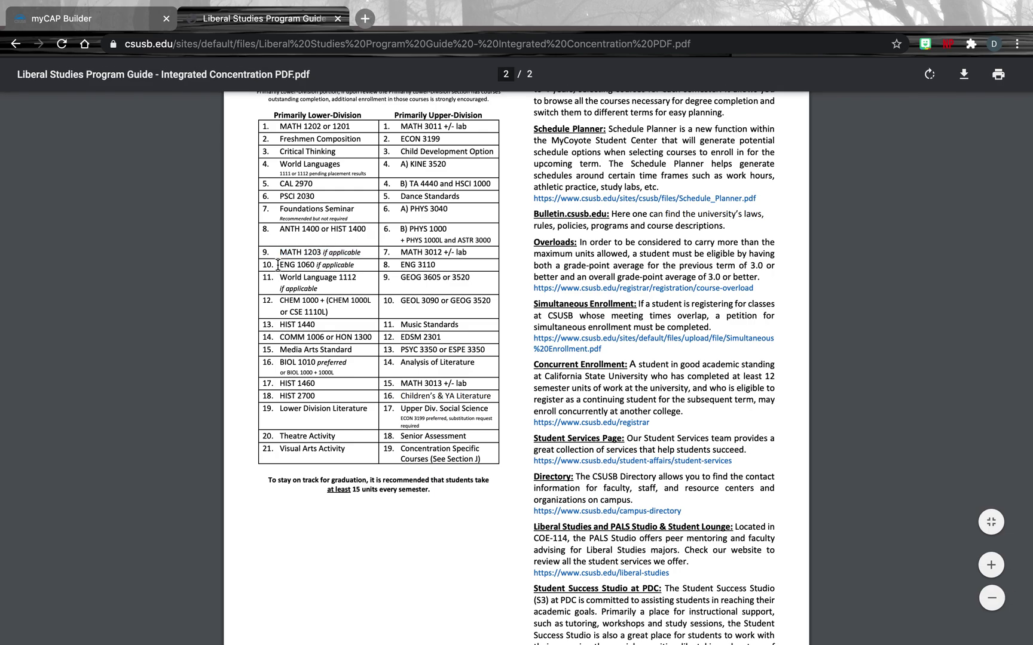
pyautogui.moveTo(279, 264); pyautogui.dragTo(356, 262)
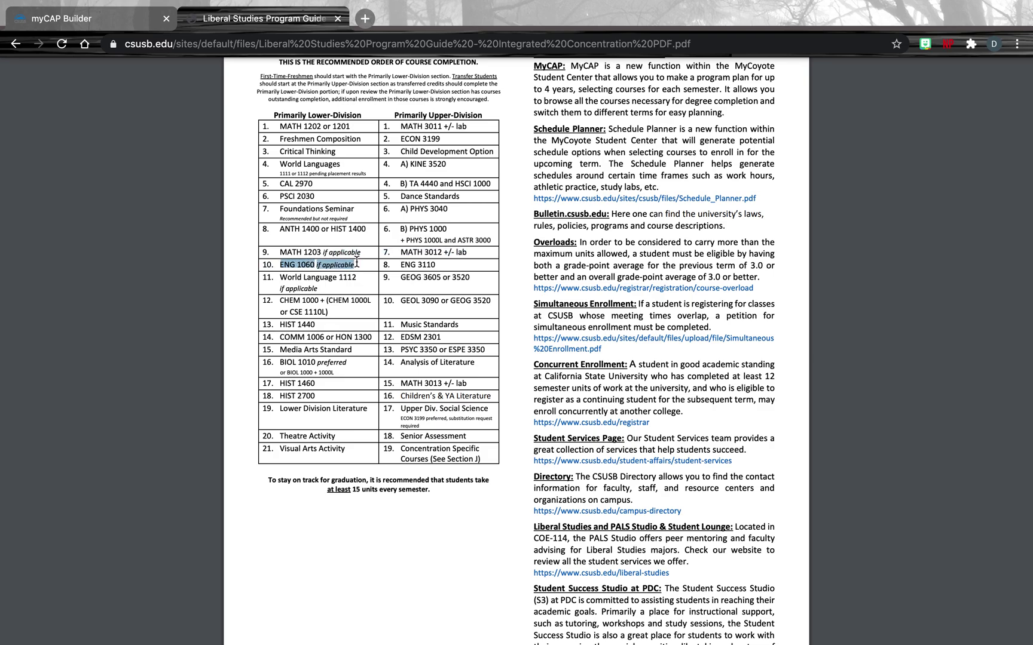
# Return to myCAP Builder, expand the Reading, Language and Literature group, and highlight its Freshman Composition entry for ENG 1070A
pyautogui.click(140, 20)
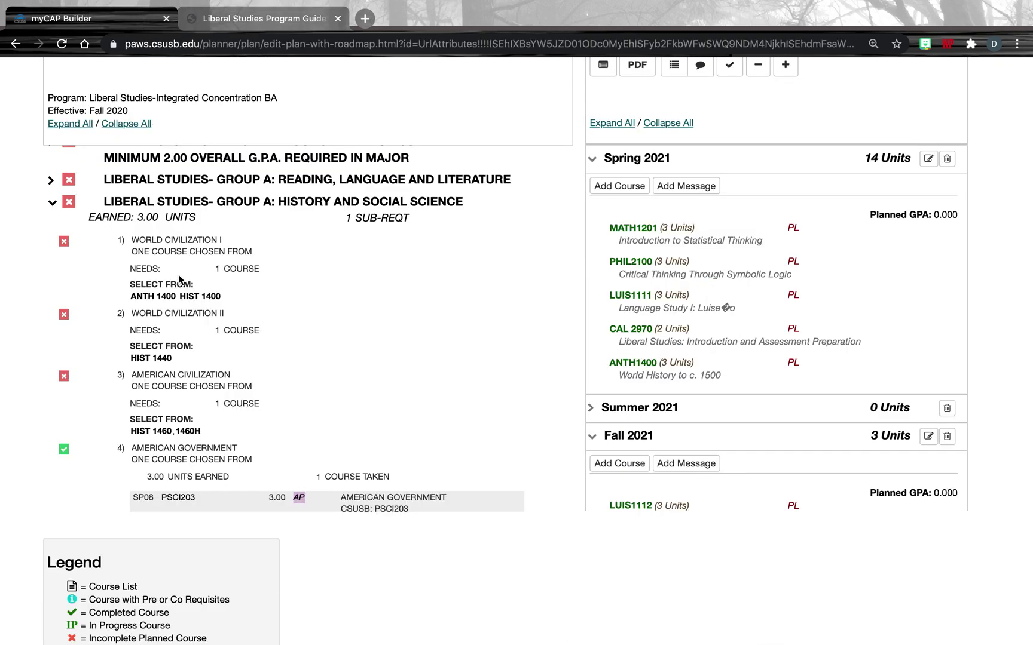
pyautogui.scroll(5, 179, 279)
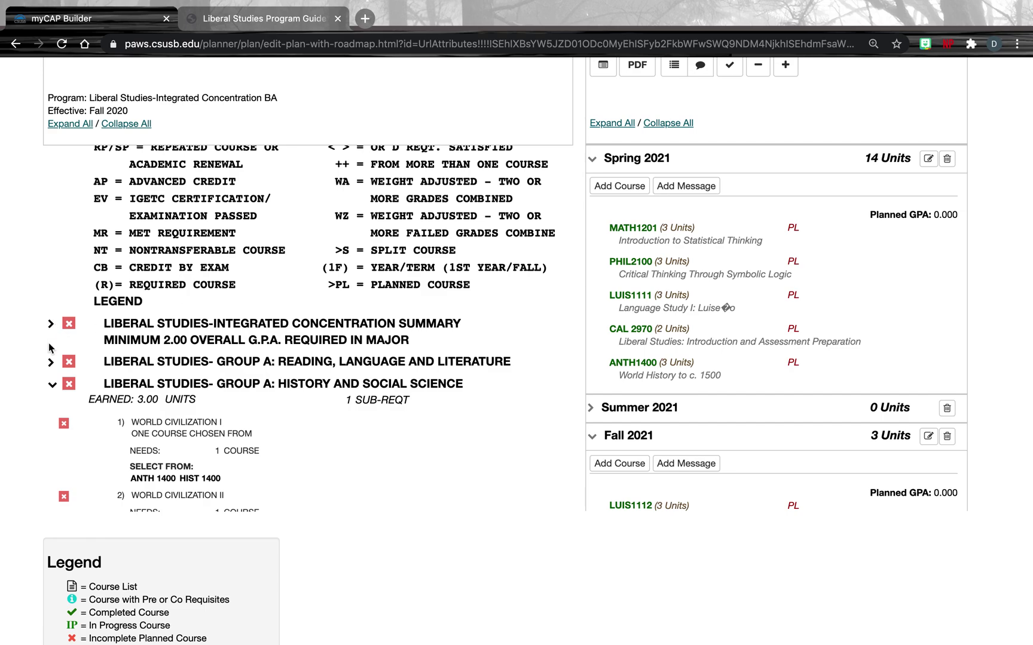
pyautogui.click(51, 362)
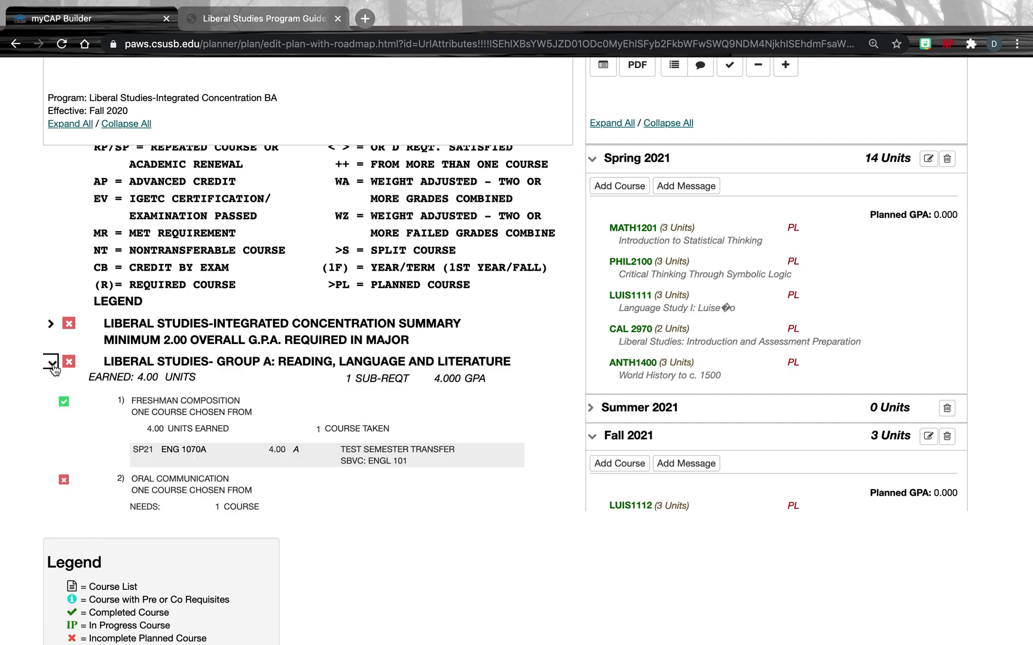
pyautogui.scroll(-3, 177, 387)
pyautogui.scroll(-2, 178, 387)
pyautogui.scroll(-2, 177, 388)
pyautogui.scroll(-3, 177, 383)
pyautogui.scroll(-2, 177, 383)
pyautogui.scroll(3, 177, 383)
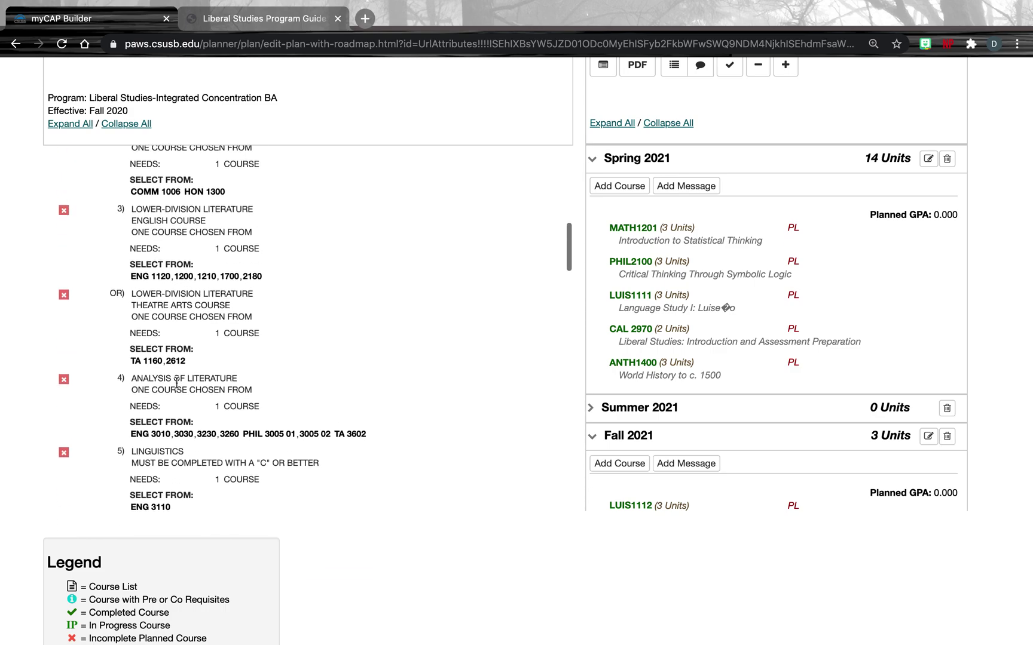
pyautogui.scroll(3, 177, 383)
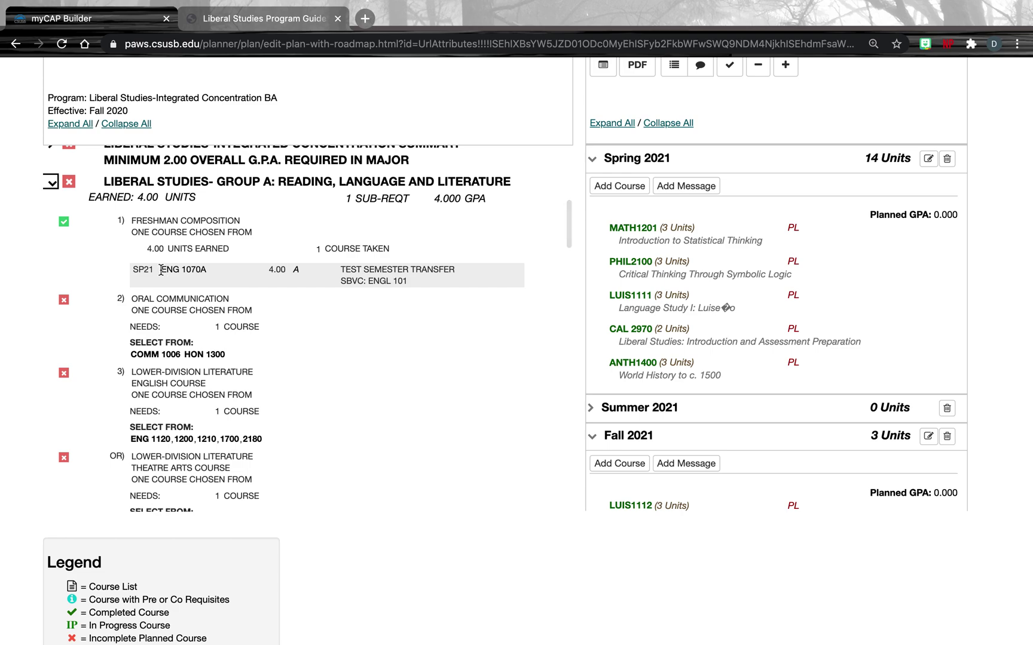
pyautogui.moveTo(131, 218); pyautogui.dragTo(421, 279)
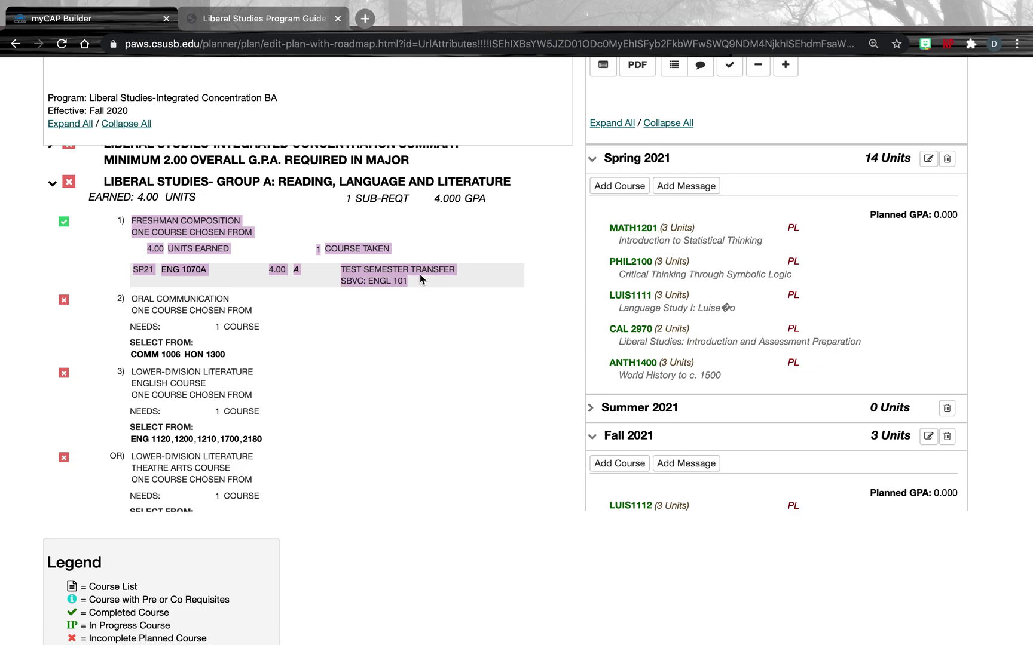
# Highlight World Language 1112, followed by CHEM 1000 with its CHEM 1000L or CSE 1110L lab, in the guide's lower-division roadmap
pyautogui.click(298, 18)
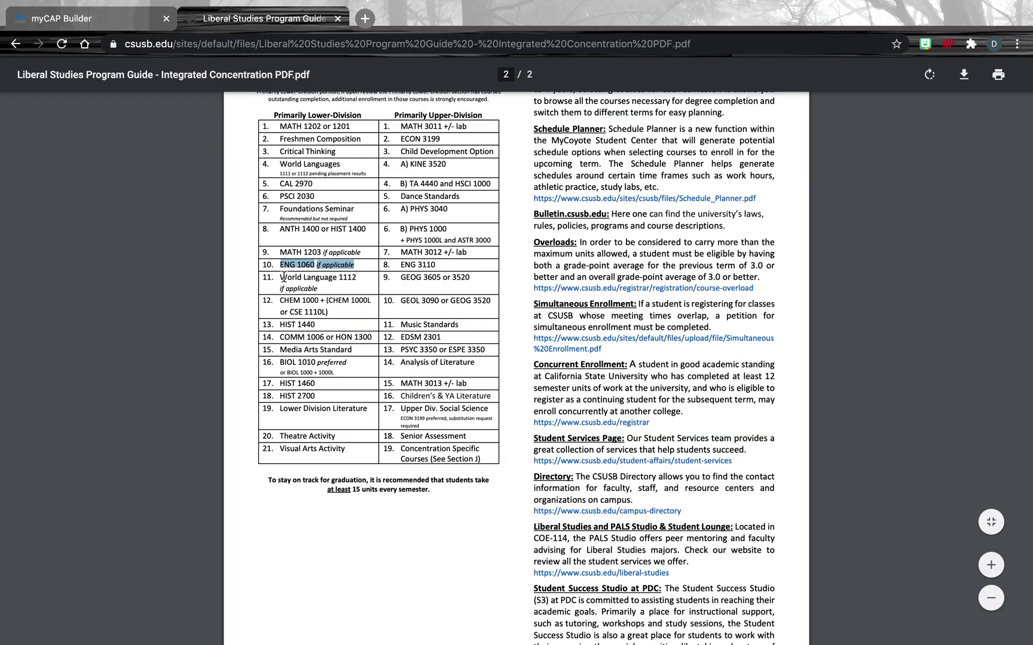
pyautogui.moveTo(278, 277); pyautogui.dragTo(317, 289)
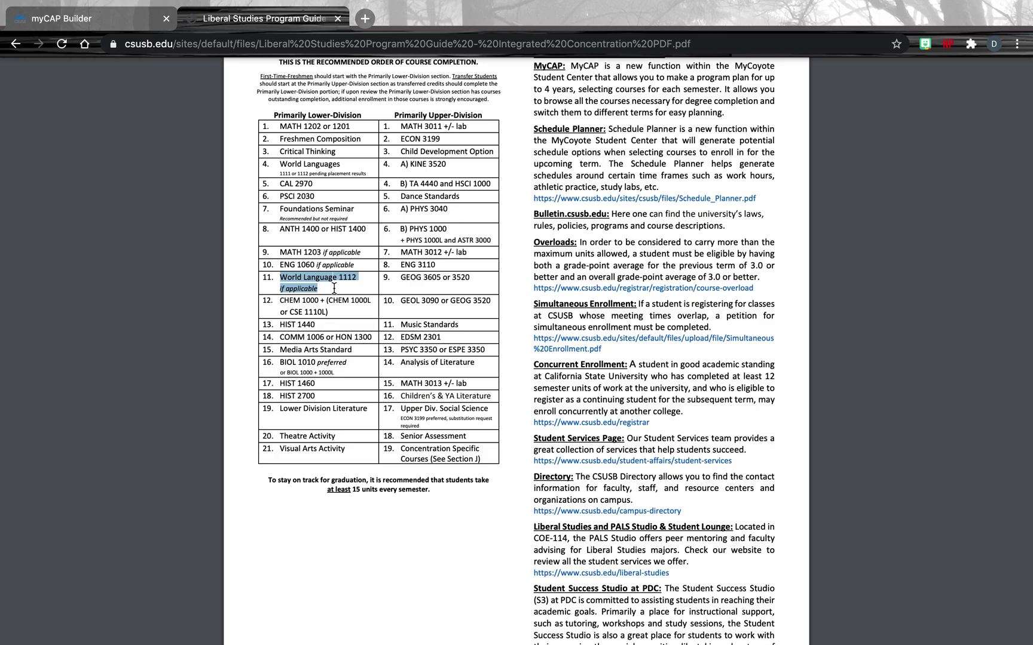
pyautogui.scroll(-1, 299, 308)
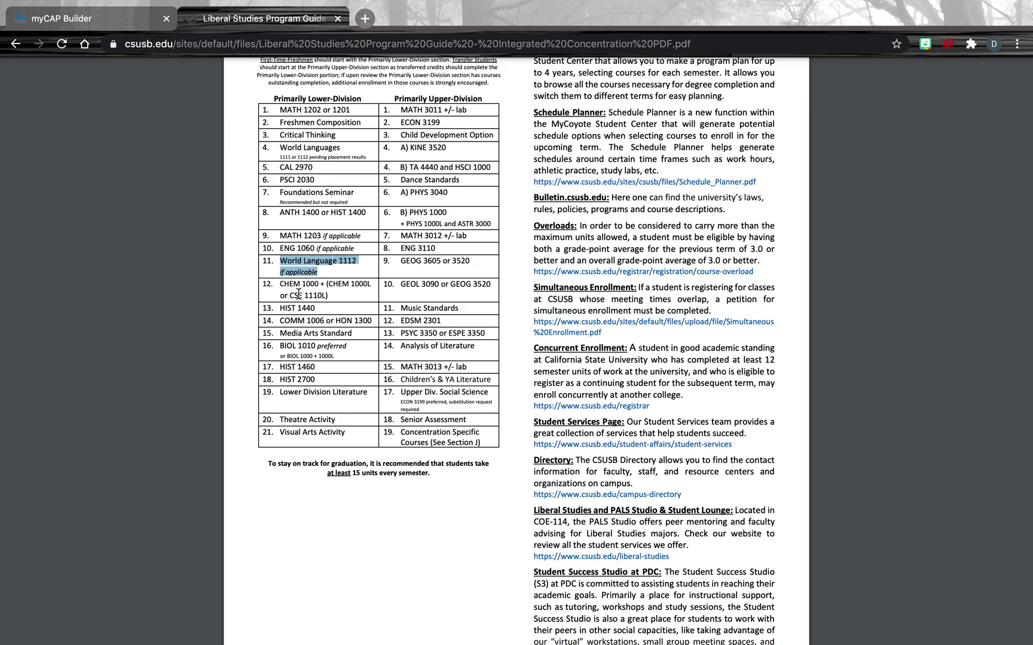
pyautogui.moveTo(278, 285); pyautogui.dragTo(334, 297)
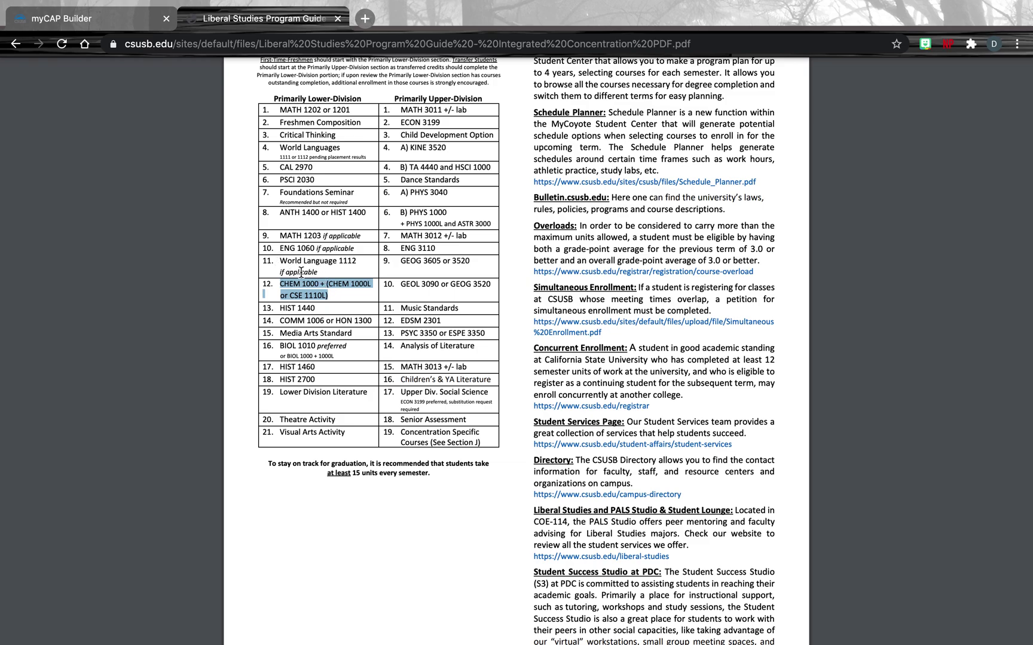
# In myCAP Builder, collapse all PAWS requirement sections, expand Group D: Science, and highlight the CHEM2070 entry
pyautogui.click(149, 19)
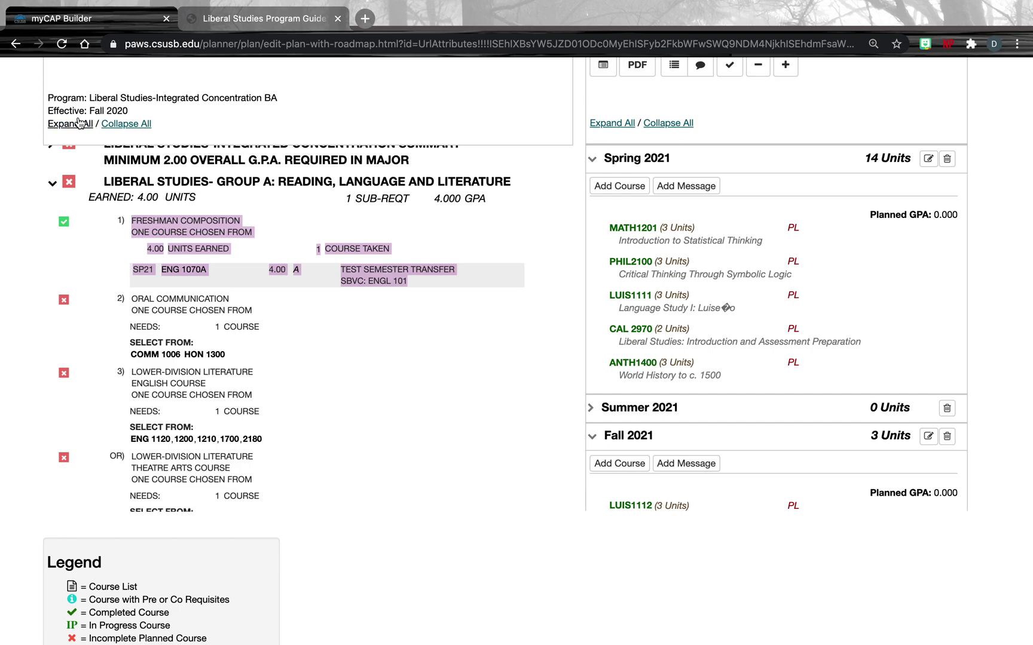
pyautogui.click(119, 124)
pyautogui.scroll(-5, 328, 422)
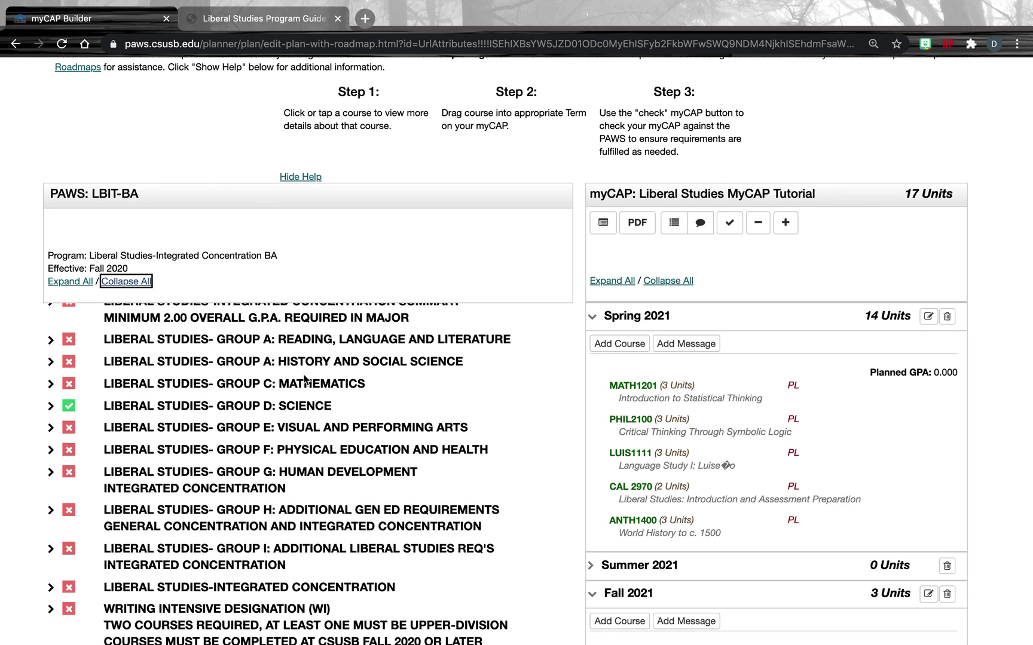
pyautogui.click(51, 406)
pyautogui.scroll(-2, 144, 441)
pyautogui.scroll(-1, 144, 441)
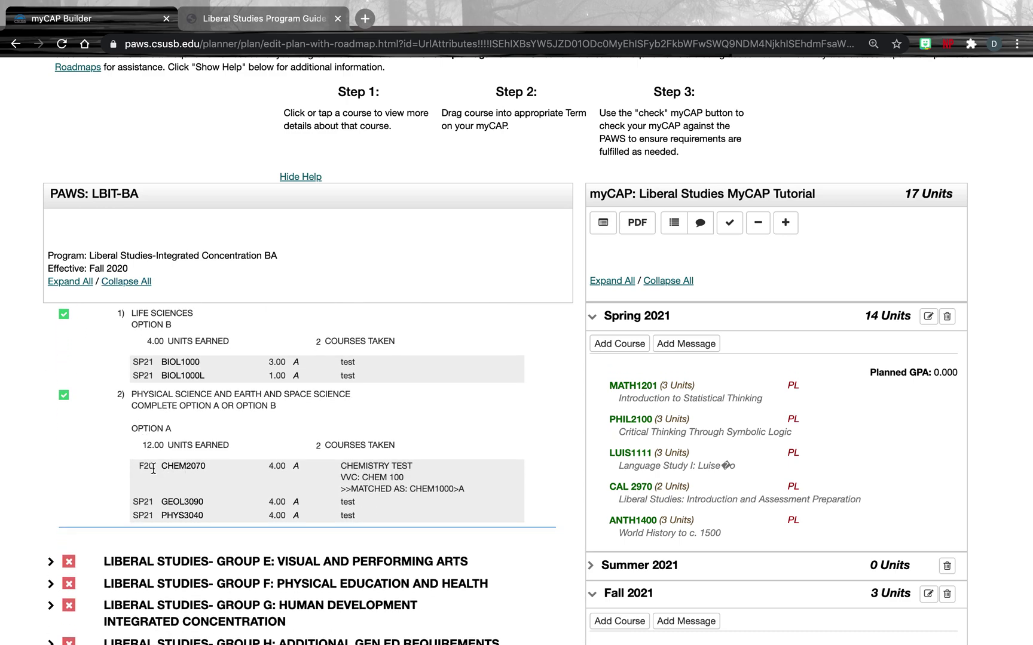
pyautogui.moveTo(163, 467); pyautogui.dragTo(467, 489)
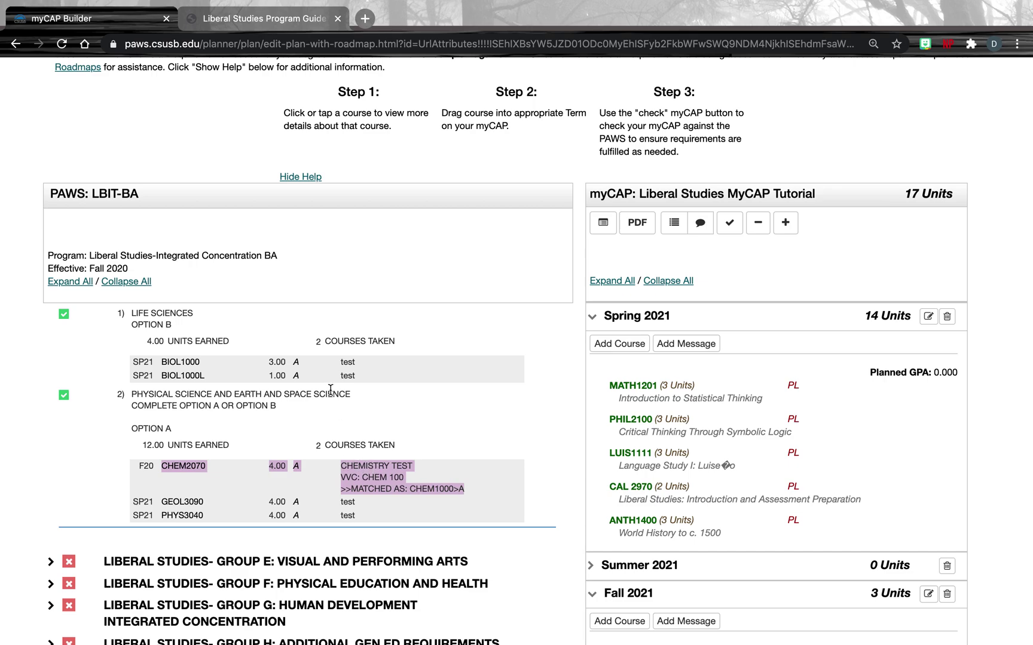
# Highlight HIST 1440 in the guide's lower-division roadmap and return to myCAP Builder
pyautogui.click(267, 21)
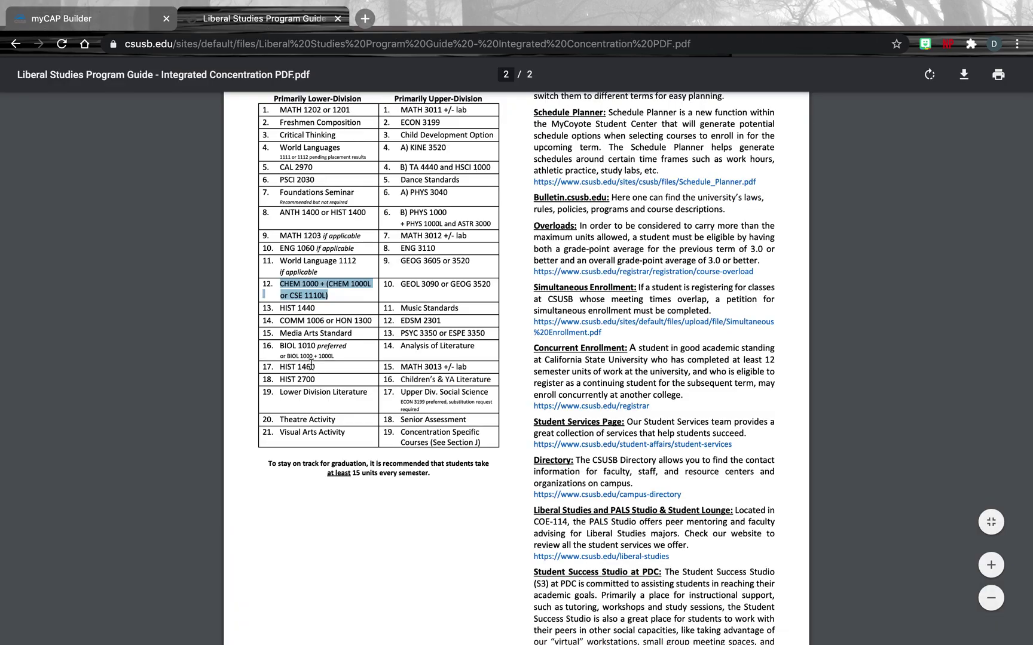
pyautogui.moveTo(279, 306); pyautogui.dragTo(321, 308)
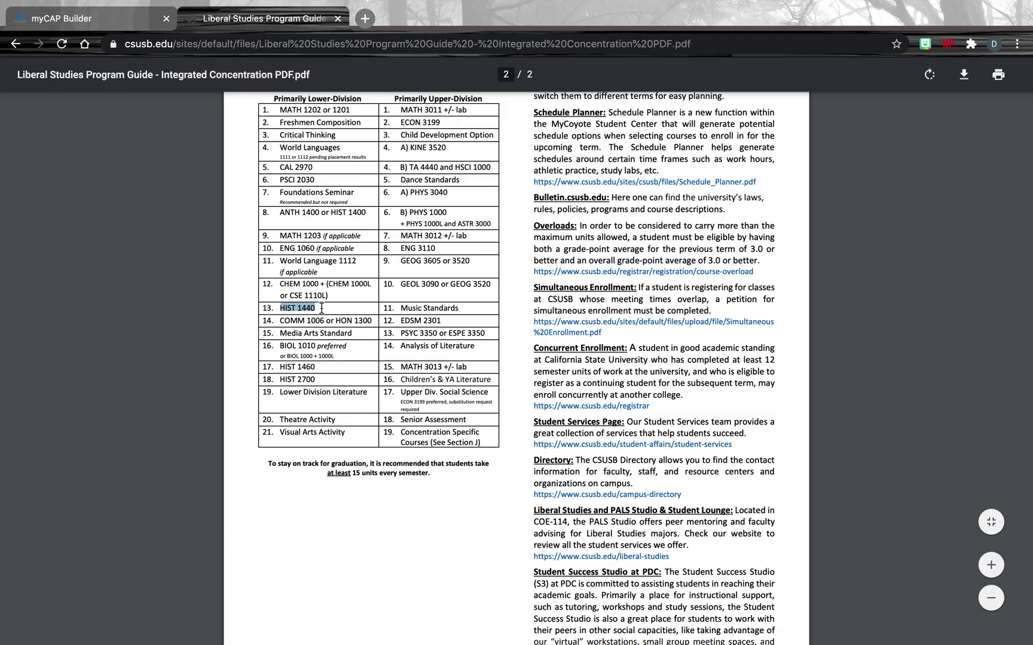
pyautogui.click(138, 24)
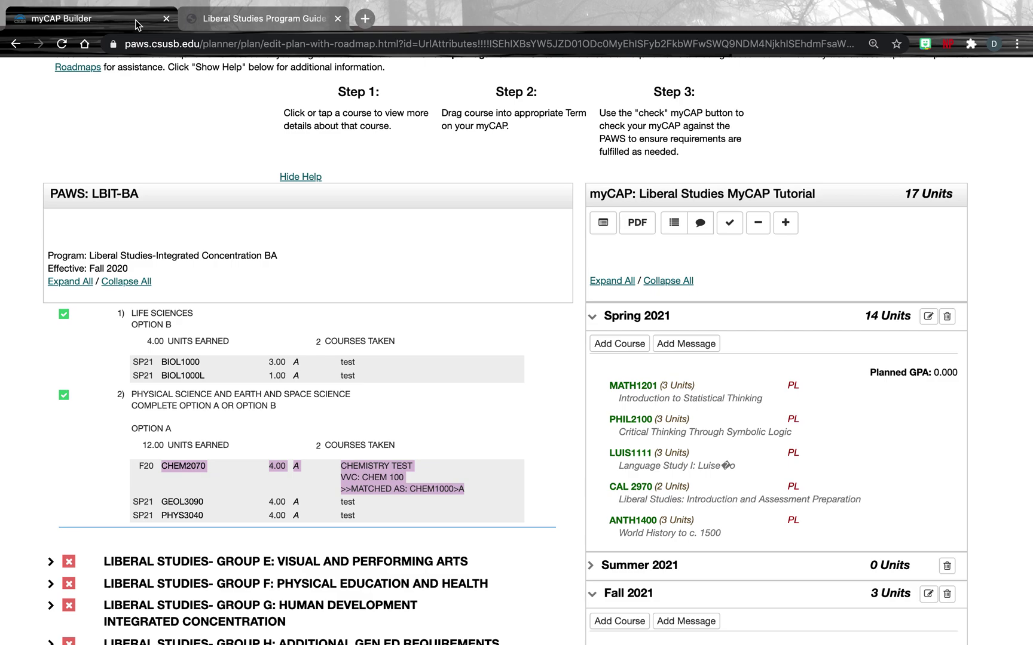
# Add HIST 1440 from the World Civilization II requirement to Spring 2021 and review the planned terms through Fall 2021
pyautogui.scroll(3, 281, 421)
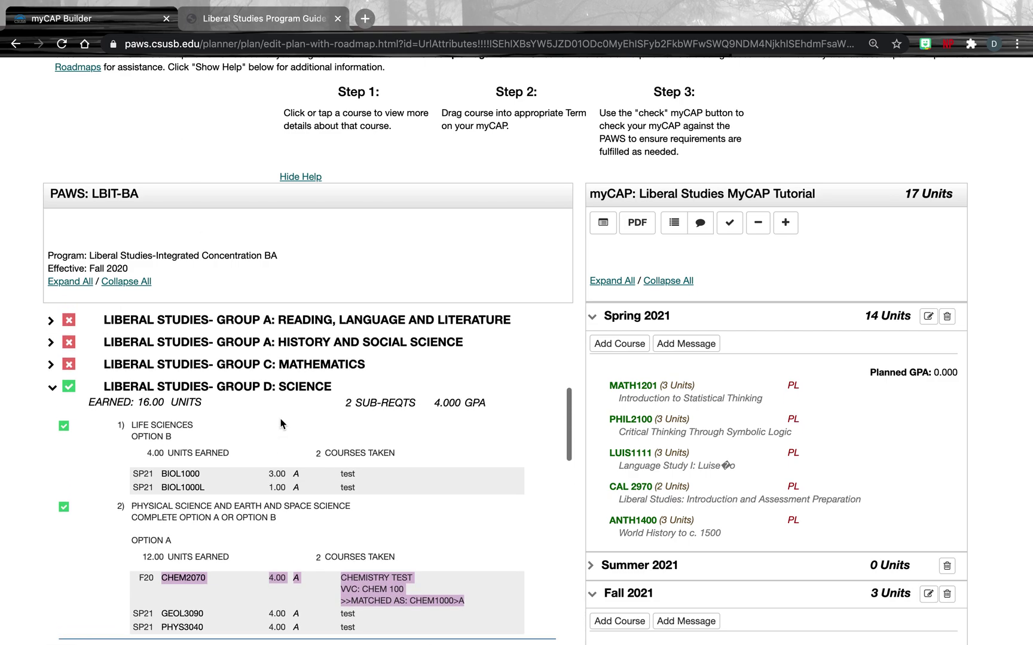
pyautogui.click(51, 387)
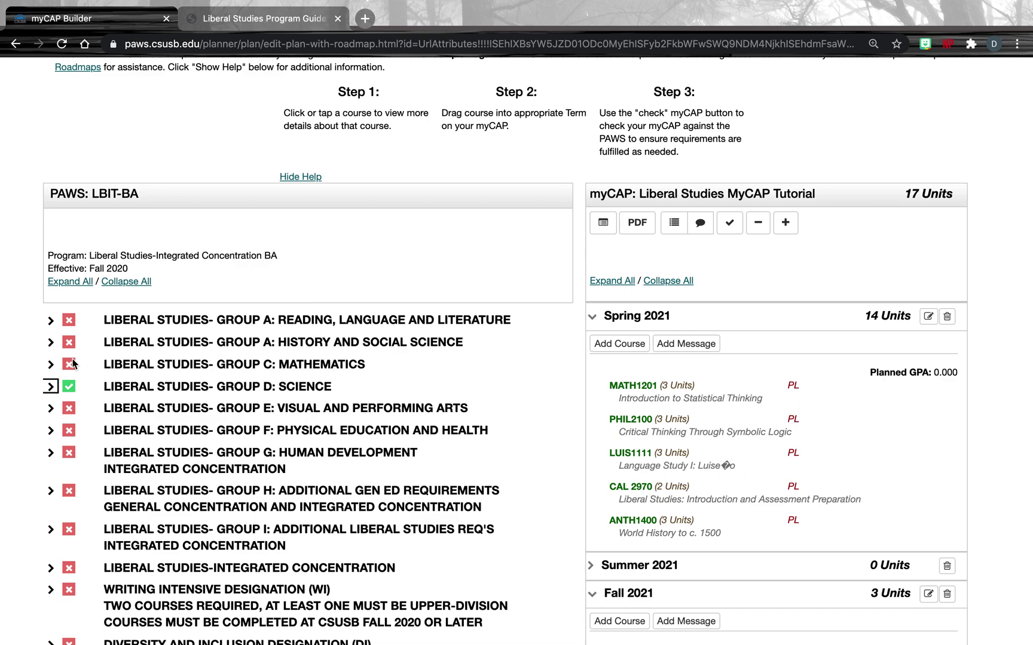
pyautogui.click(52, 343)
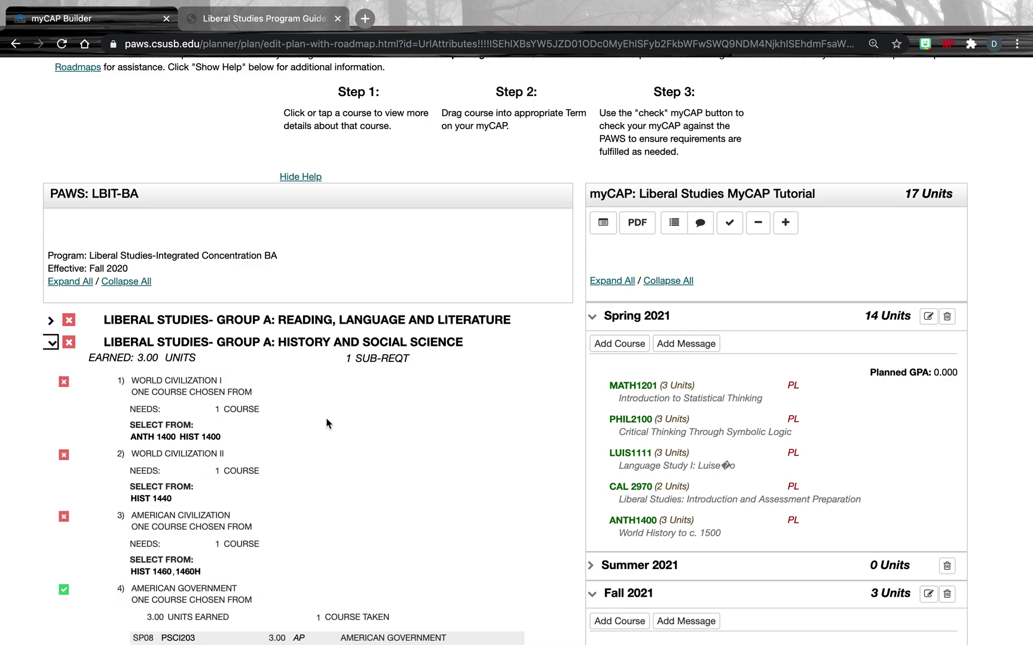
pyautogui.scroll(-1, 326, 422)
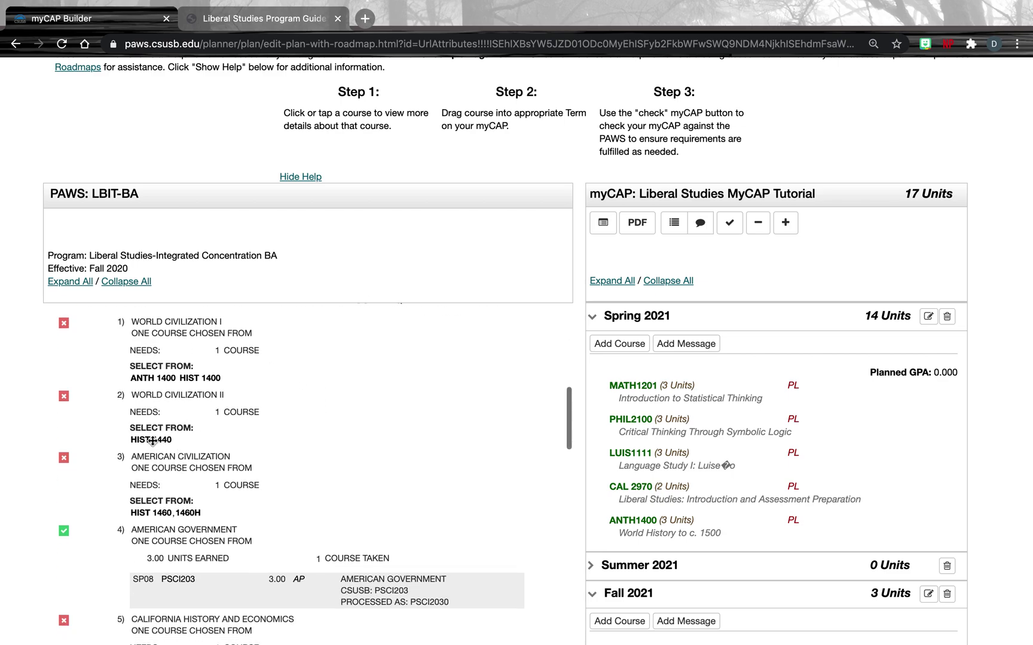
pyautogui.moveTo(151, 441); pyautogui.dragTo(647, 320)
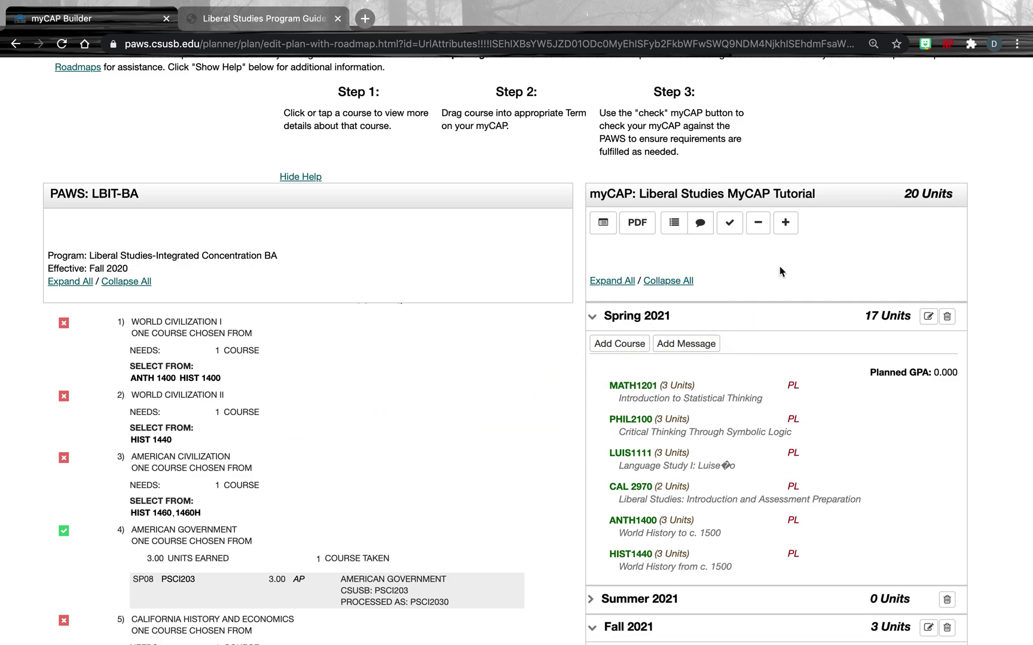
pyautogui.scroll(-3, 778, 267)
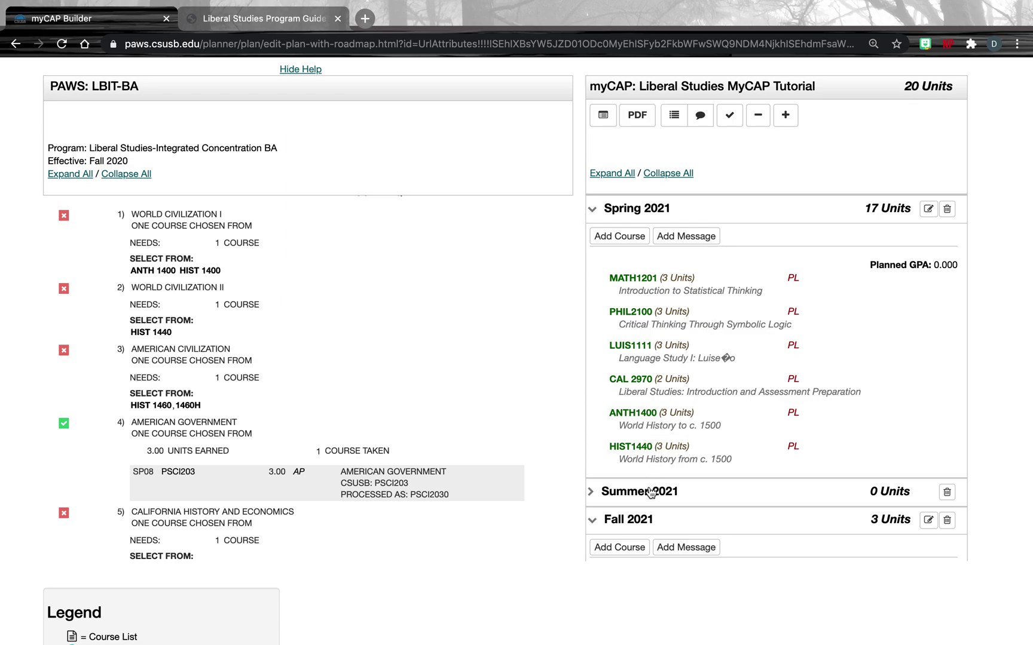
pyautogui.scroll(-3, 650, 492)
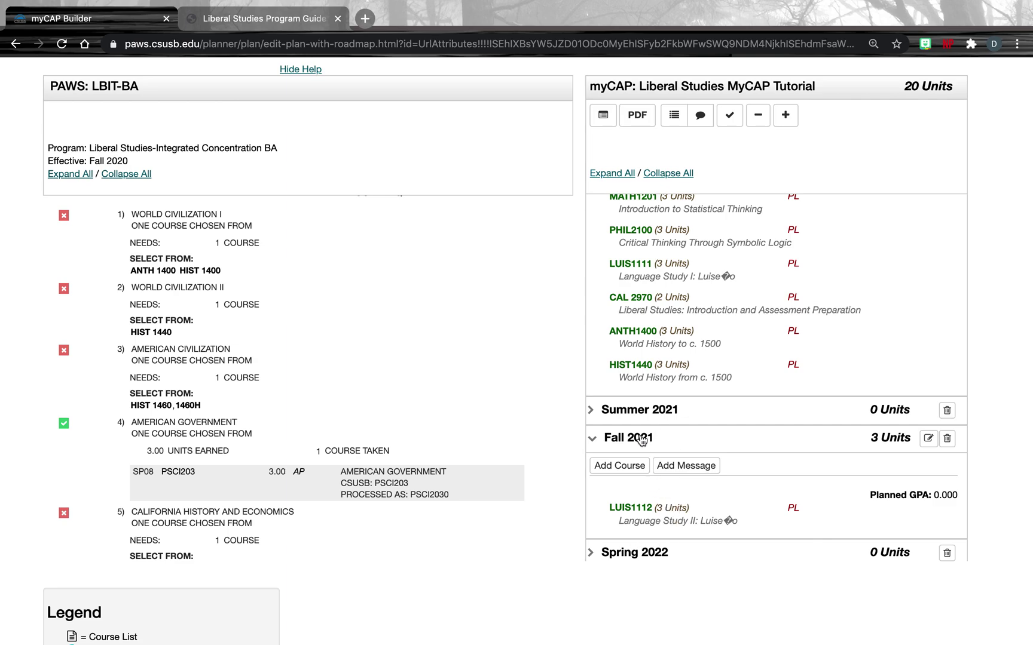
pyautogui.scroll(1, 656, 323)
pyautogui.scroll(1, 643, 385)
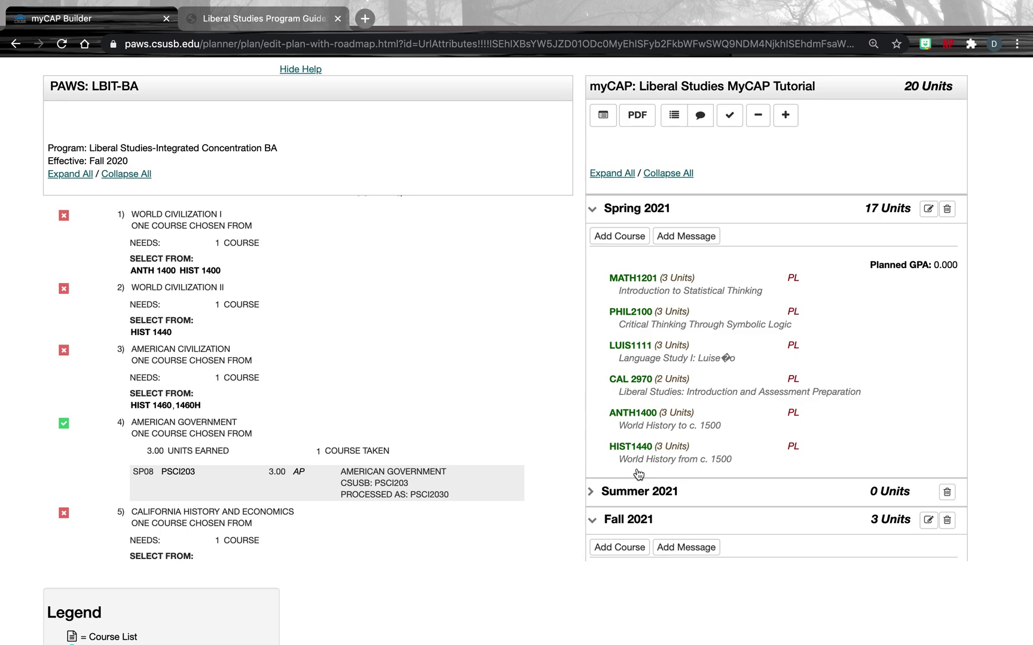
# Highlight COMM 1006 or HON 1300 in the lower-division roadmap of the Liberal Studies Program Guide
pyautogui.click(304, 21)
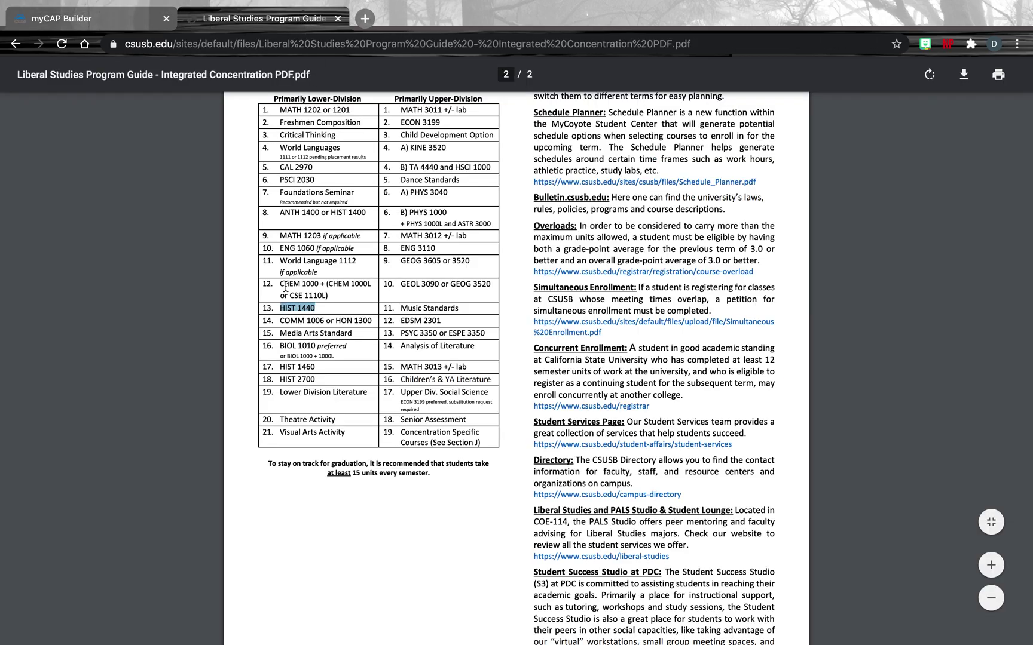
pyautogui.moveTo(279, 321); pyautogui.dragTo(371, 317)
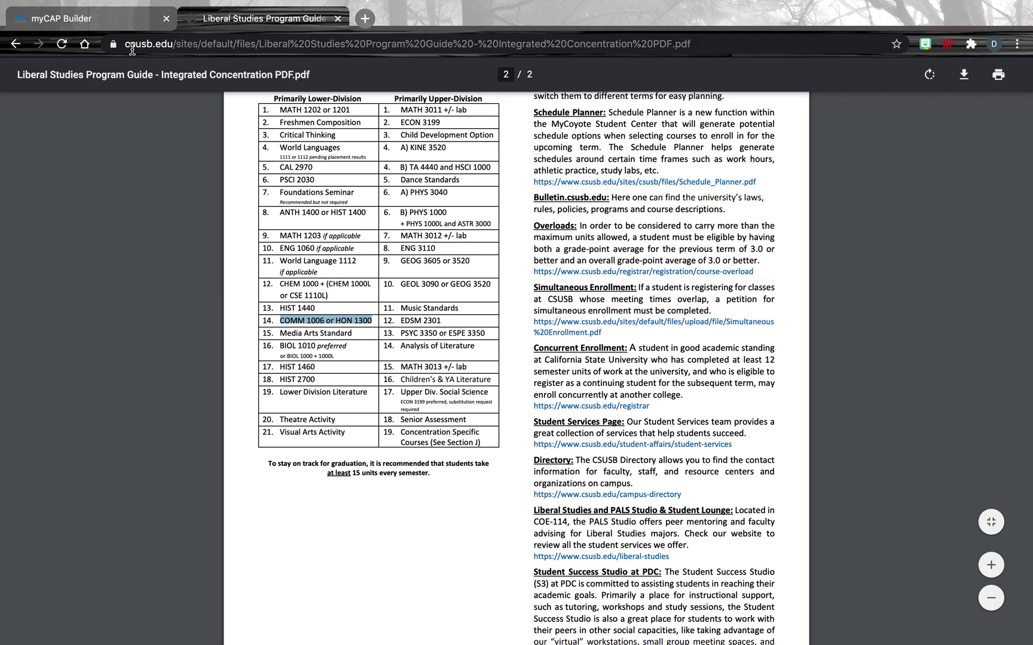
# In myCAP Builder, expand Group A: Reading, Language and Literature and add COMM 1006 from Oral Communication to Spring 2021
pyautogui.click(114, 17)
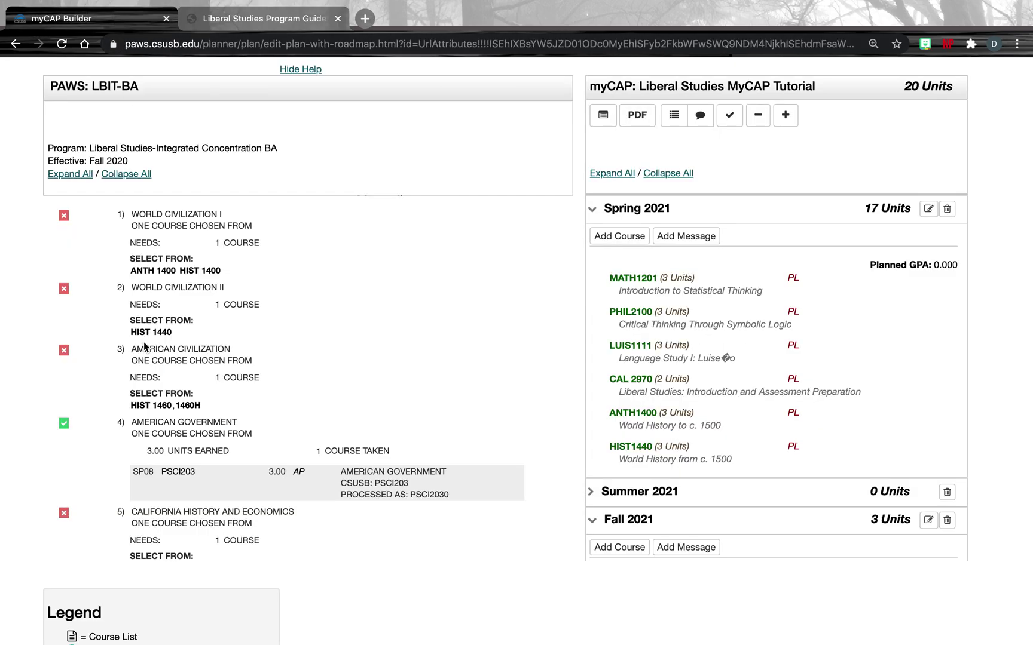
pyautogui.scroll(3, 100, 245)
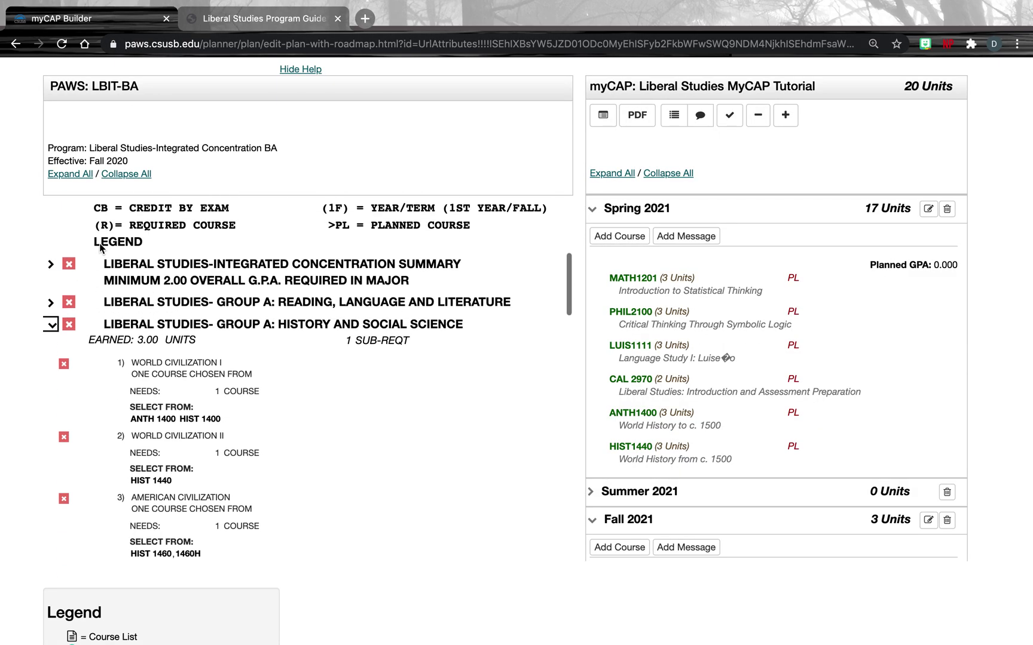
pyautogui.scroll(1, 100, 243)
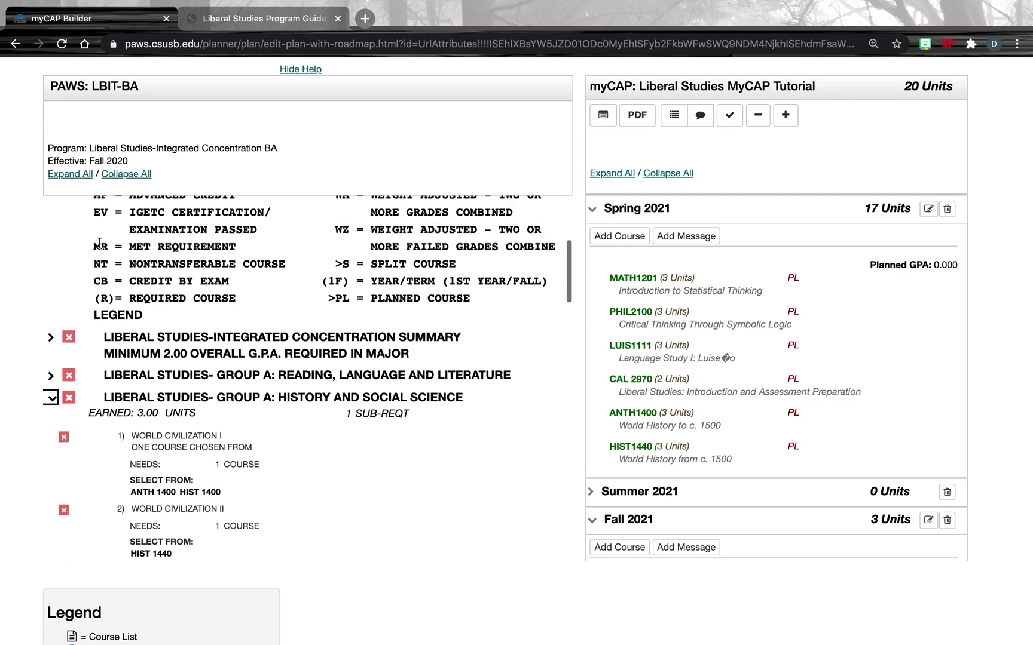
pyautogui.click(52, 378)
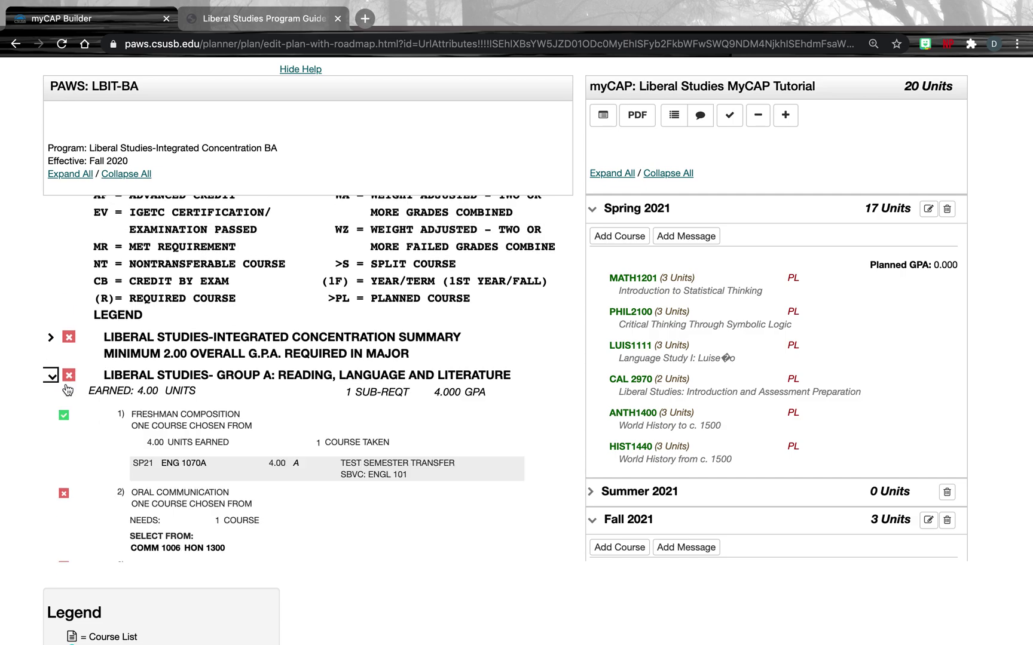
pyautogui.scroll(-3, 143, 454)
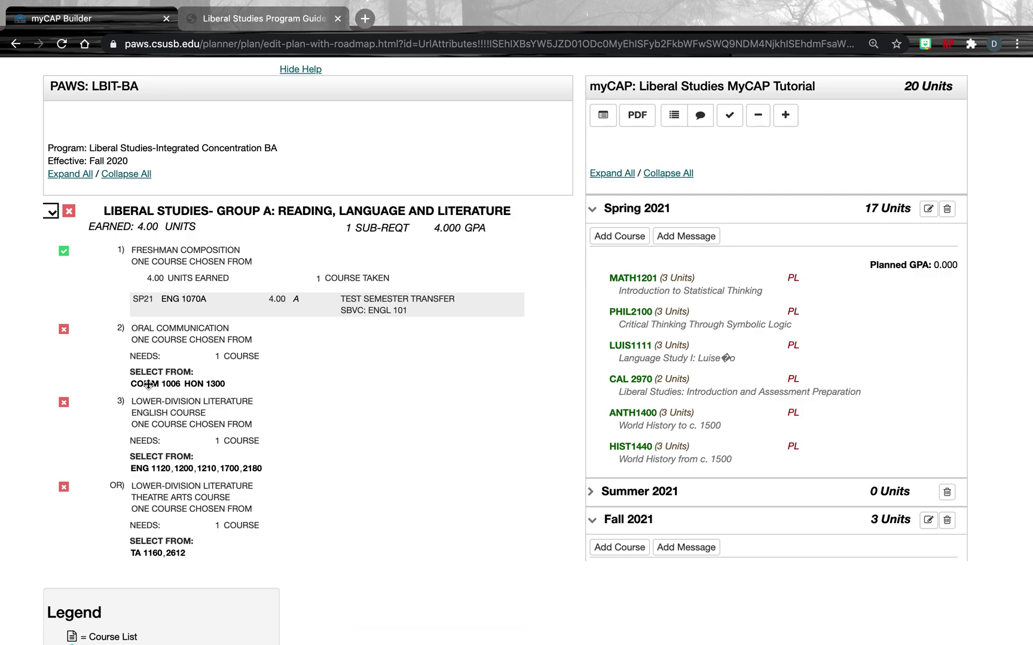
pyautogui.moveTo(147, 384); pyautogui.dragTo(632, 213)
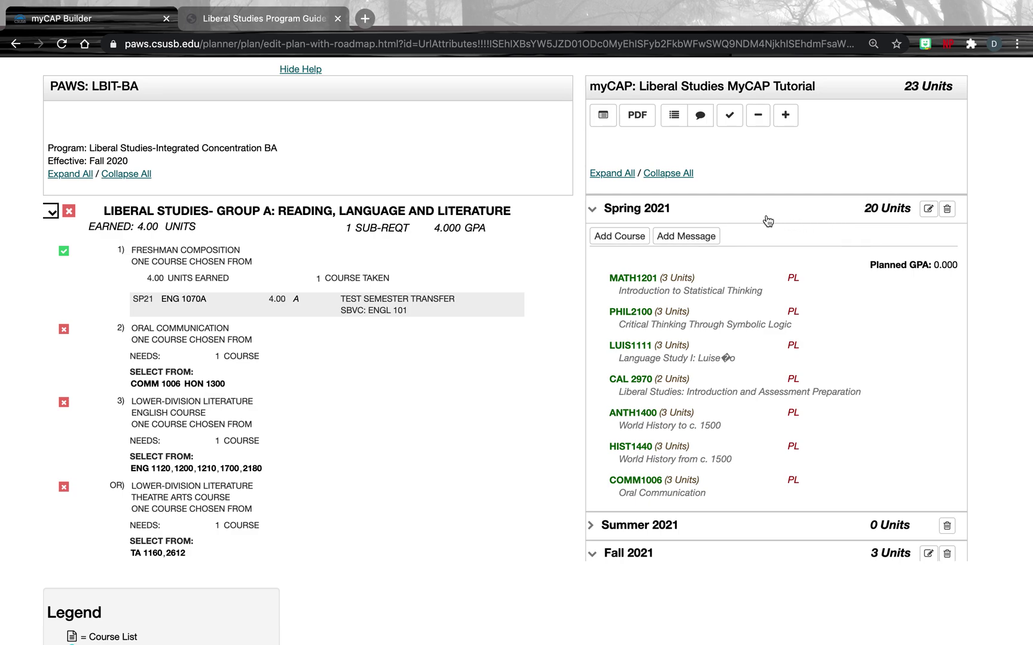
# Review the planned courses through Fall 2021, and highlight ANTH 1400 or HIST 1400 and HIST 1440 in the guide's lower-division roadmap
pyautogui.scroll(-1, 768, 222)
pyautogui.scroll(1, 768, 222)
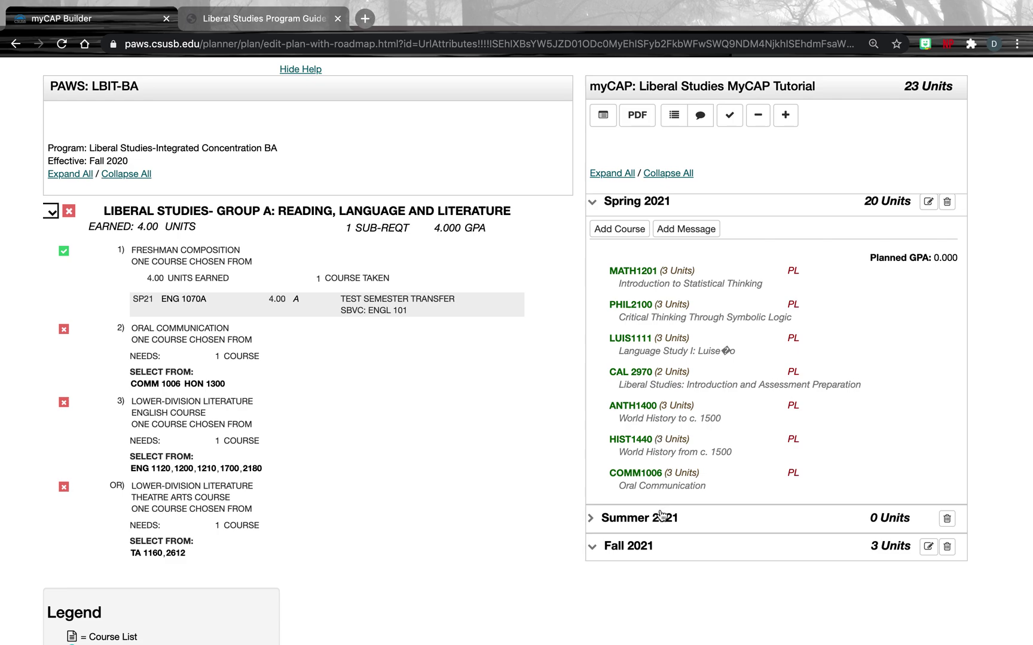
pyautogui.scroll(-3, 673, 470)
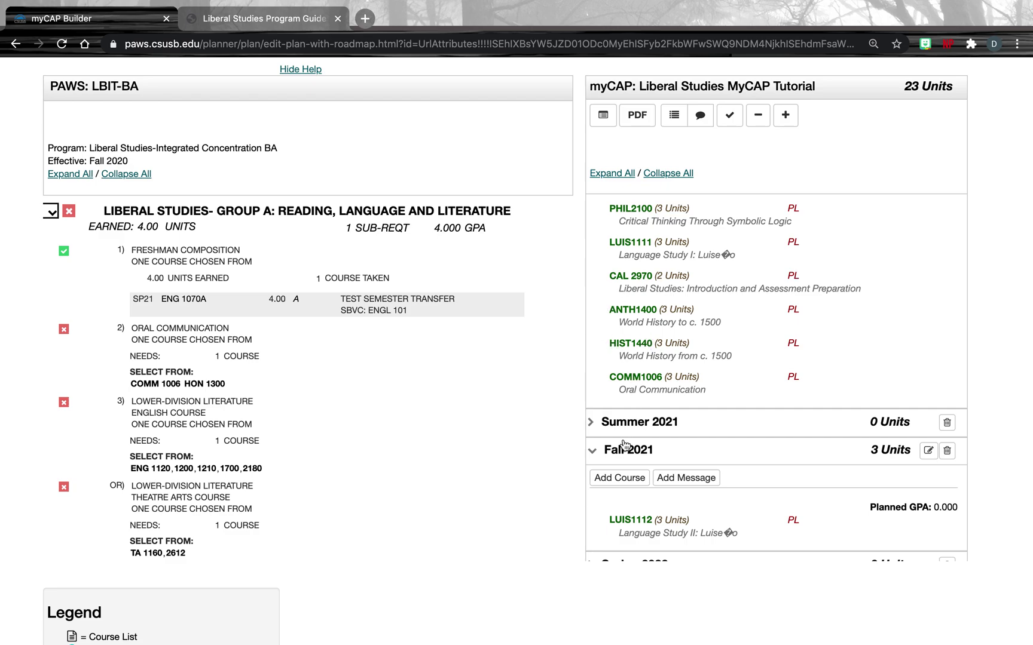
pyautogui.scroll(-2, 641, 362)
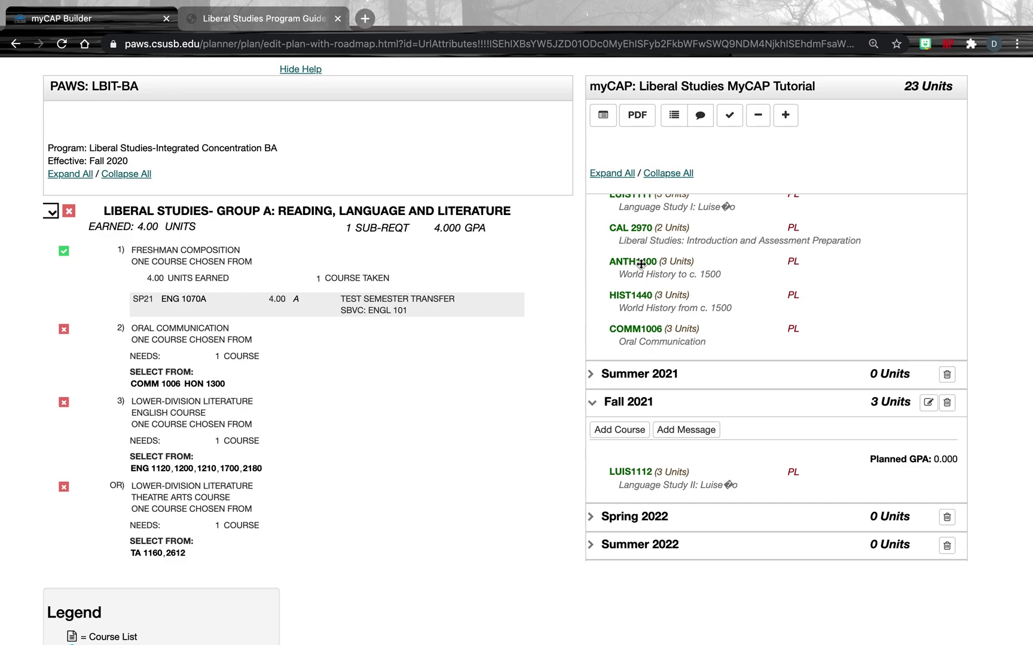
pyautogui.click(280, 15)
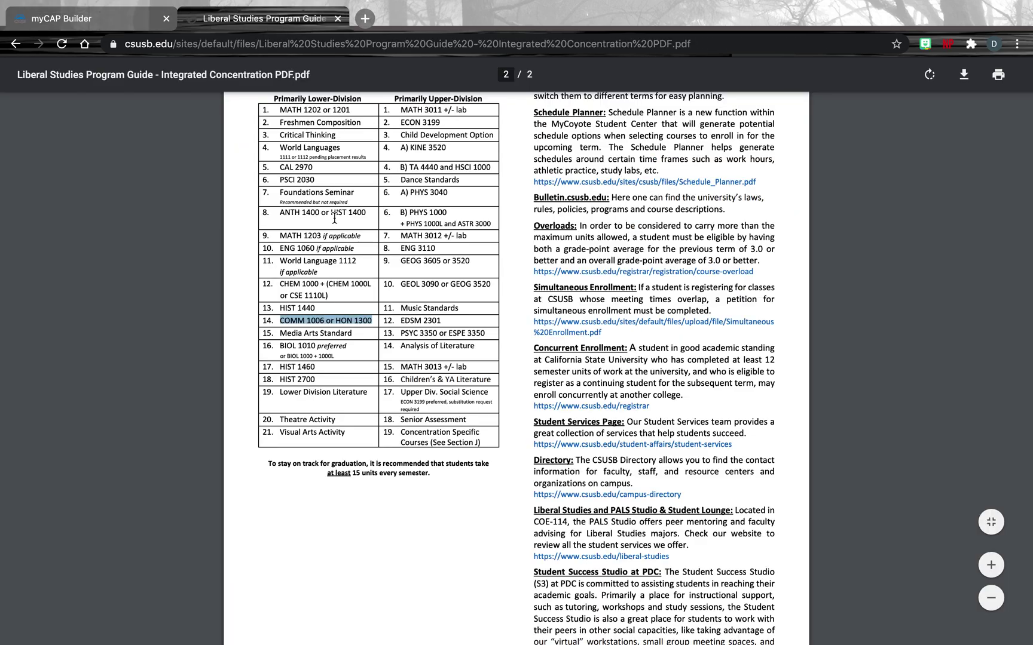
pyautogui.moveTo(280, 213); pyautogui.dragTo(366, 205)
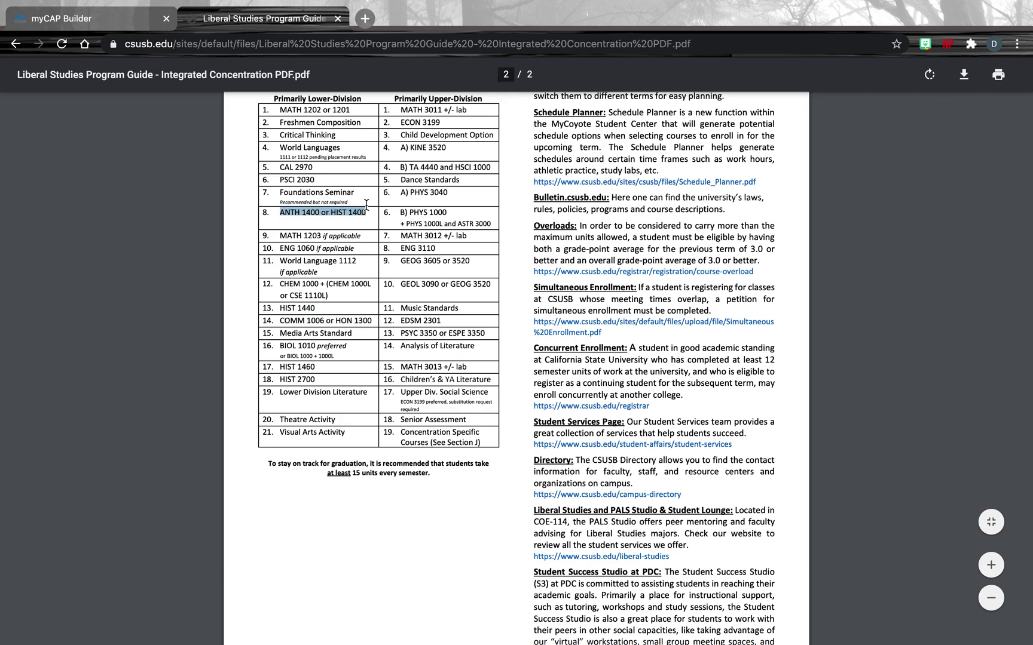
pyautogui.moveTo(282, 308); pyautogui.dragTo(315, 308)
# In myCAP Builder, move HIST1440 from Spring 2021 to Fall 2021 and review the courses in both terms
pyautogui.click(96, 18)
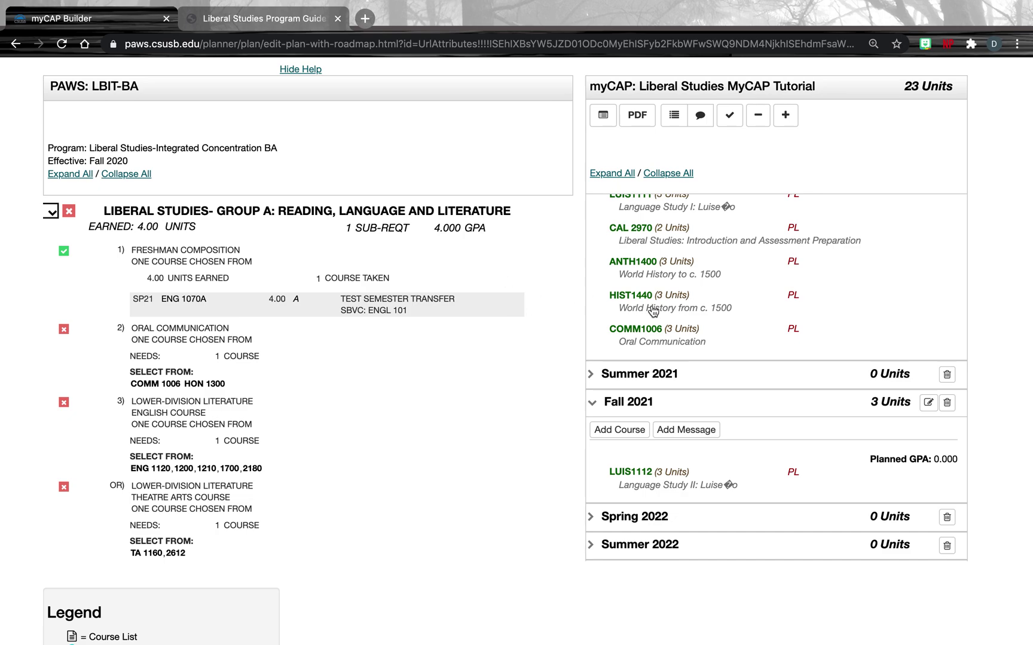
pyautogui.moveTo(635, 294); pyautogui.dragTo(637, 408)
pyautogui.scroll(5, 651, 443)
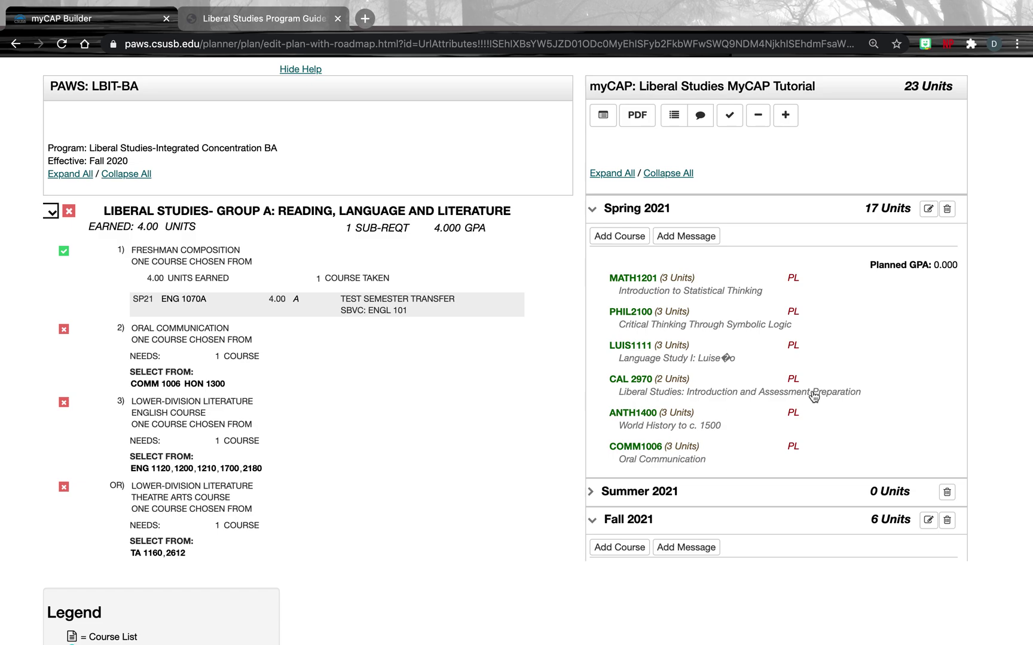
pyautogui.scroll(-1, 867, 397)
pyautogui.scroll(-5, 867, 397)
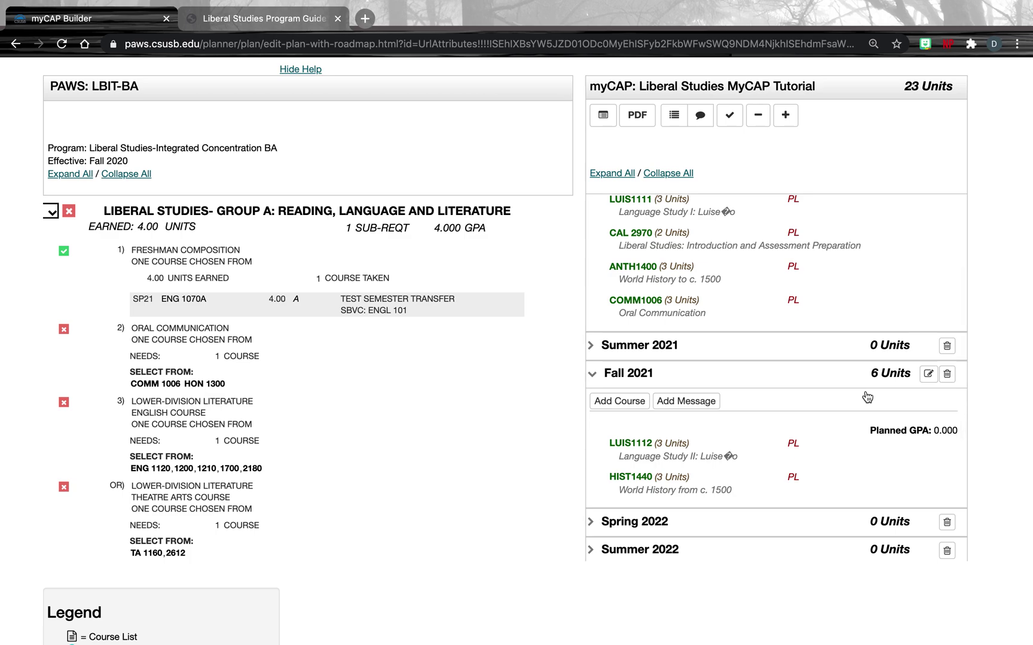
pyautogui.scroll(-3, 789, 439)
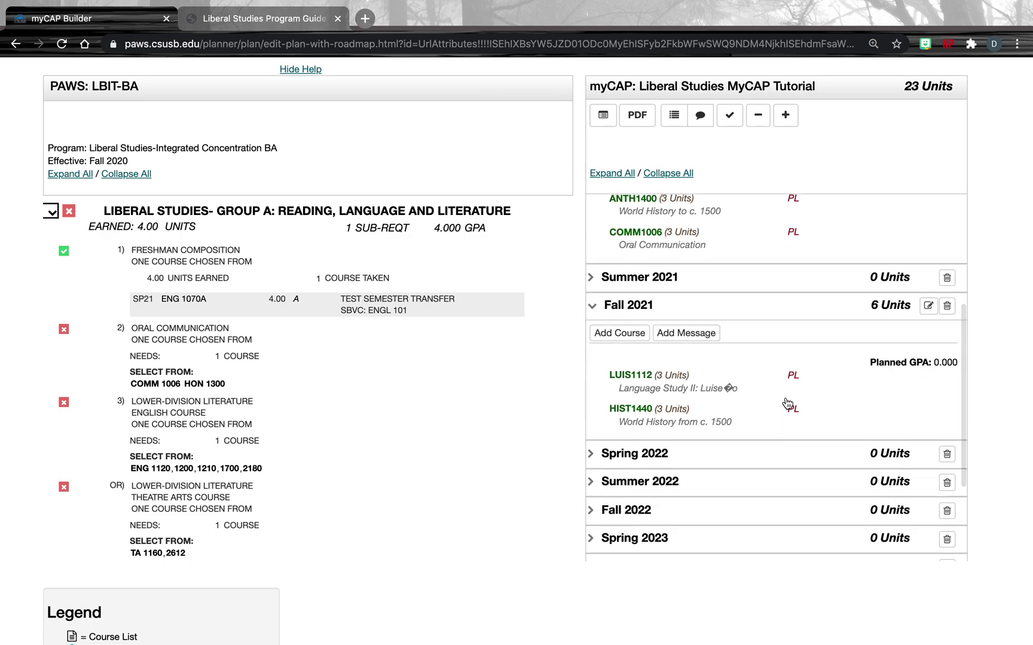
pyautogui.scroll(8, 775, 298)
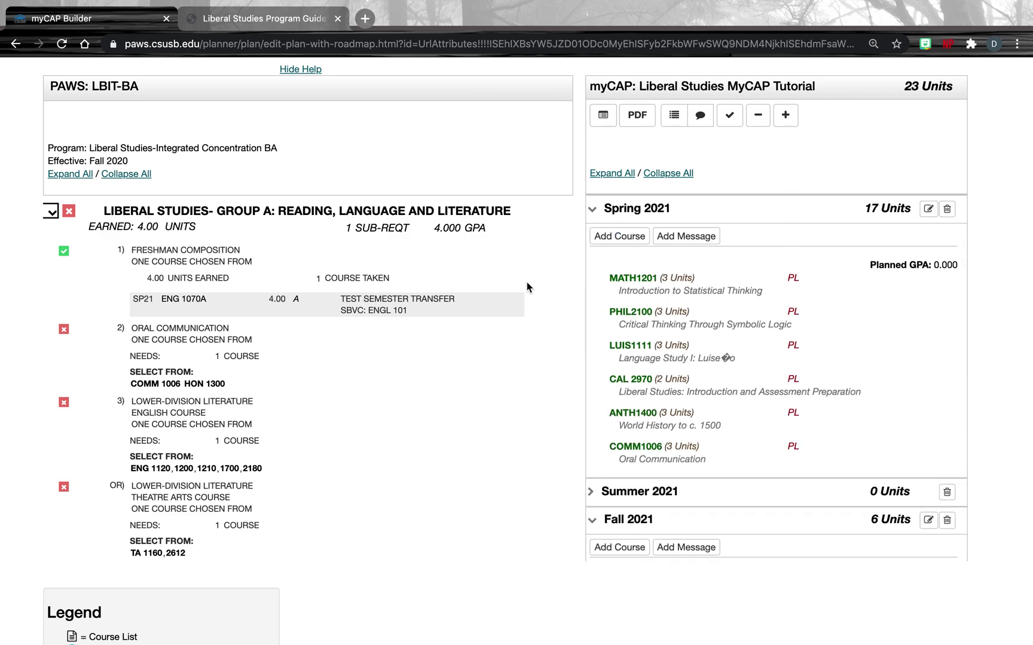
# Check the myCAP plan against PAWS and expand all requirement sections of the refreshed PAWS report
pyautogui.scroll(10, 563, 278)
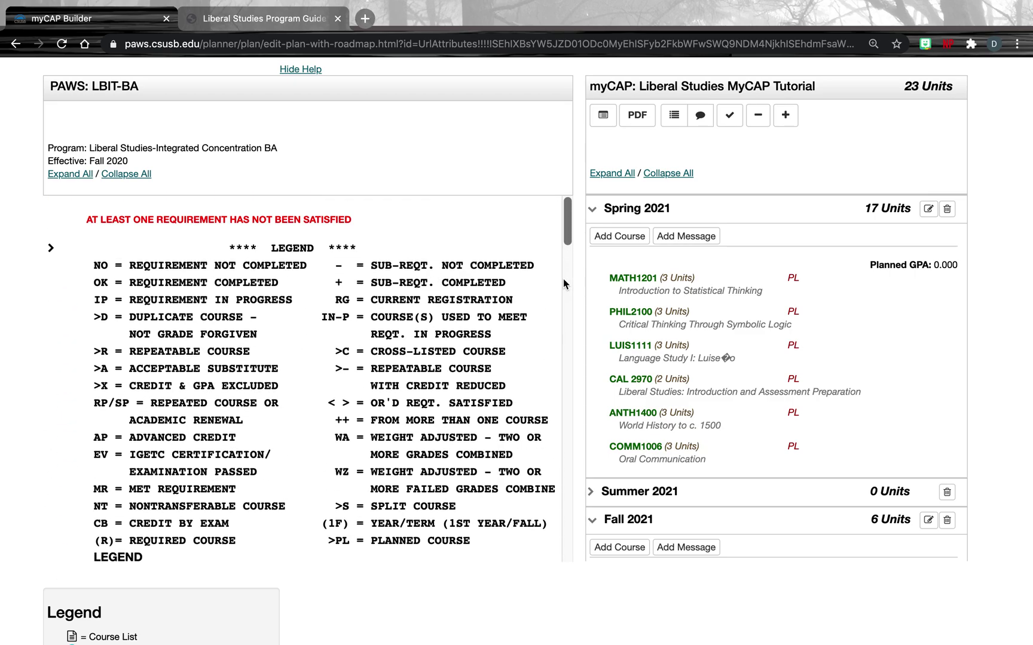
pyautogui.scroll(2, 586, 287)
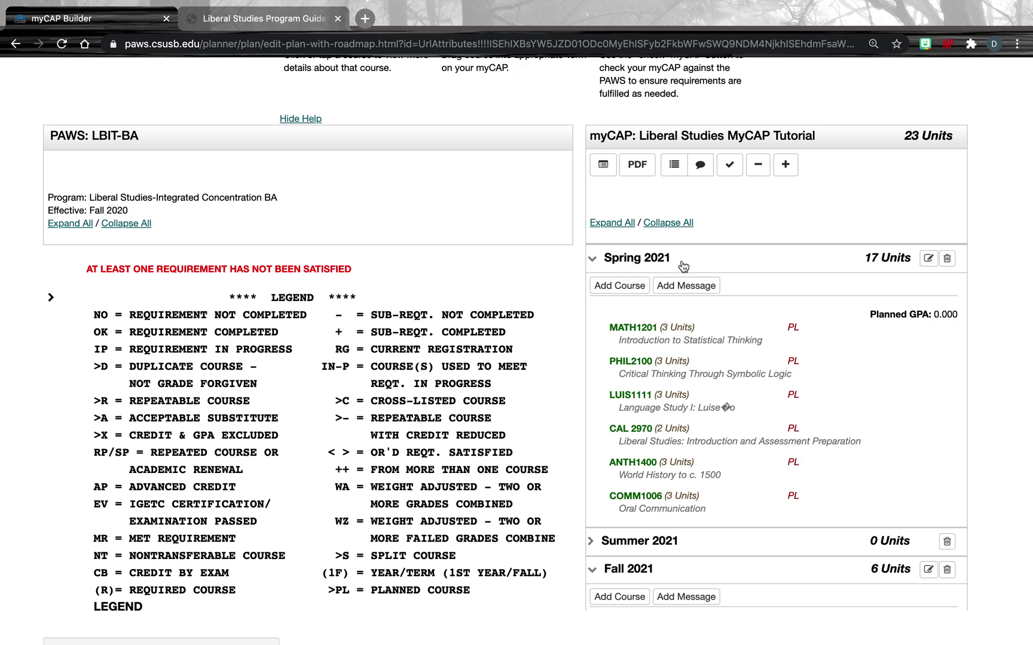
pyautogui.click(729, 170)
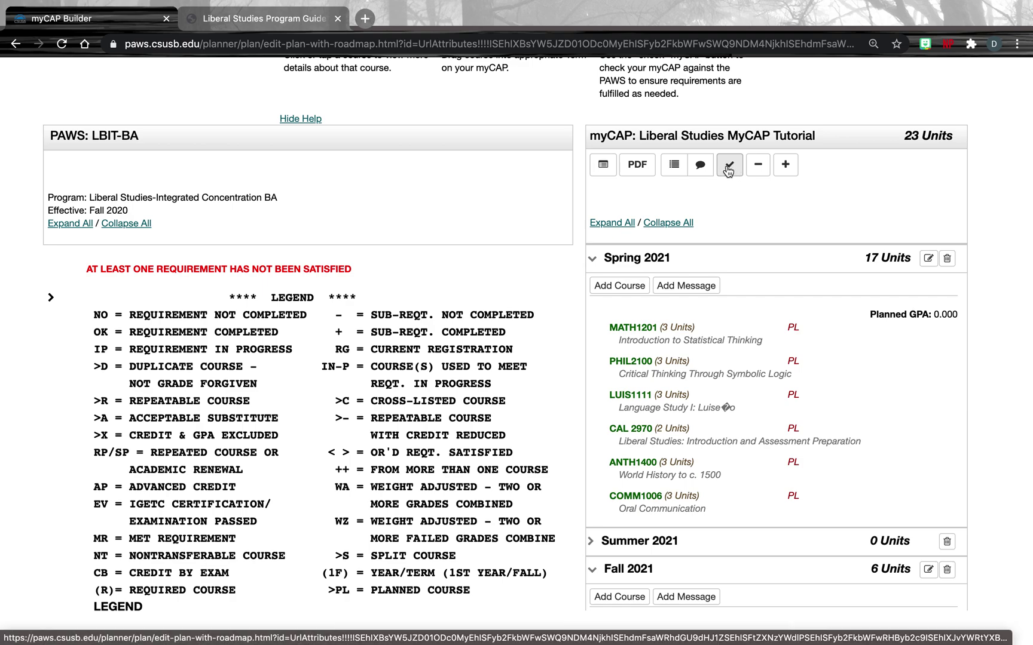
pyautogui.click(728, 170)
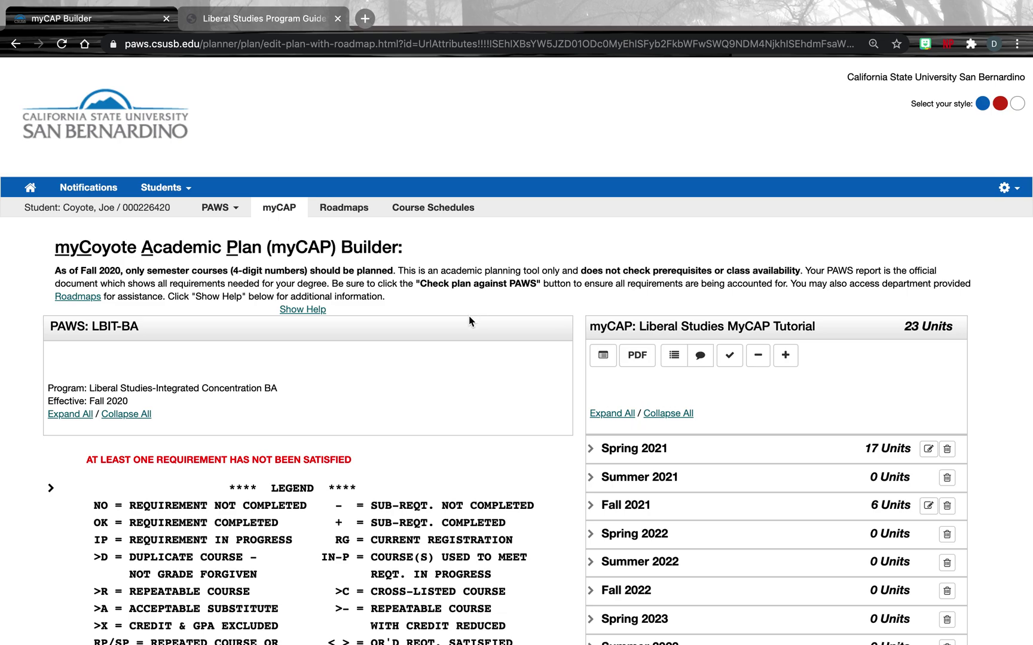
pyautogui.scroll(-1, 384, 402)
pyautogui.scroll(-3, 385, 403)
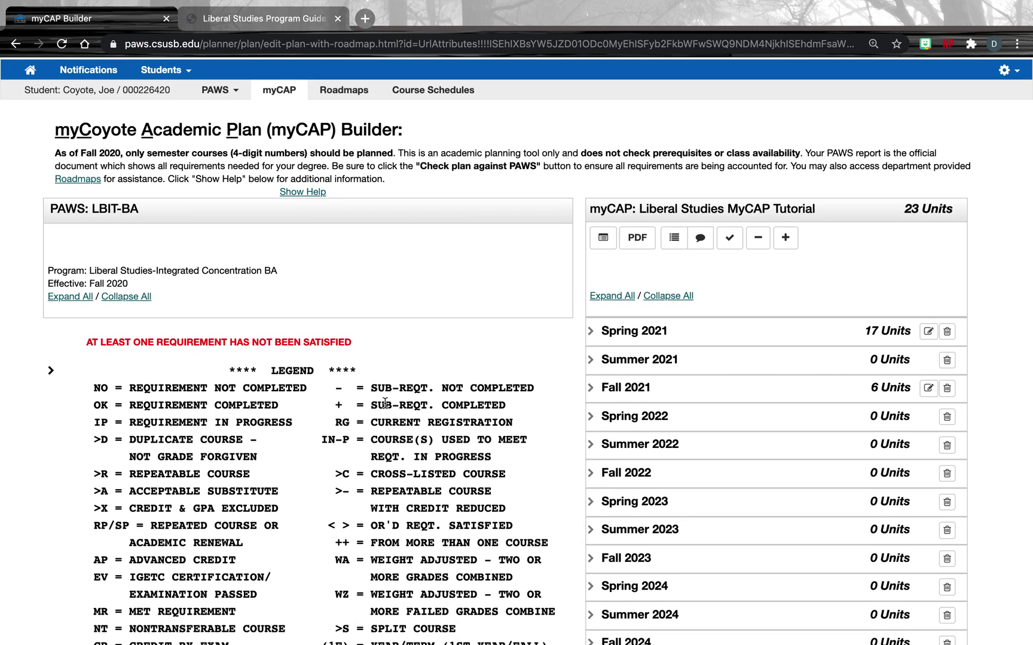
pyautogui.click(70, 297)
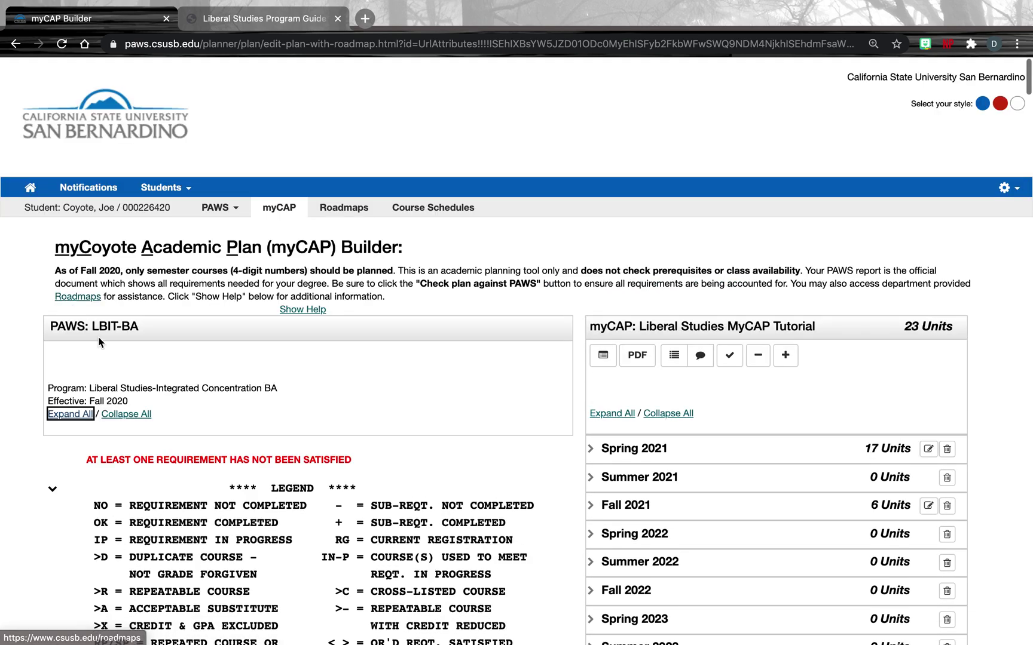
# Find the Oral Communication requirement in Group A and highlight the SP21 term of the planned COMM1006
pyautogui.scroll(-10, 153, 356)
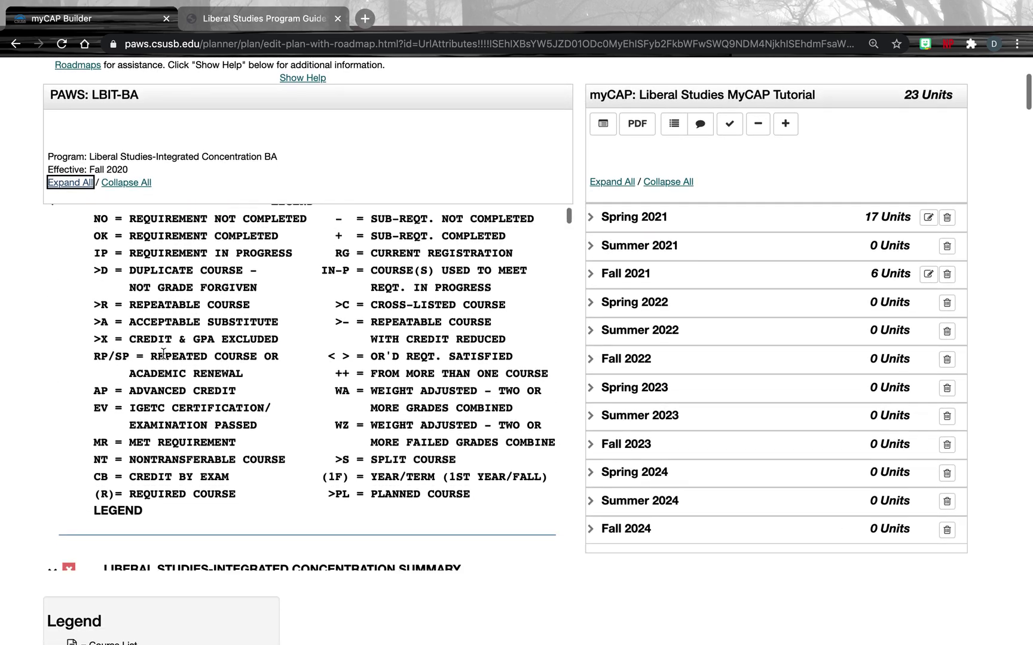
pyautogui.scroll(-8, 163, 354)
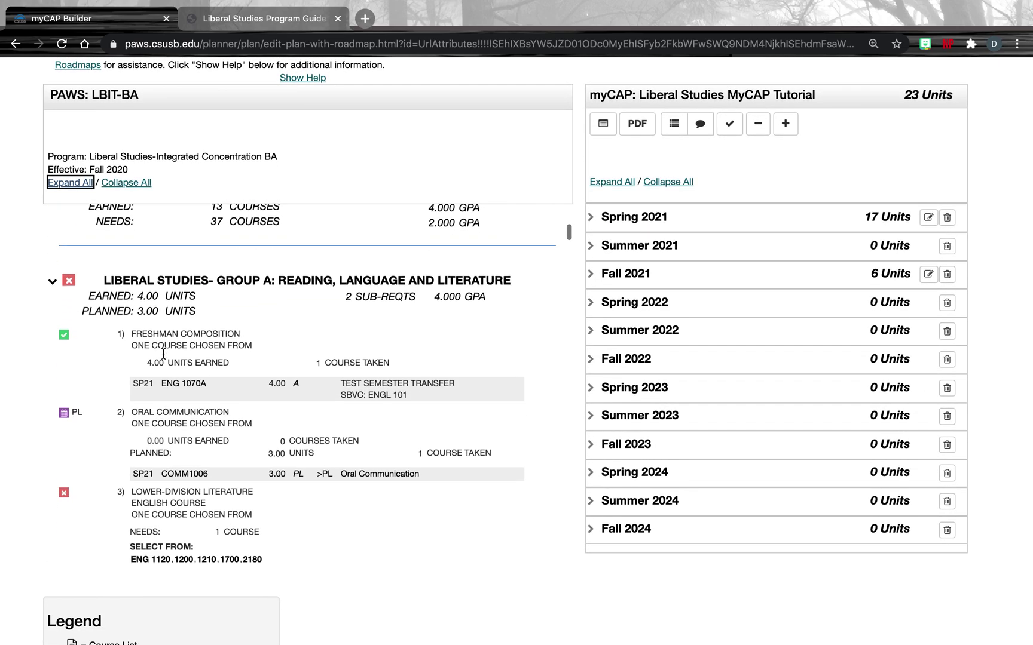
pyautogui.scroll(-2, 163, 354)
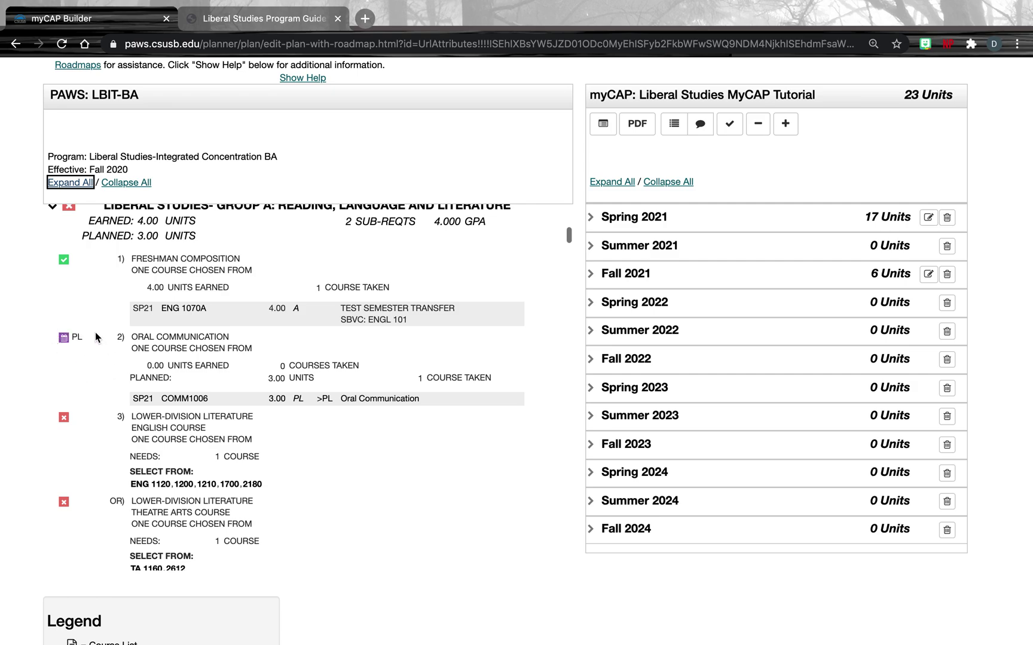
pyautogui.moveTo(133, 398); pyautogui.dragTo(155, 402)
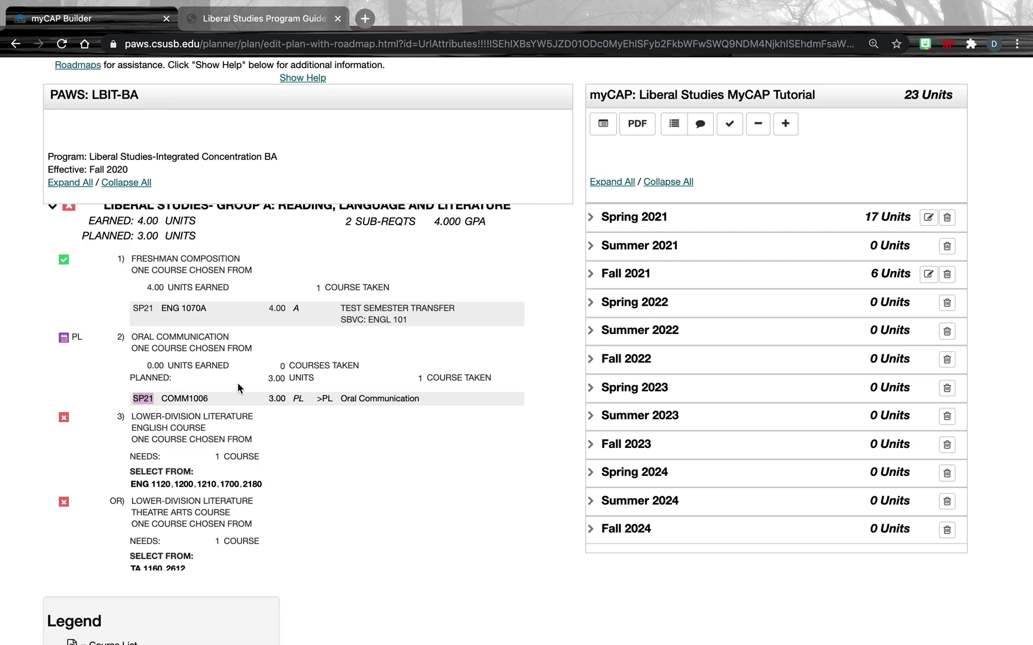
# Examine the remaining literature requirements and the History and Social Science group for planned, completed and still-needed courses
pyautogui.scroll(-3, 238, 389)
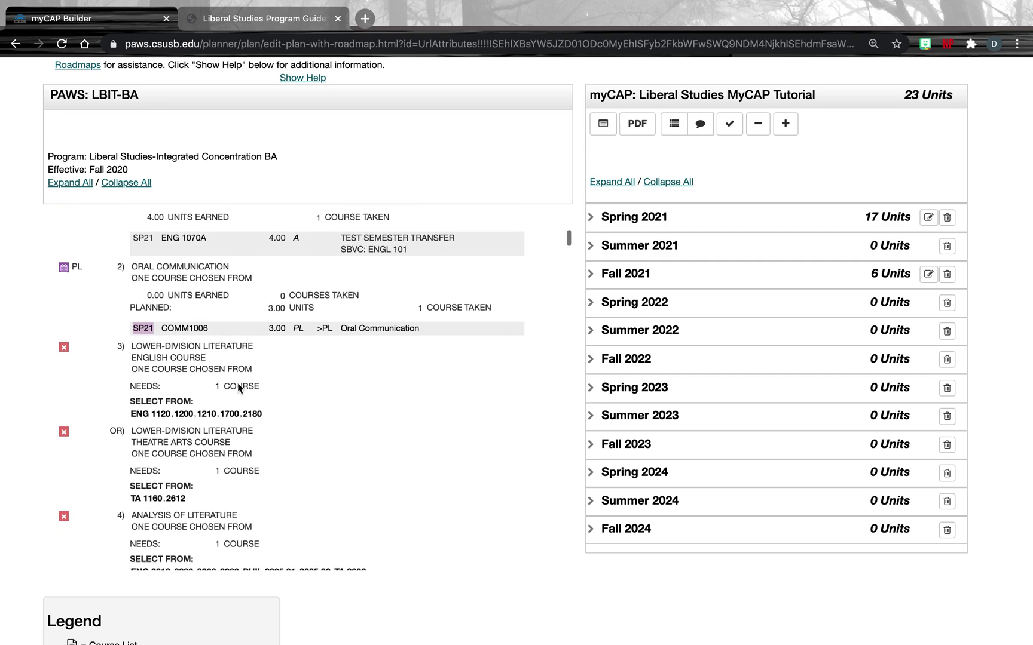
pyautogui.scroll(-2, 238, 388)
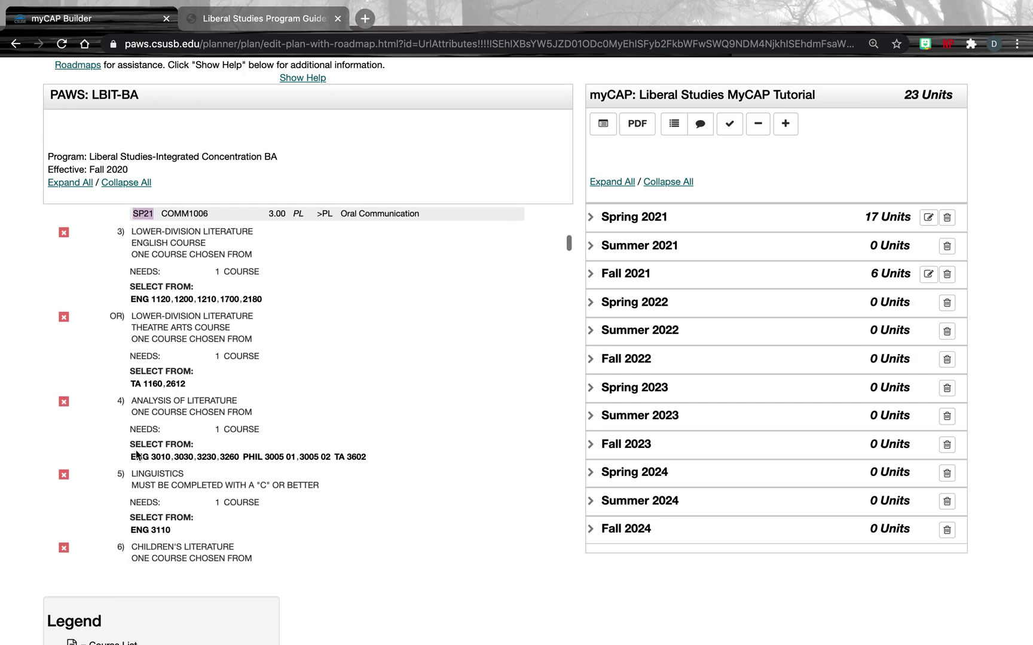
pyautogui.scroll(-5, 136, 504)
pyautogui.scroll(-6, 136, 506)
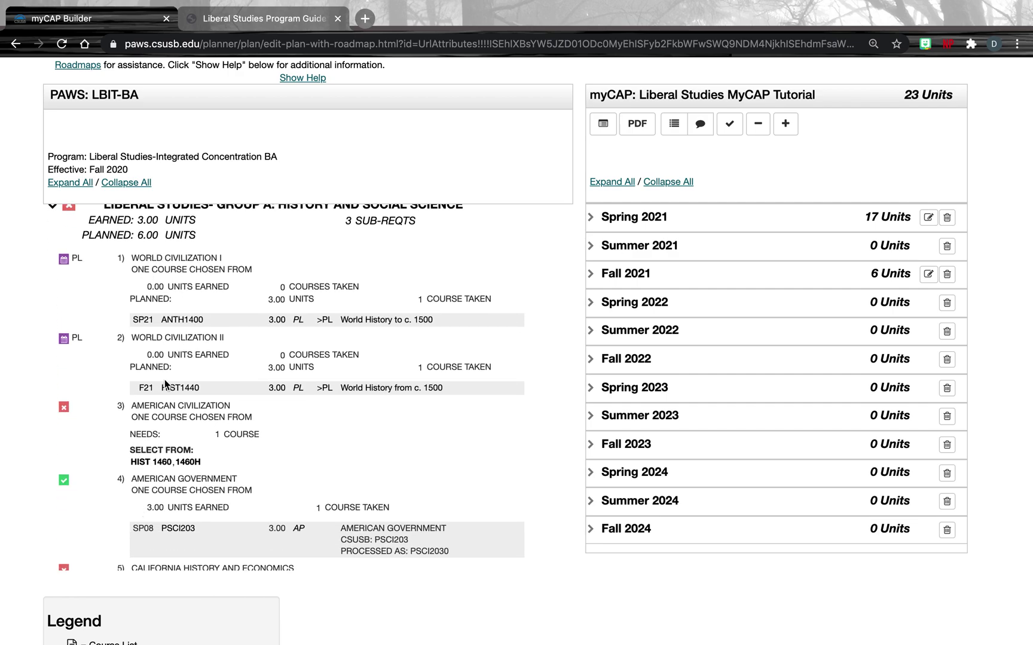
pyautogui.scroll(3, 166, 385)
pyautogui.scroll(-2, 166, 384)
pyautogui.scroll(-4, 164, 379)
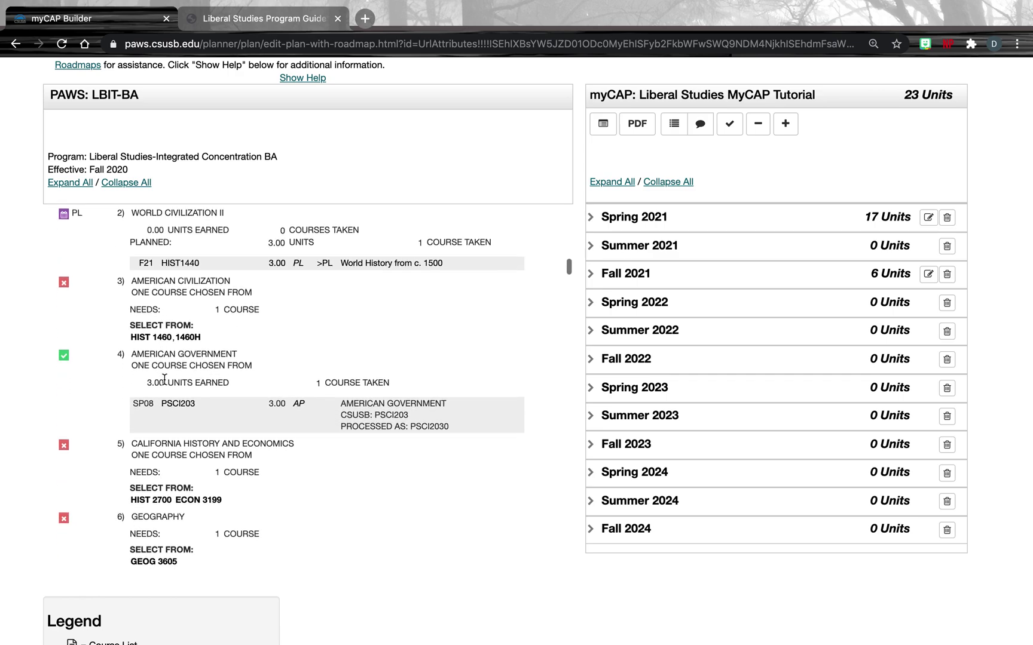
pyautogui.scroll(-4, 164, 379)
pyautogui.scroll(10, 165, 379)
pyautogui.scroll(-10, 164, 379)
pyautogui.scroll(6, 165, 379)
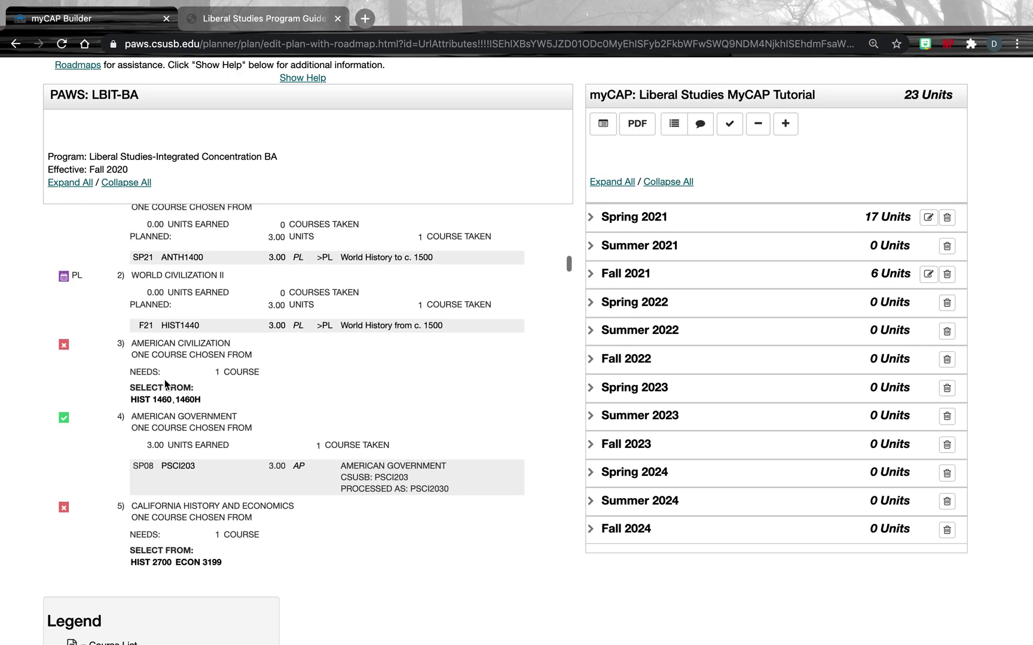
pyautogui.scroll(-6, 164, 379)
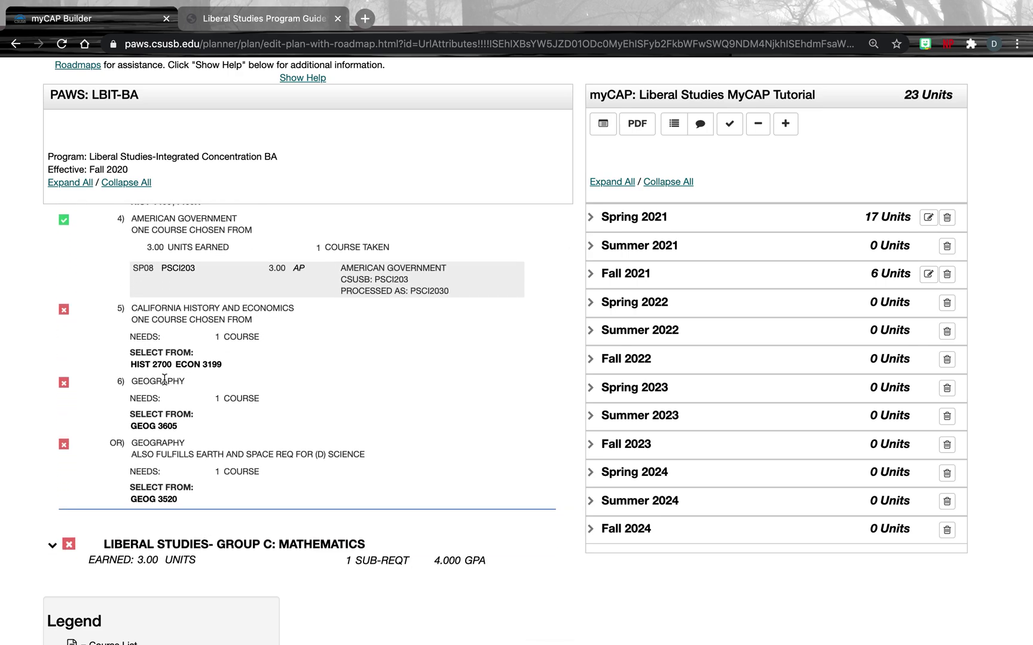
# Examine the PAWS requirements from Group D: Science through the Integrated Concentration and Writing Intensive Designation sections
pyautogui.scroll(-15, 164, 380)
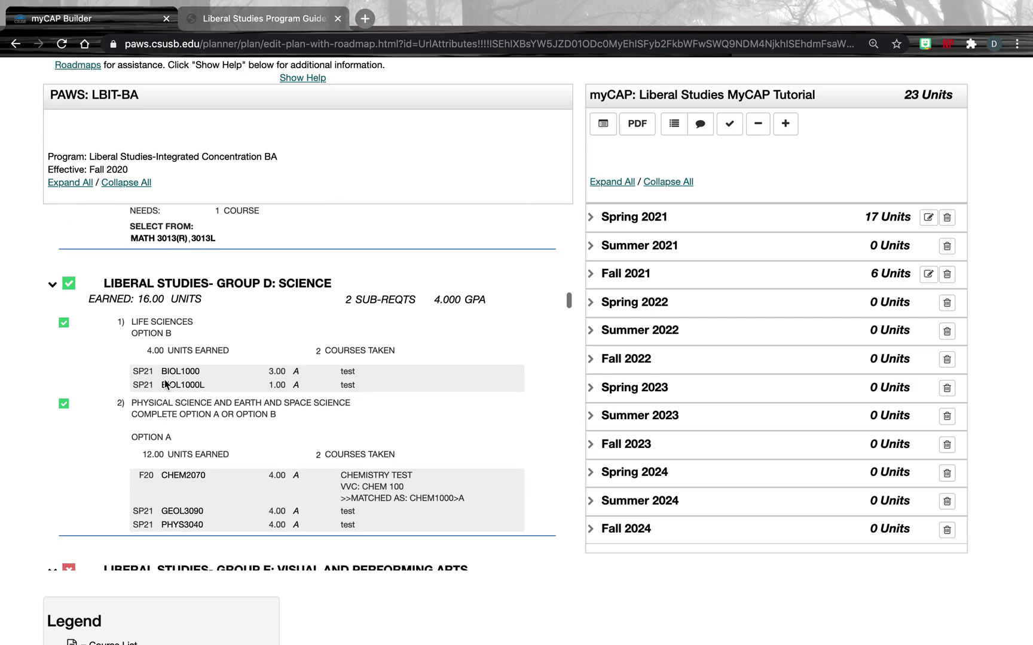
pyautogui.scroll(-20, 165, 382)
pyautogui.scroll(-10, 164, 379)
pyautogui.scroll(-5, 164, 380)
pyautogui.scroll(-3, 165, 379)
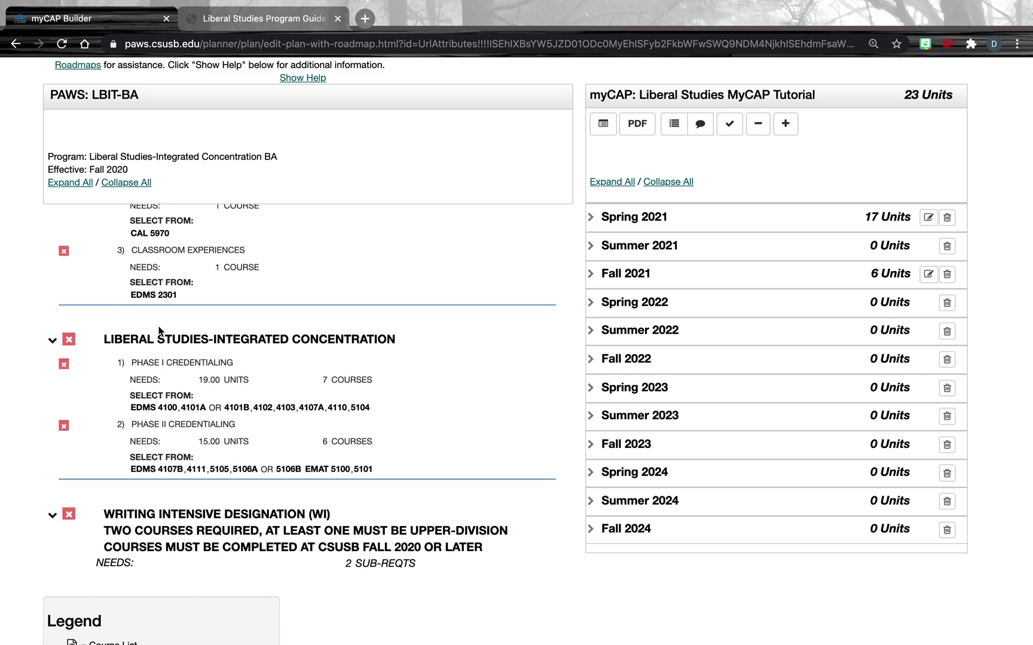
pyautogui.scroll(-10, 143, 375)
pyautogui.scroll(-20, 143, 375)
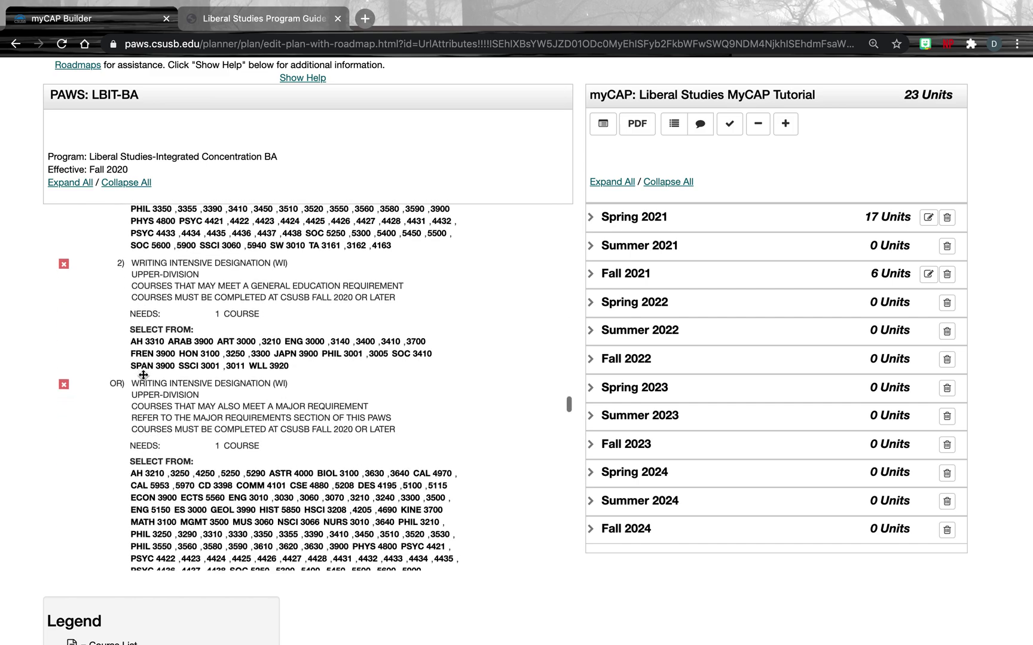
# Find the Global Perspectives Designation requirement in PAWS and highlight the F20 term and HSCI3051 course
pyautogui.scroll(-1, 142, 375)
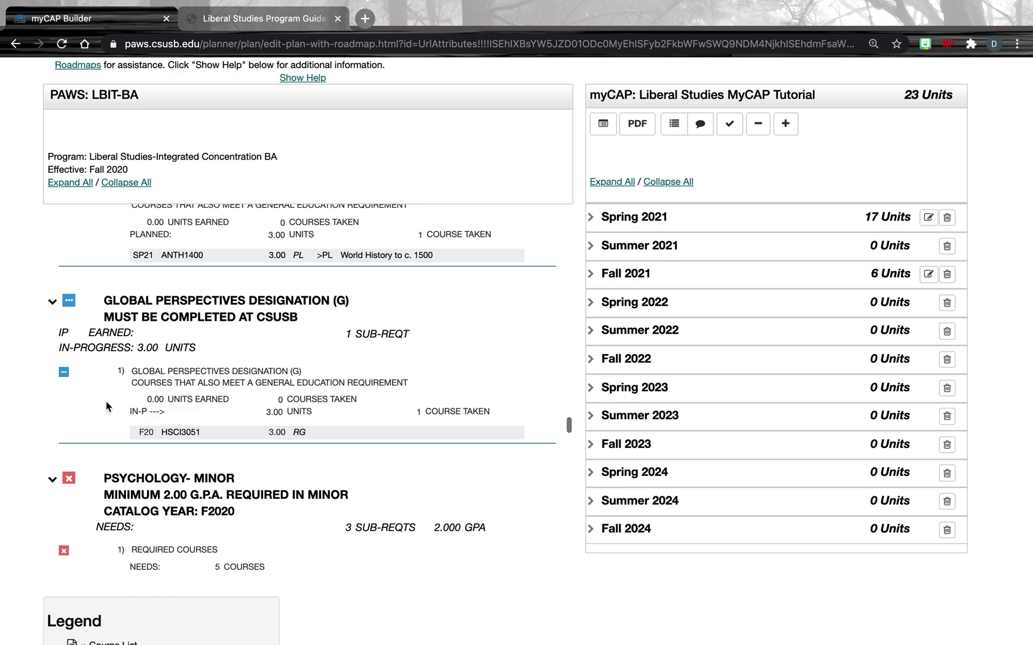
pyautogui.moveTo(130, 412); pyautogui.dragTo(156, 434)
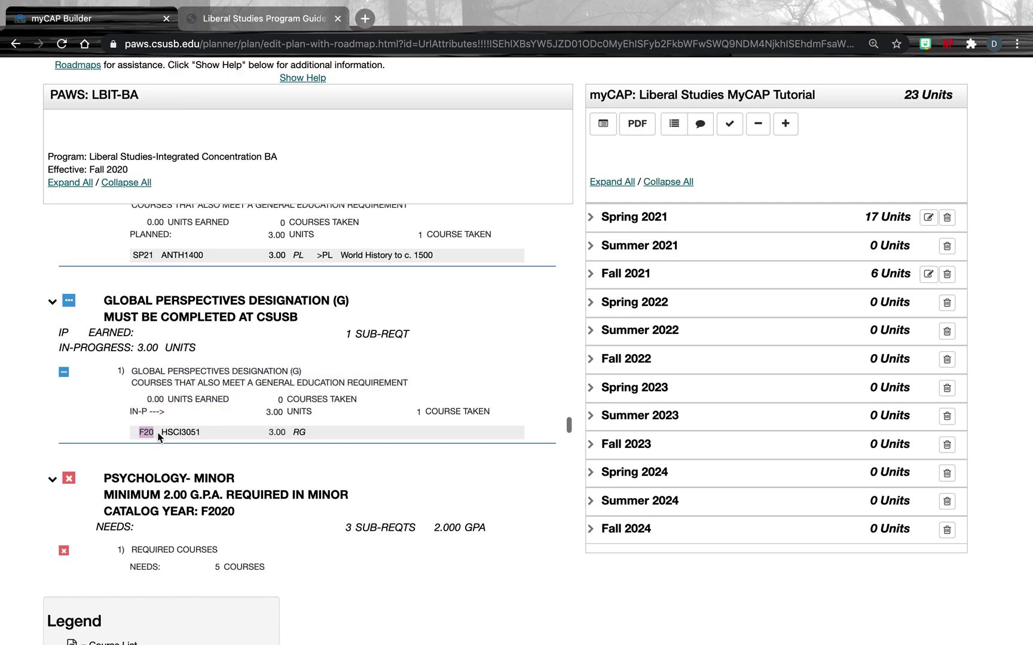
pyautogui.doubleClick(198, 433)
# Collapse all requirement sections of the PAWS report
pyautogui.scroll(15, 203, 346)
pyautogui.scroll(15, 203, 347)
pyautogui.scroll(1, 203, 346)
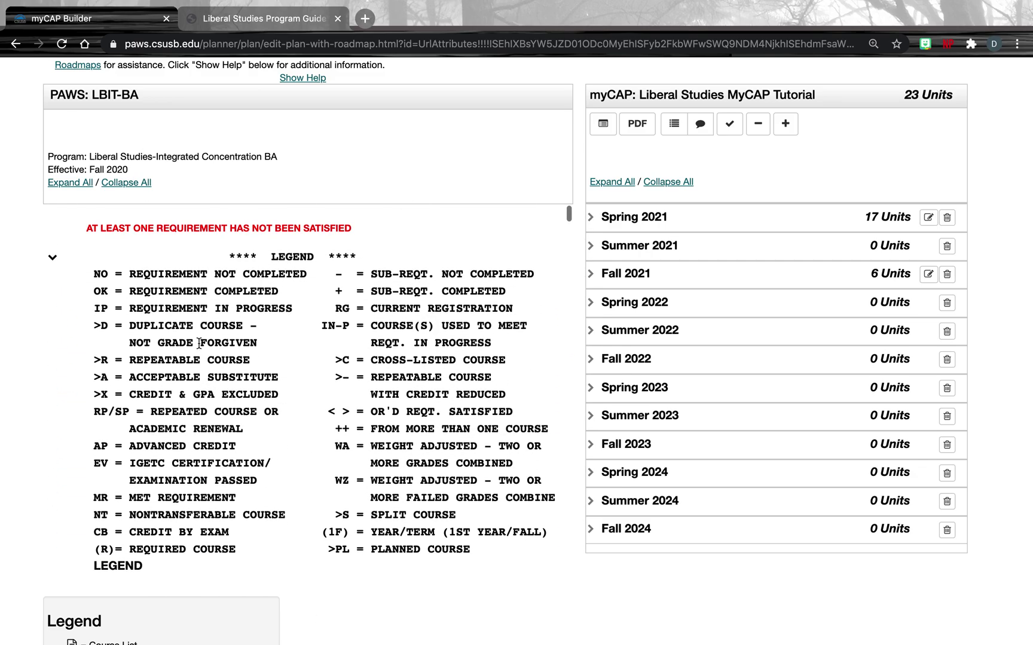
pyautogui.click(112, 186)
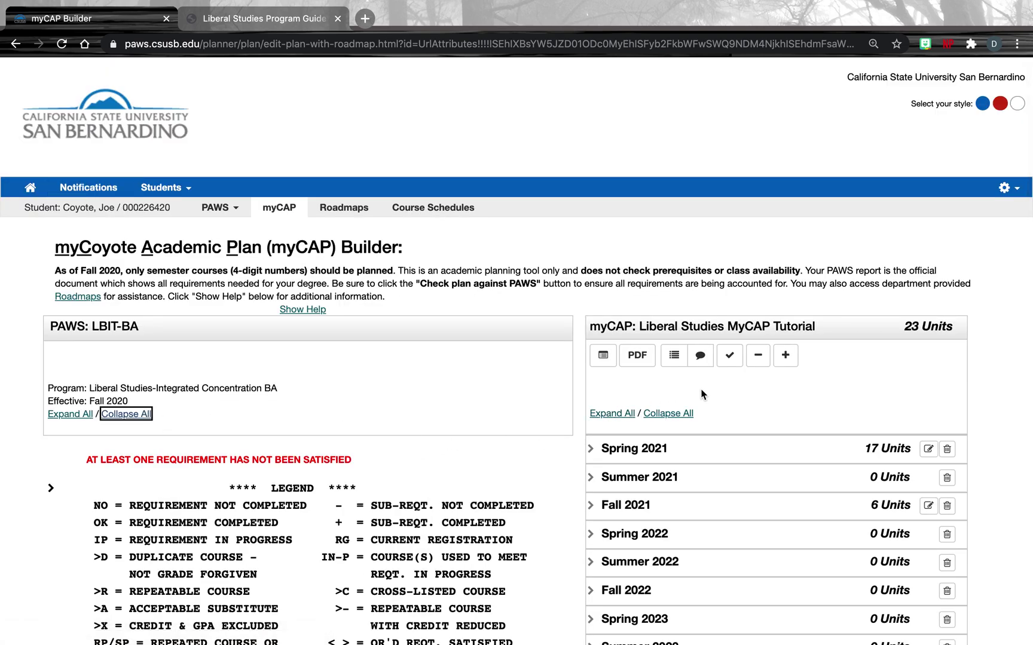
# Generate a PDF of the Liberal Studies MyCAP Tutorial plan and open it for viewing
pyautogui.scroll(-2, 677, 263)
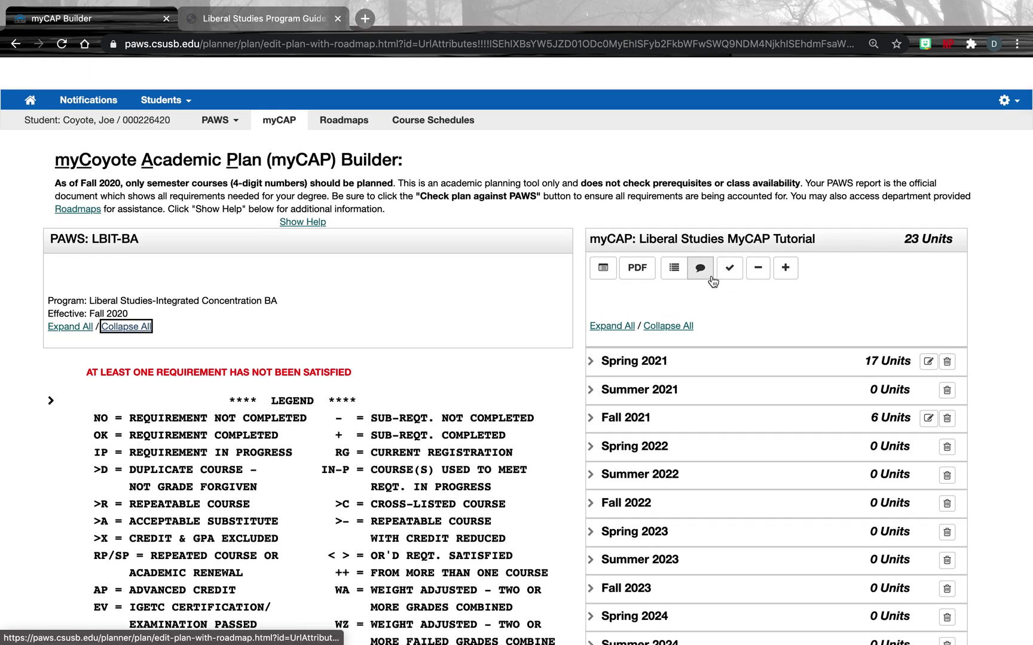
pyautogui.click(642, 275)
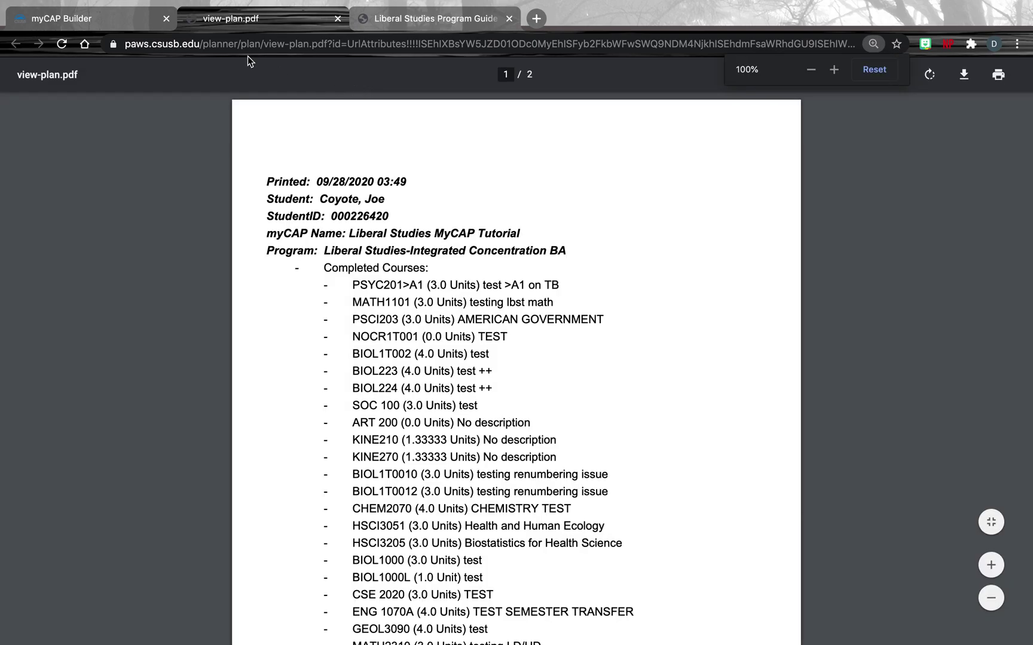
pyautogui.click(140, 19)
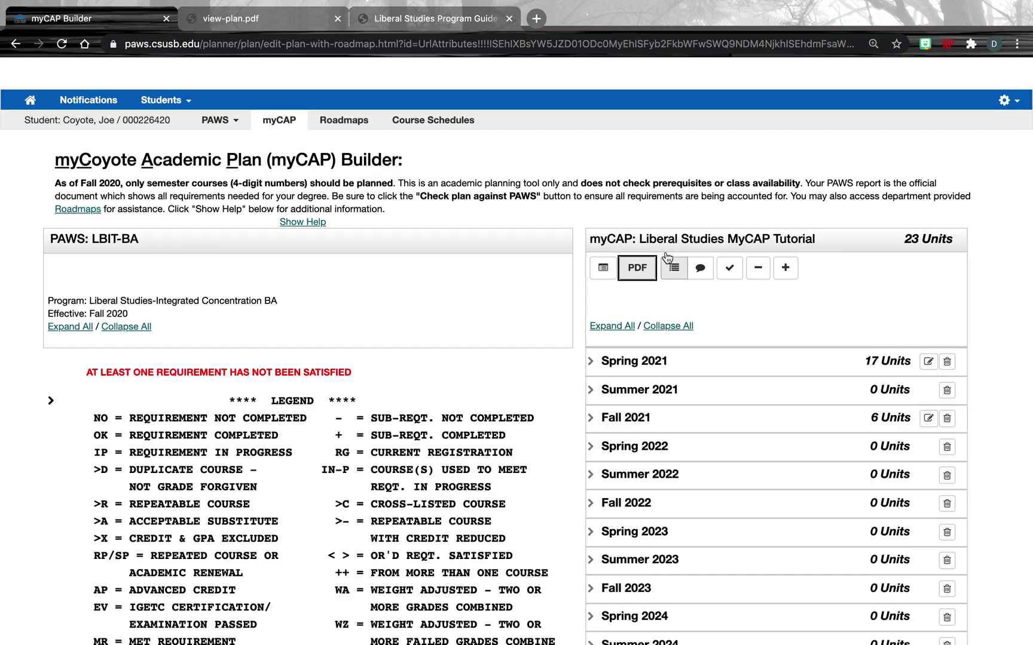
pyautogui.click(308, 23)
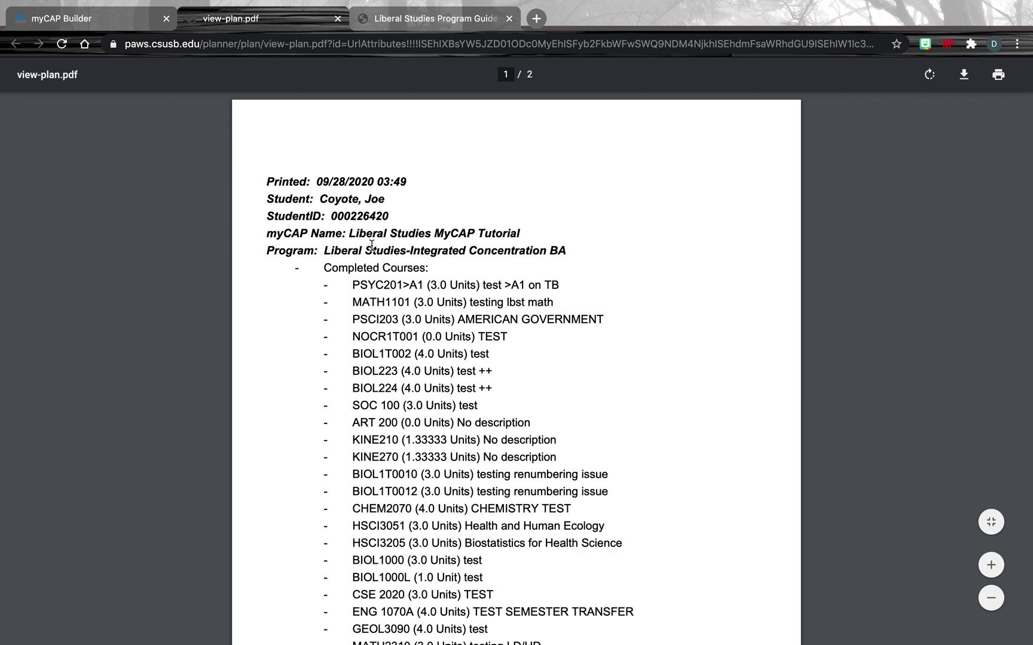
# Highlight the myCAP name, the program and the list of completed courses in the plan PDF
pyautogui.scroll(-3, 387, 251)
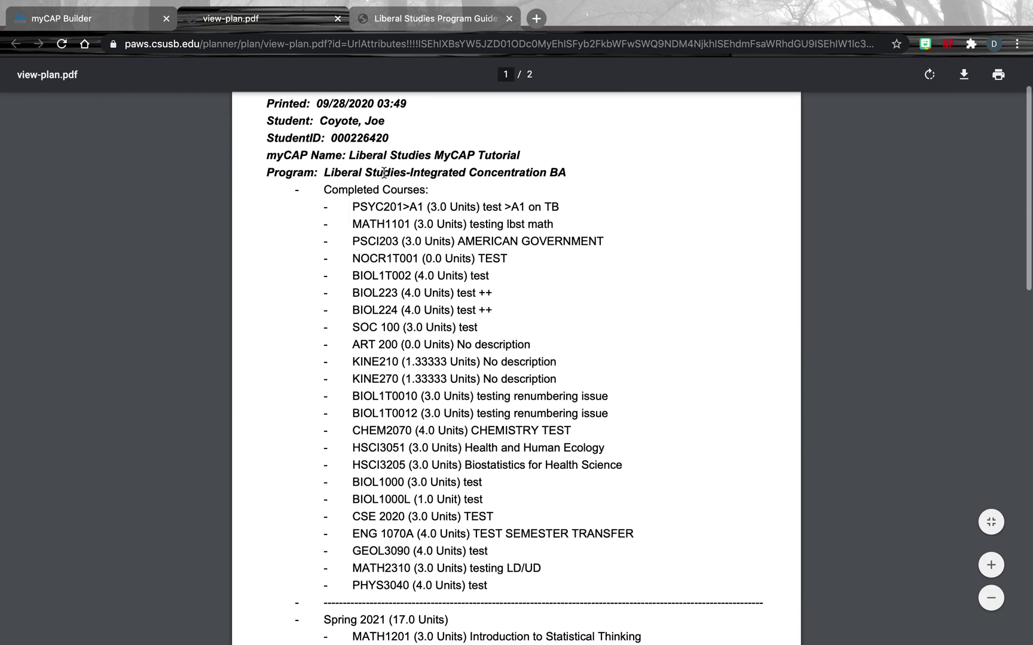
pyautogui.moveTo(304, 156); pyautogui.dragTo(530, 158)
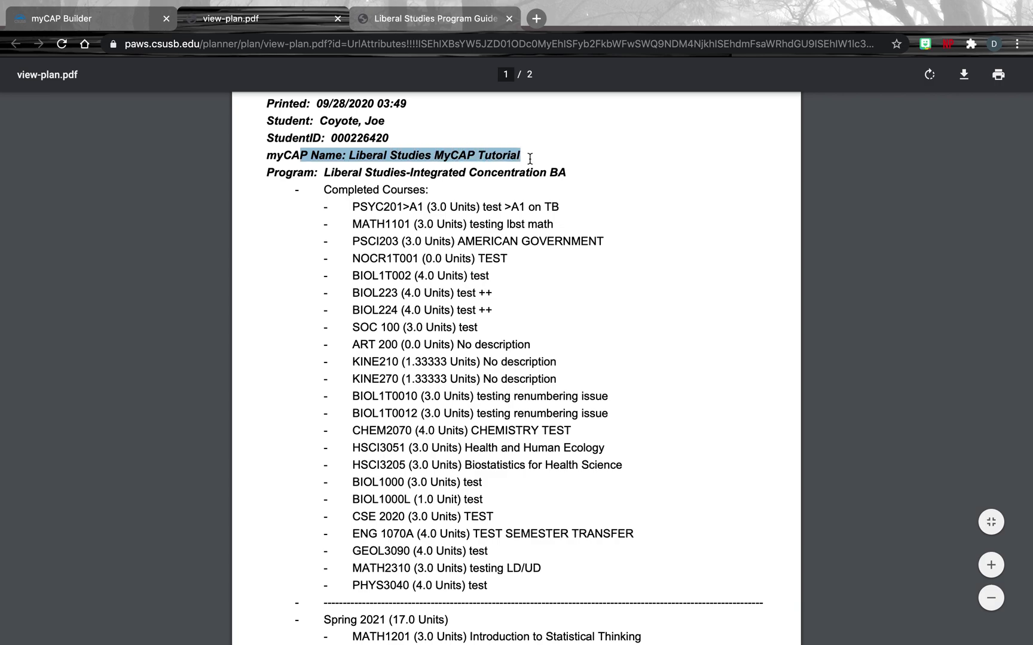
pyautogui.moveTo(292, 172); pyautogui.dragTo(582, 174)
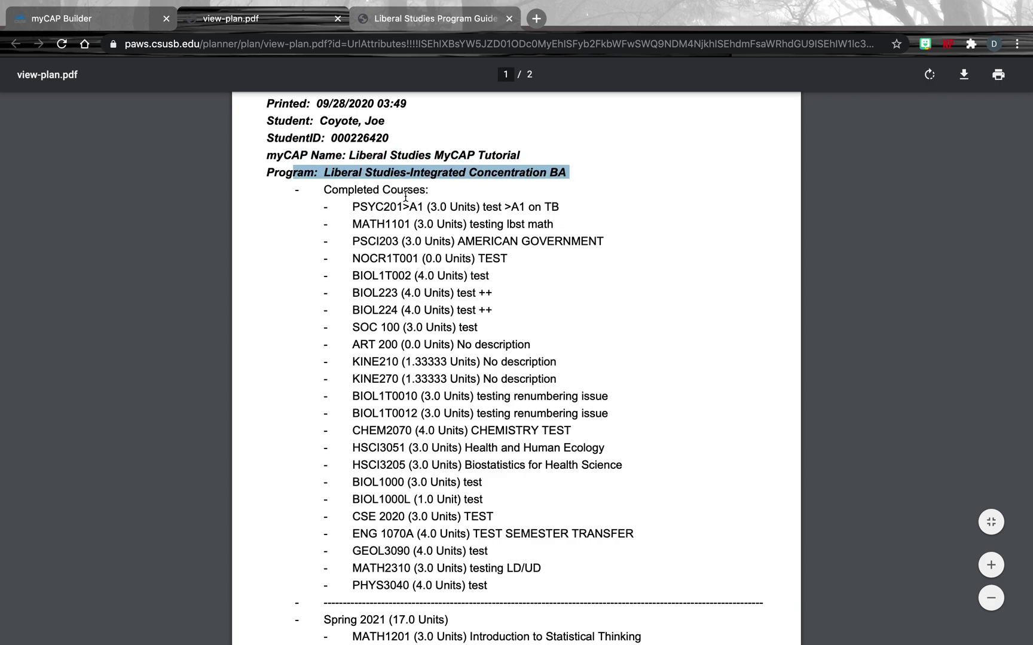
pyautogui.scroll(-3, 388, 230)
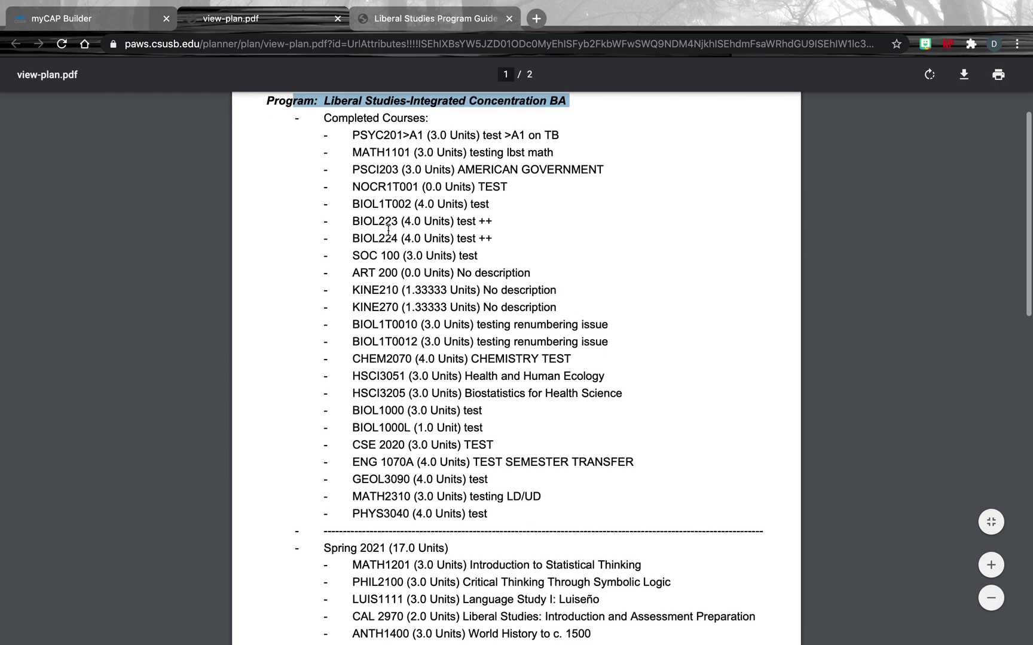
pyautogui.moveTo(323, 115); pyautogui.dragTo(489, 516)
# Consult the first page of the Liberal Studies Program Guide and return to the plan PDF
pyautogui.click(362, 12)
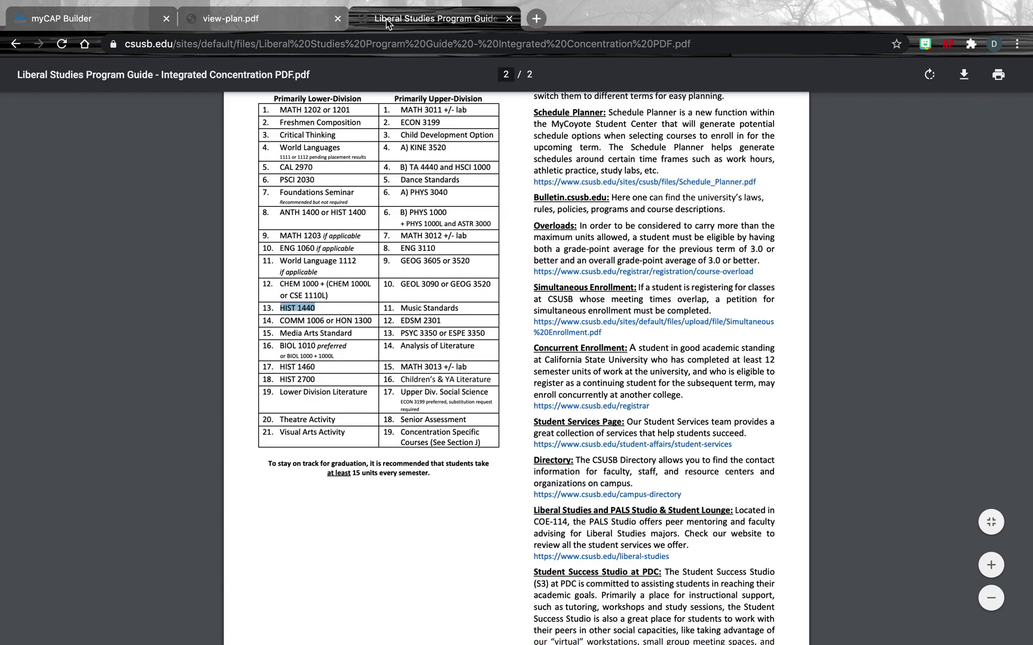
pyautogui.scroll(5, 303, 267)
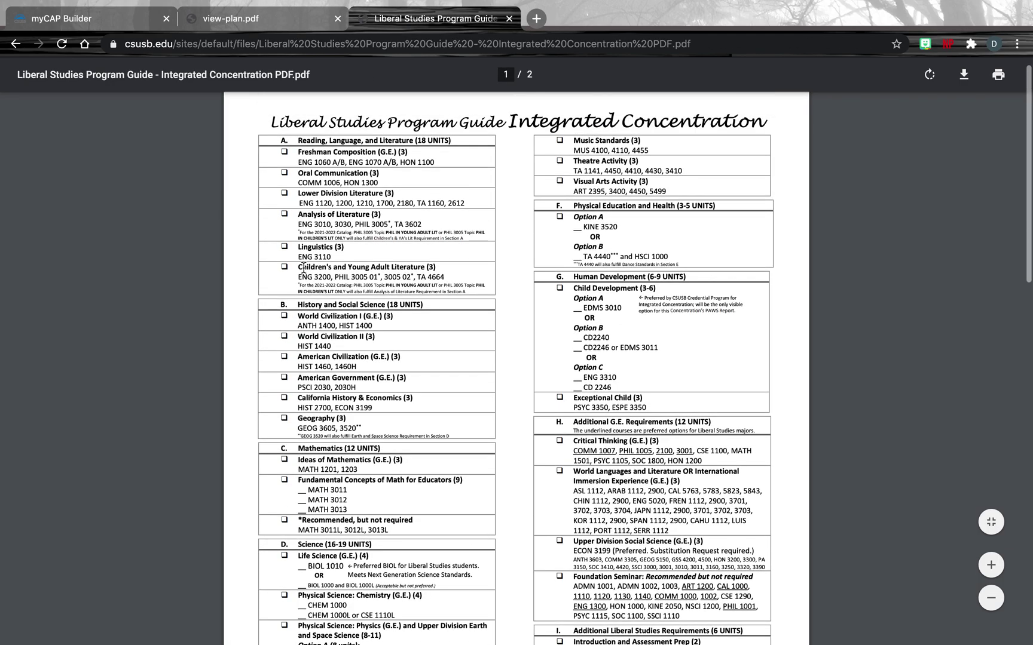
pyautogui.click(239, 18)
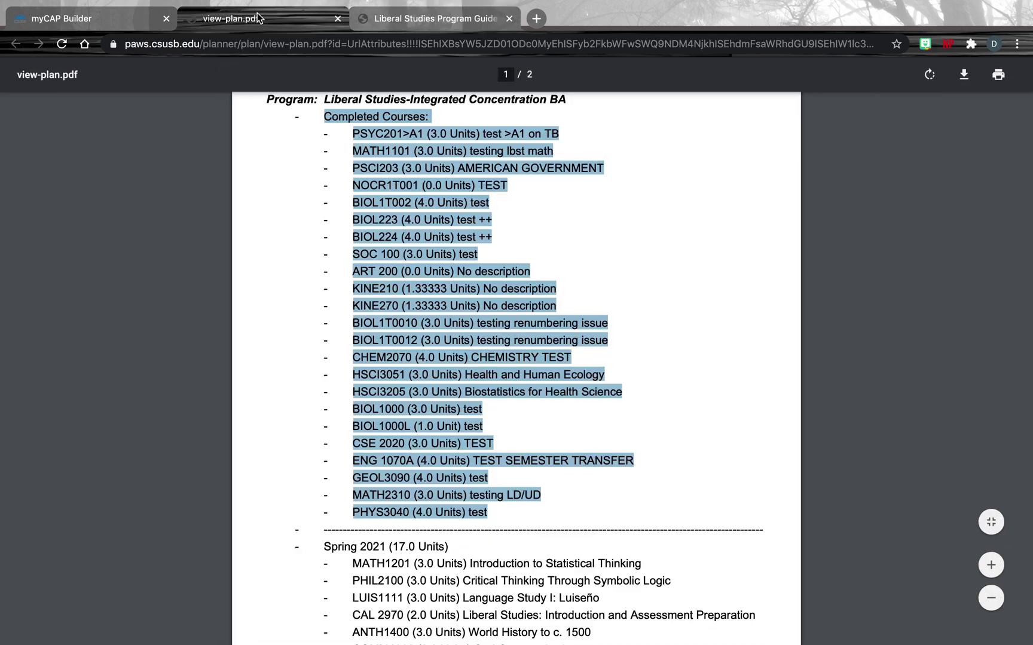
# Review the planned courses listed term by term in the plan PDF from Spring 2021 onward
pyautogui.scroll(-2, 338, 407)
pyautogui.scroll(-5, 337, 406)
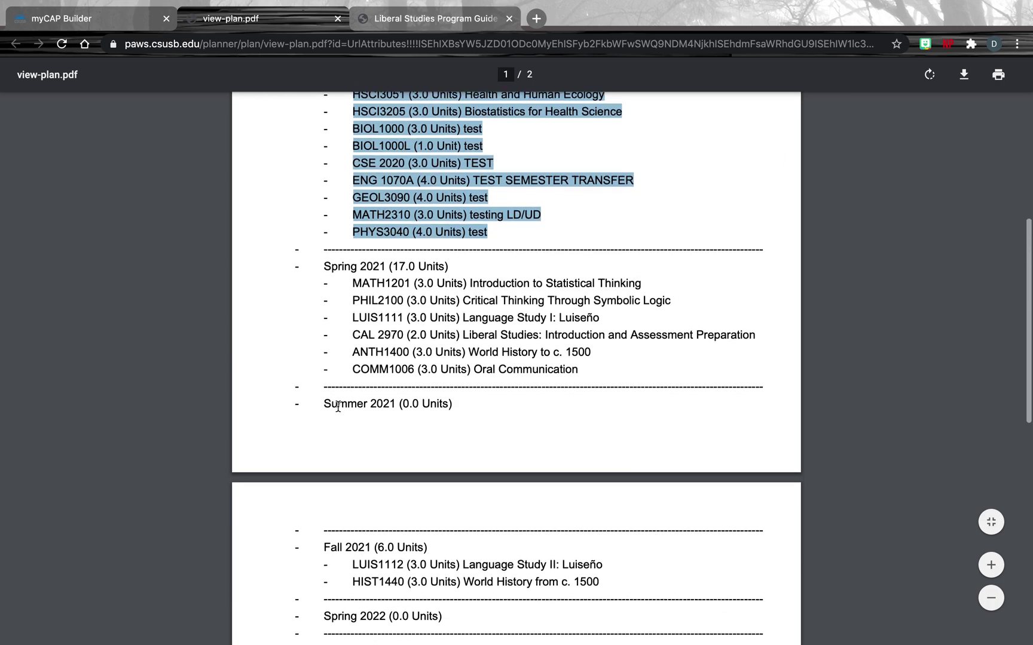
pyautogui.scroll(-1, 340, 404)
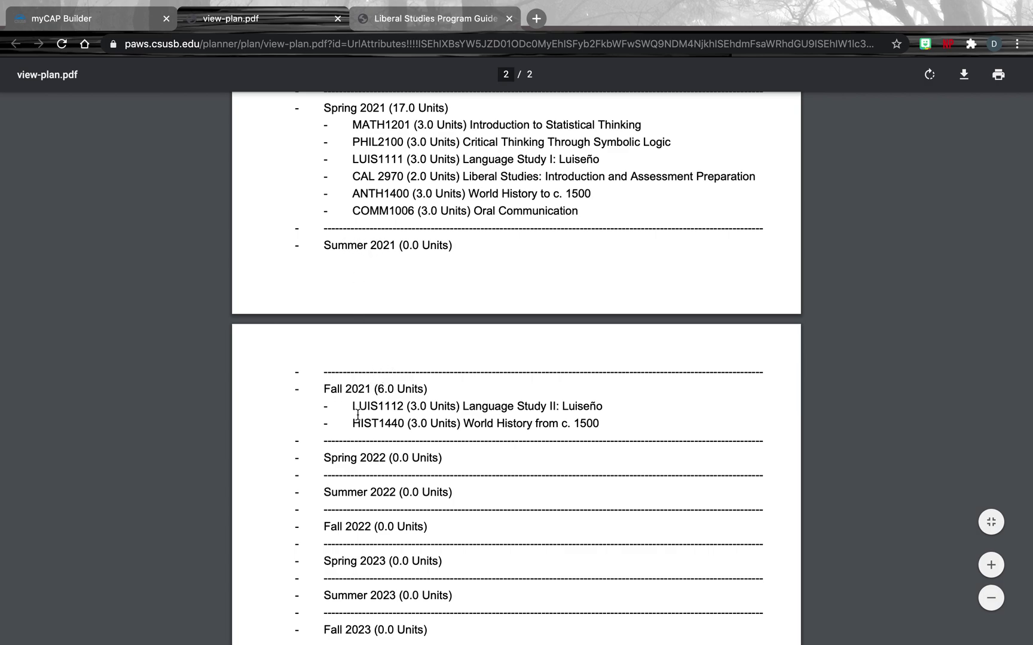
pyautogui.scroll(-4, 357, 414)
pyautogui.moveTo(358, 413); pyautogui.dragTo(342, 328)
pyautogui.click(310, 312)
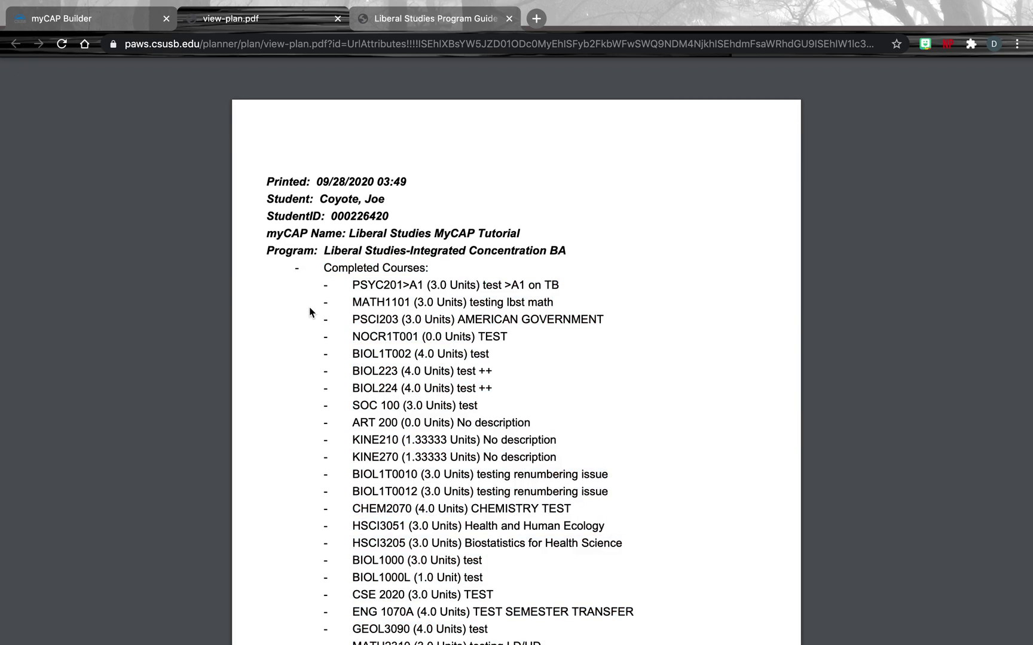
# Return to the myCAP Builder and expand the Spring 2021 and Fall 2021 terms
pyautogui.click(143, 27)
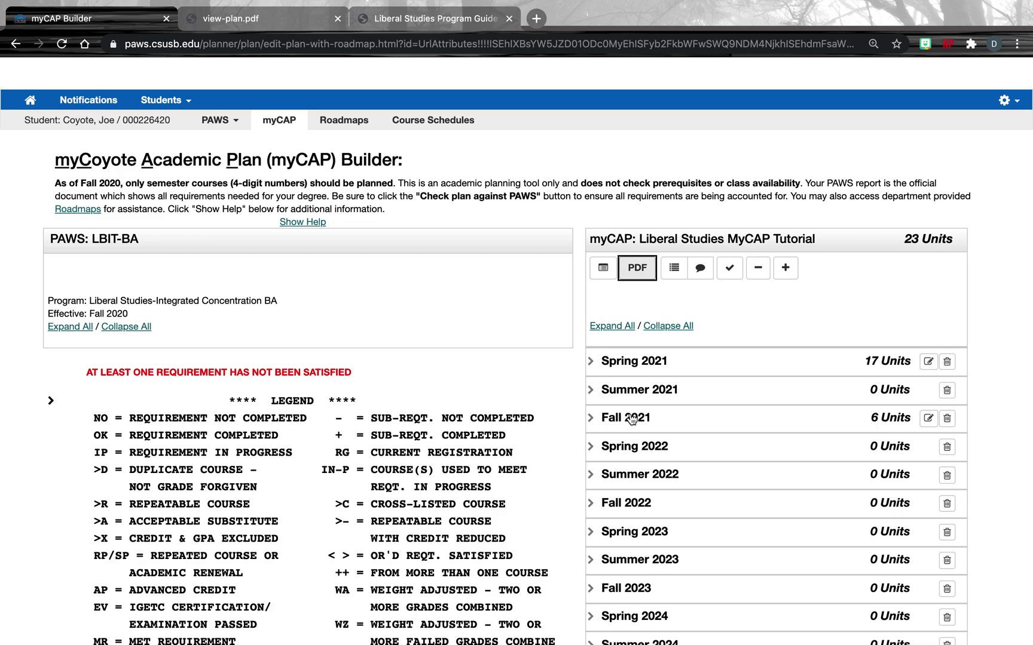
pyautogui.scroll(-3, 550, 391)
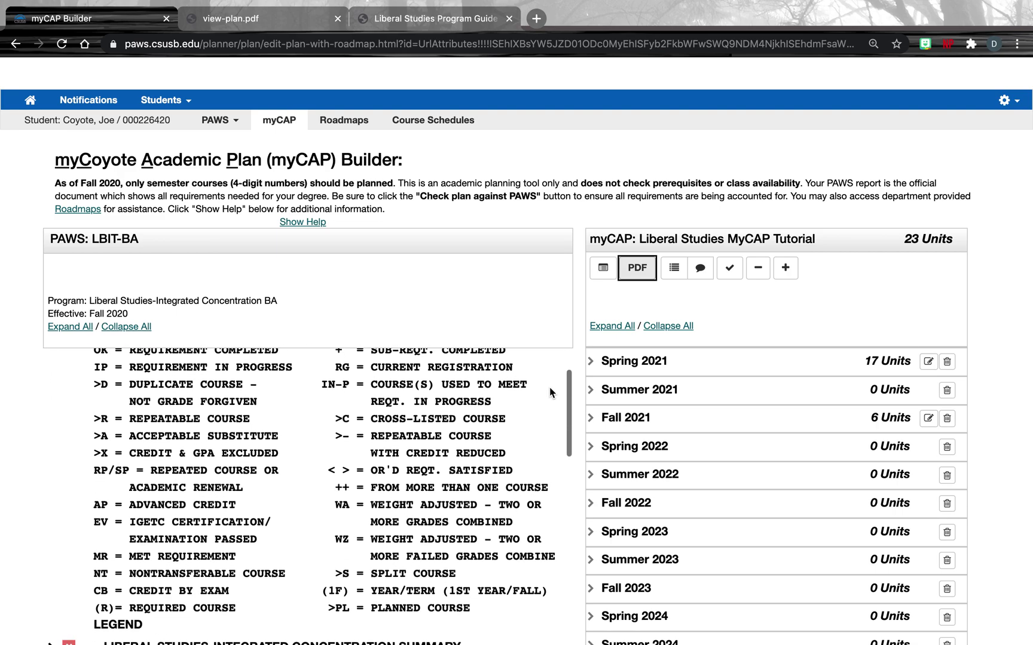
pyautogui.scroll(-3, 551, 307)
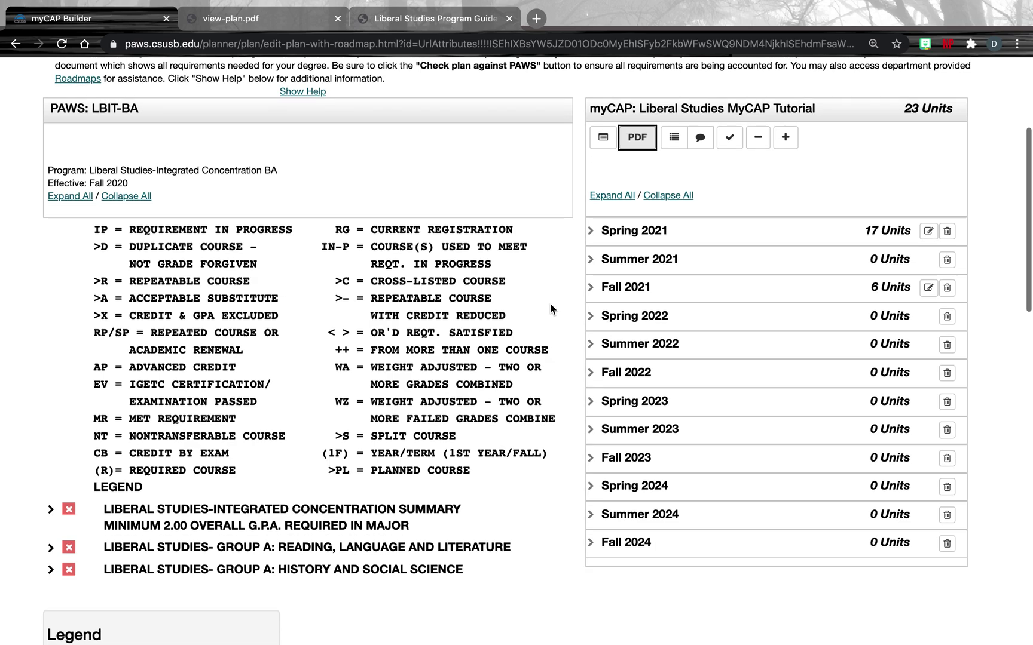
pyautogui.scroll(1, 508, 301)
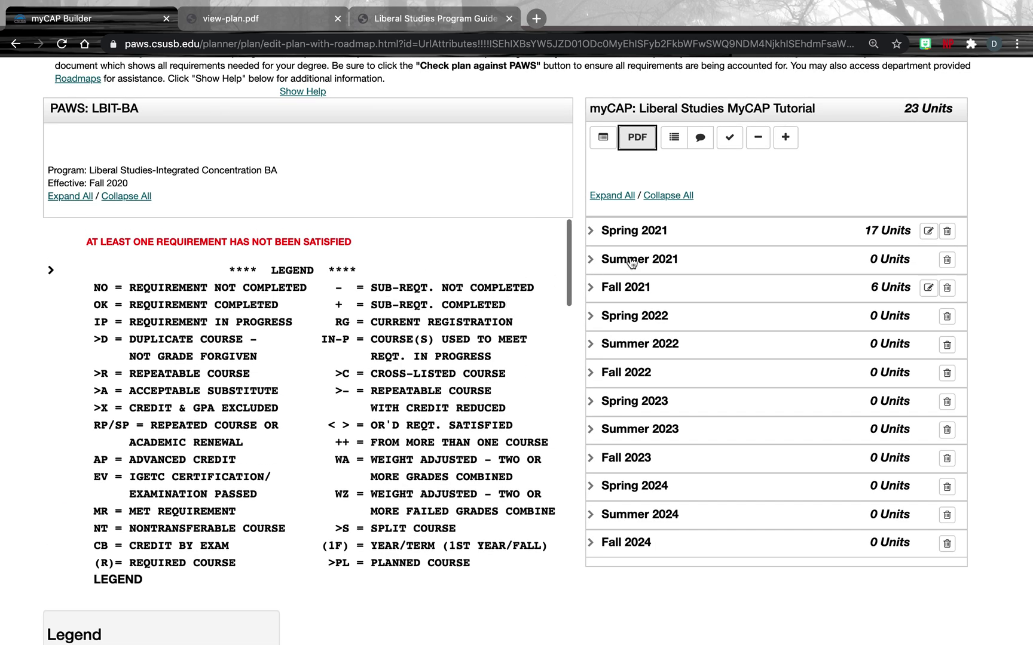
pyautogui.click(620, 235)
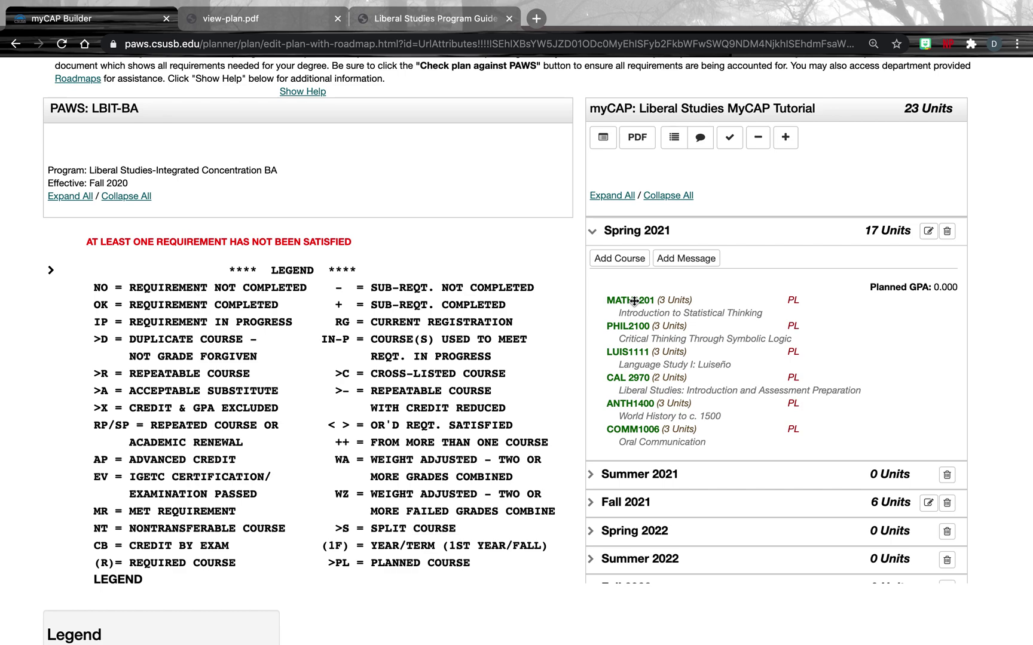
pyautogui.click(611, 509)
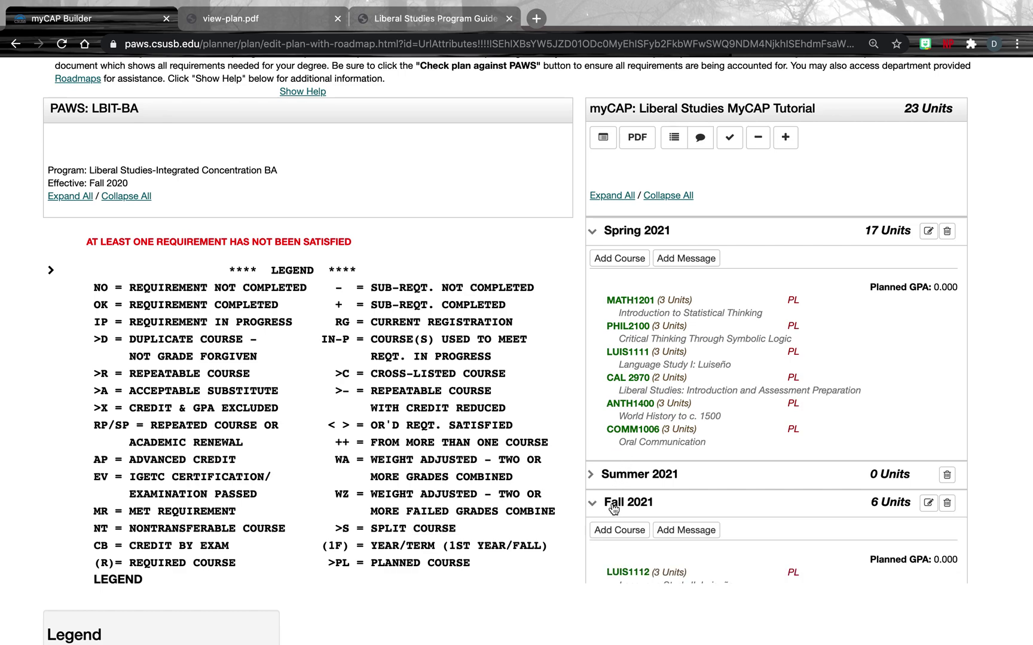
pyautogui.scroll(-3, 624, 358)
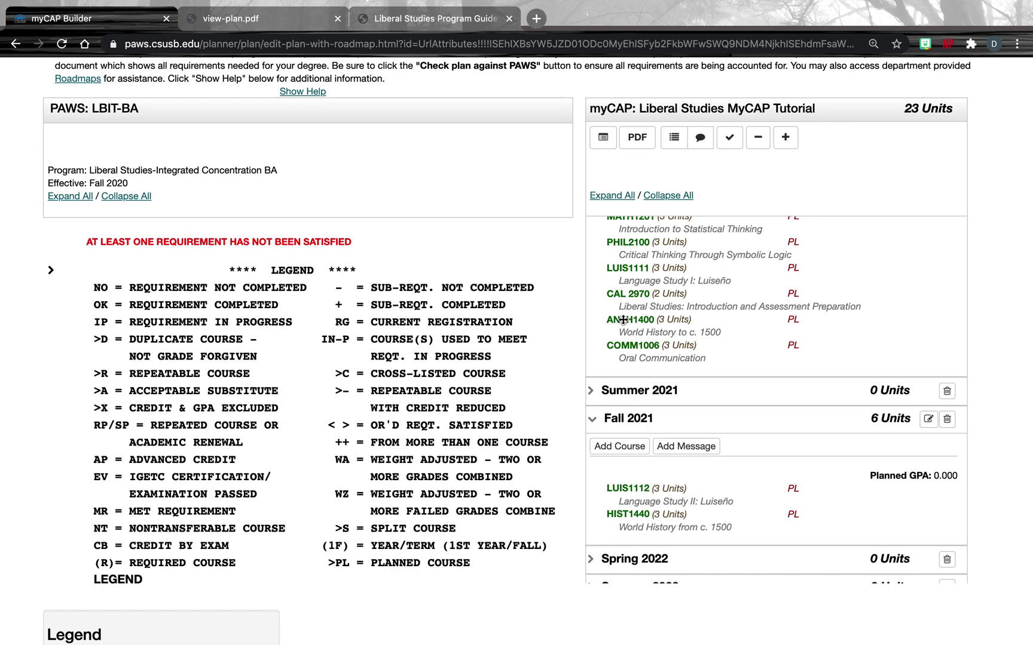
# Remove ANTH1400 from the Spring 2021 term and confirm the deletion
pyautogui.rightClick(624, 319)
pyautogui.press('Escape')
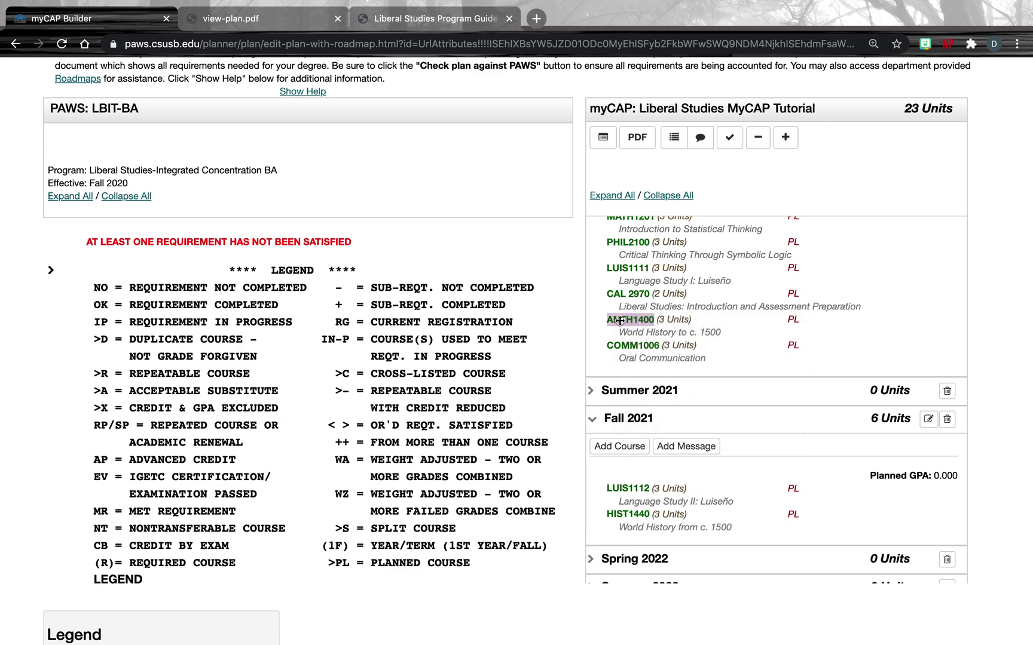
pyautogui.moveTo(620, 320); pyautogui.dragTo(928, 167)
pyautogui.click(551, 390)
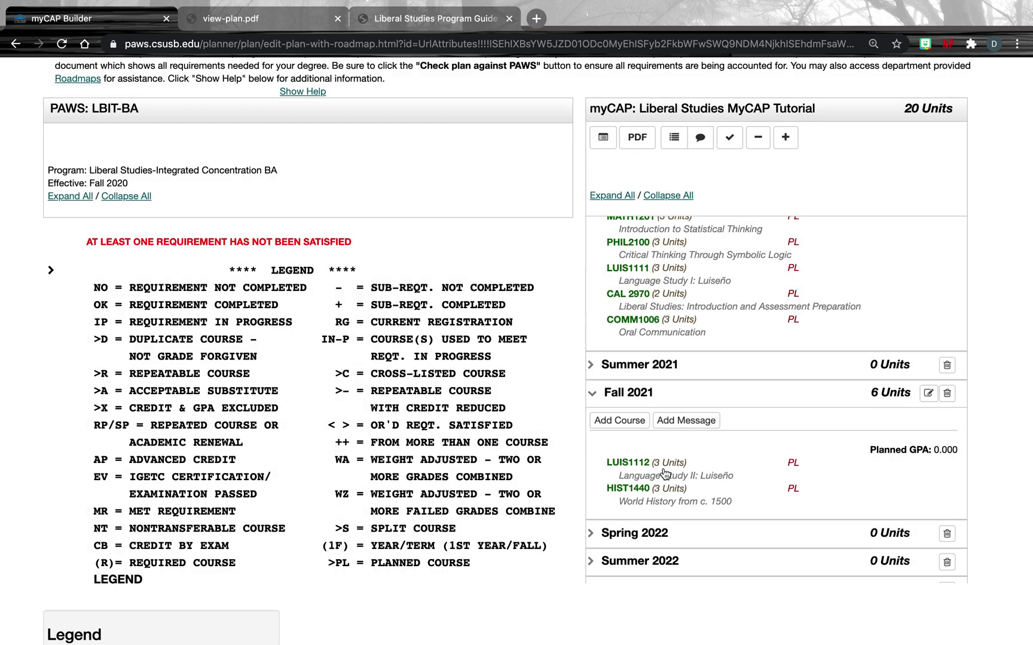
# Move COMM1006 and LUIS1111 from Spring 2021 to Summer 2021
pyautogui.moveTo(648, 322); pyautogui.dragTo(647, 368)
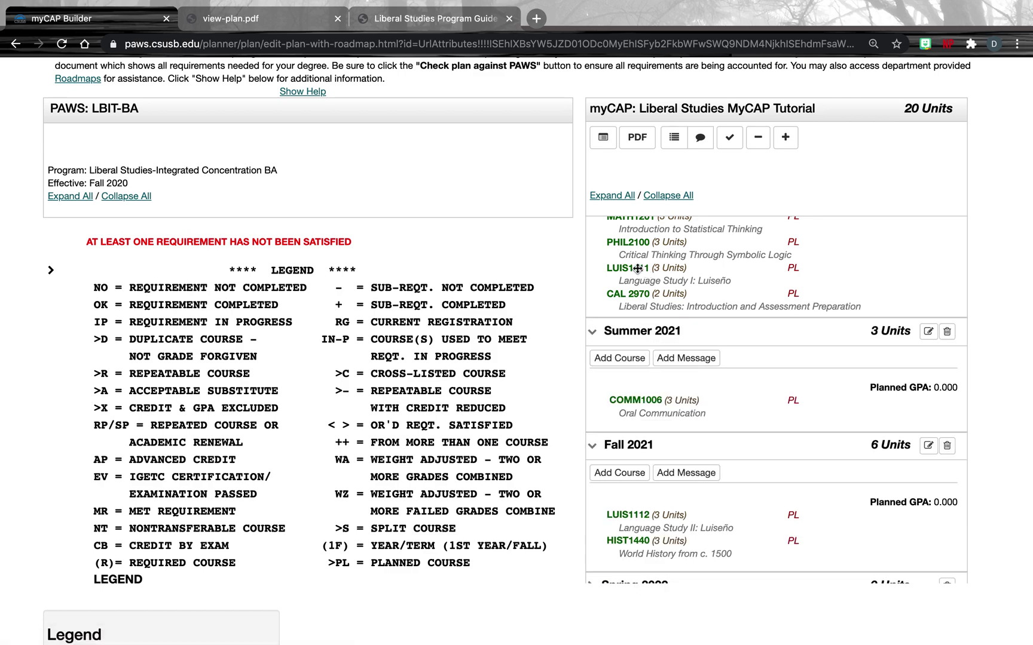
pyautogui.moveTo(637, 270); pyautogui.dragTo(639, 335)
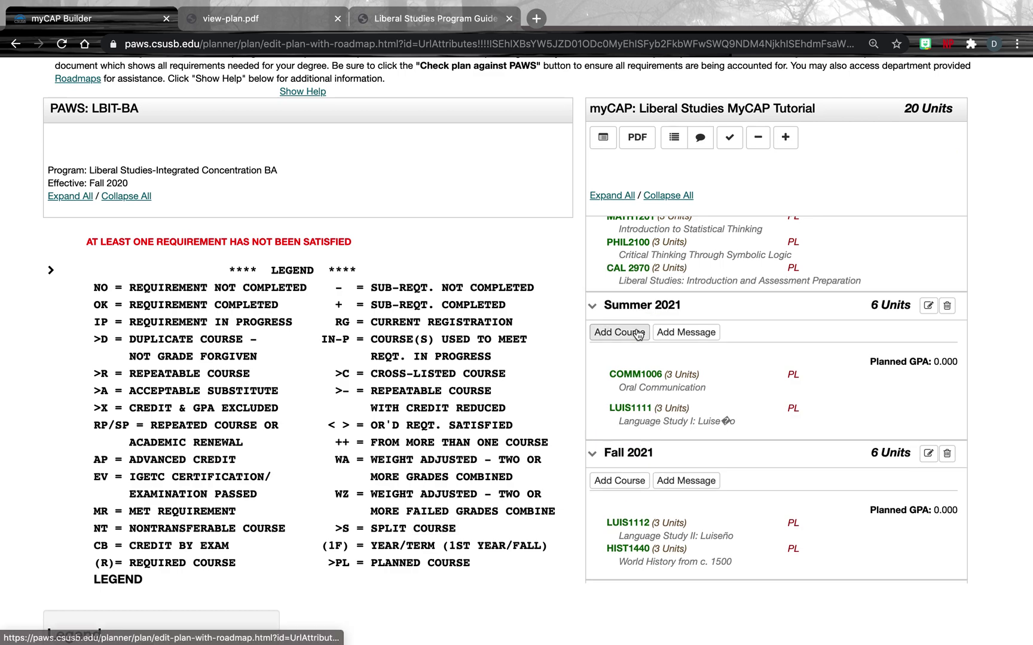
pyautogui.scroll(1, 730, 305)
pyautogui.scroll(2, 730, 304)
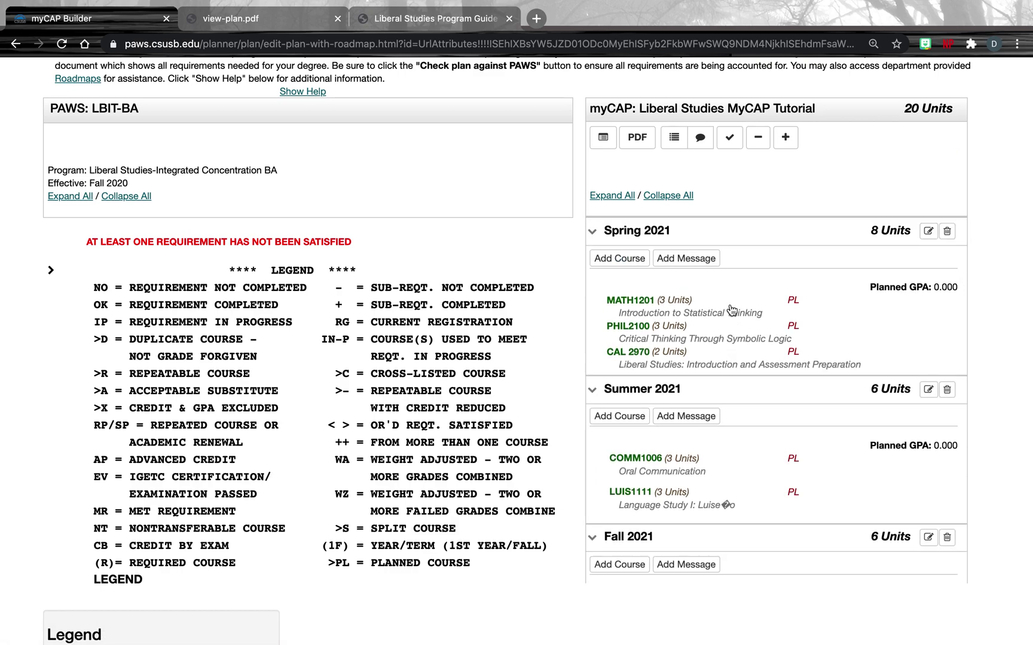
# Start deleting all courses from the plan and cancel the deletion
pyautogui.click(759, 140)
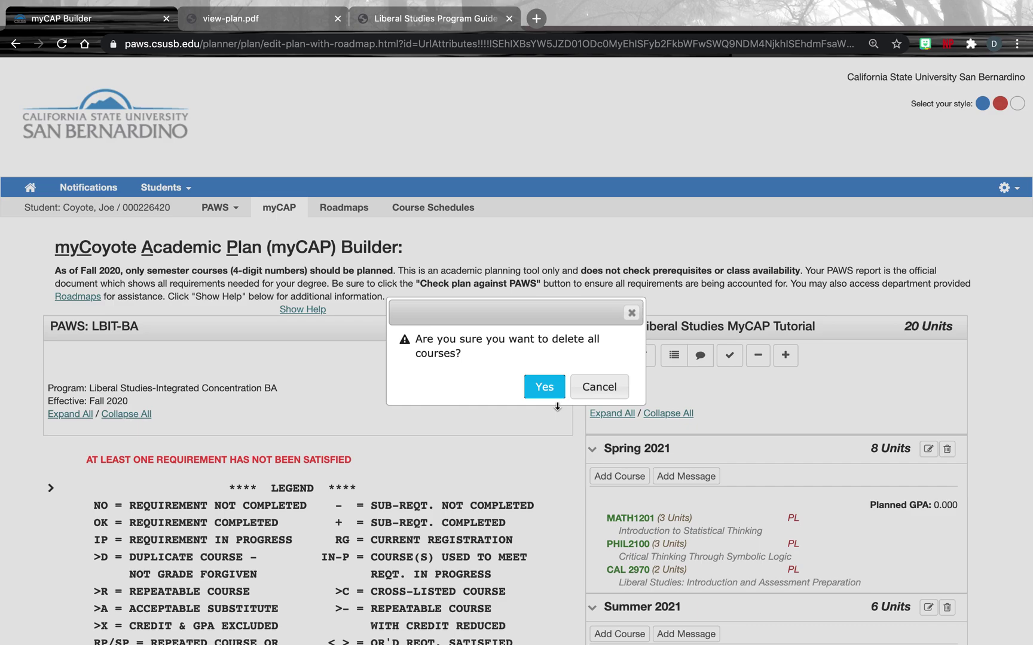
pyautogui.click(615, 392)
# Delete the Summer 2021 term together with all courses in it
pyautogui.scroll(-5, 726, 434)
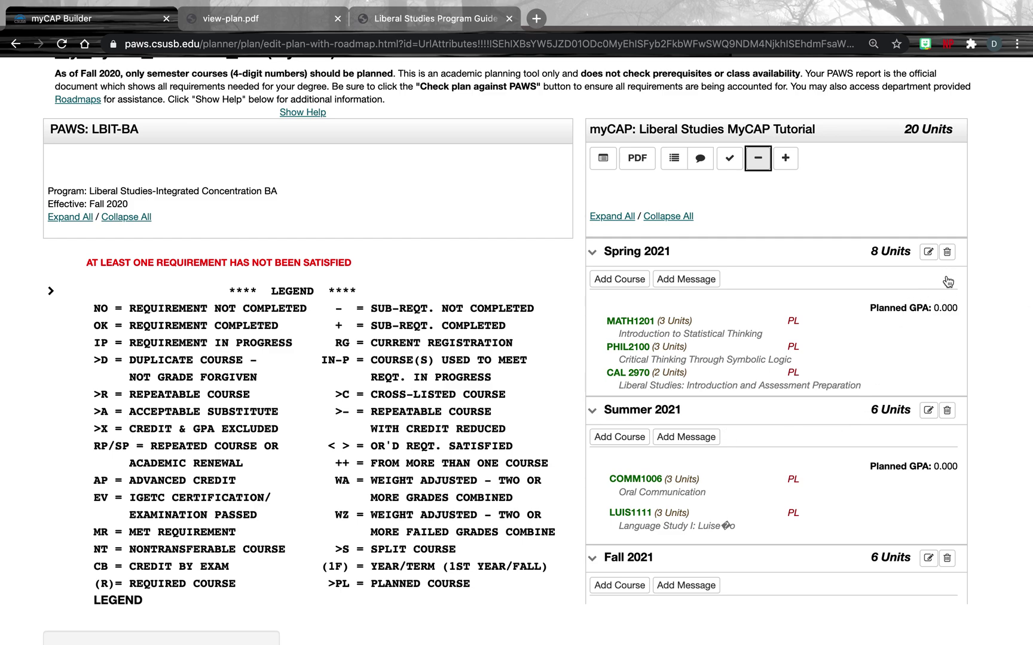
pyautogui.scroll(-3, 943, 383)
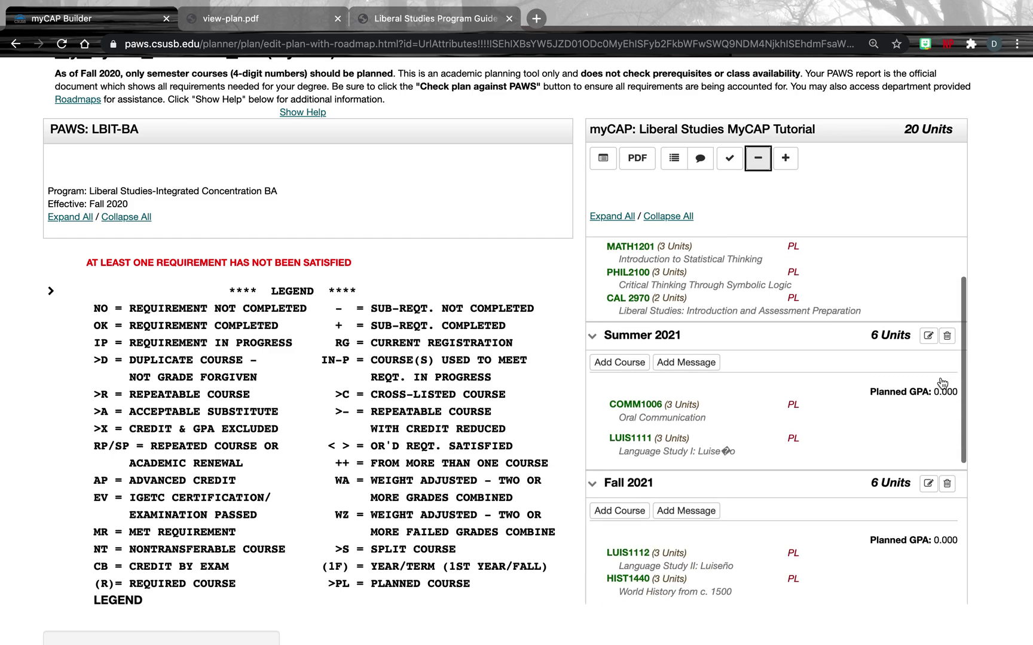
pyautogui.click(947, 336)
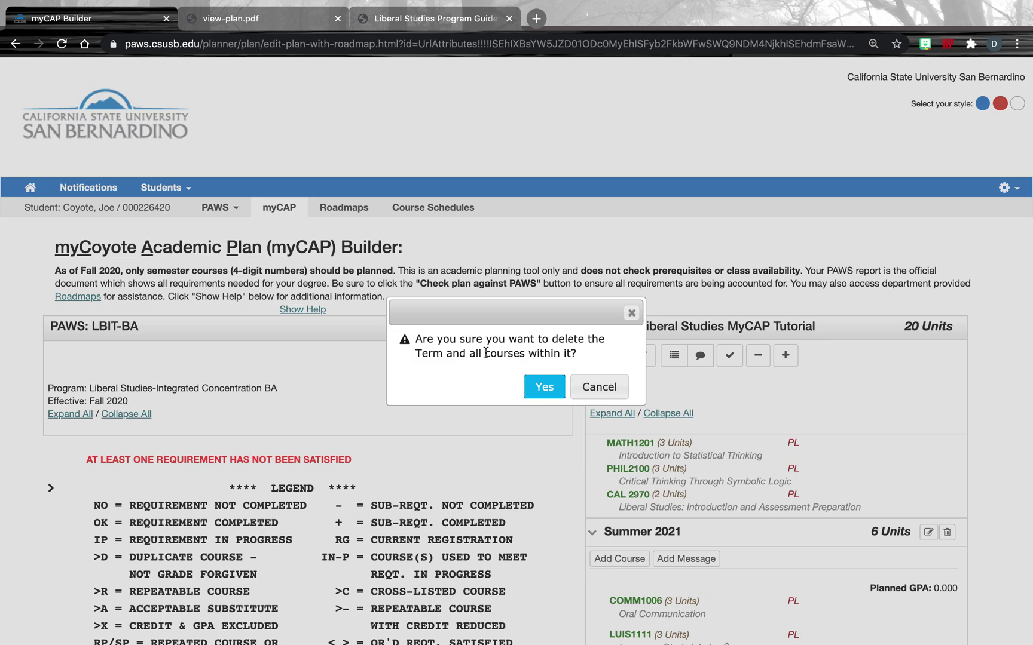
pyautogui.click(542, 385)
pyautogui.scroll(-5, 826, 425)
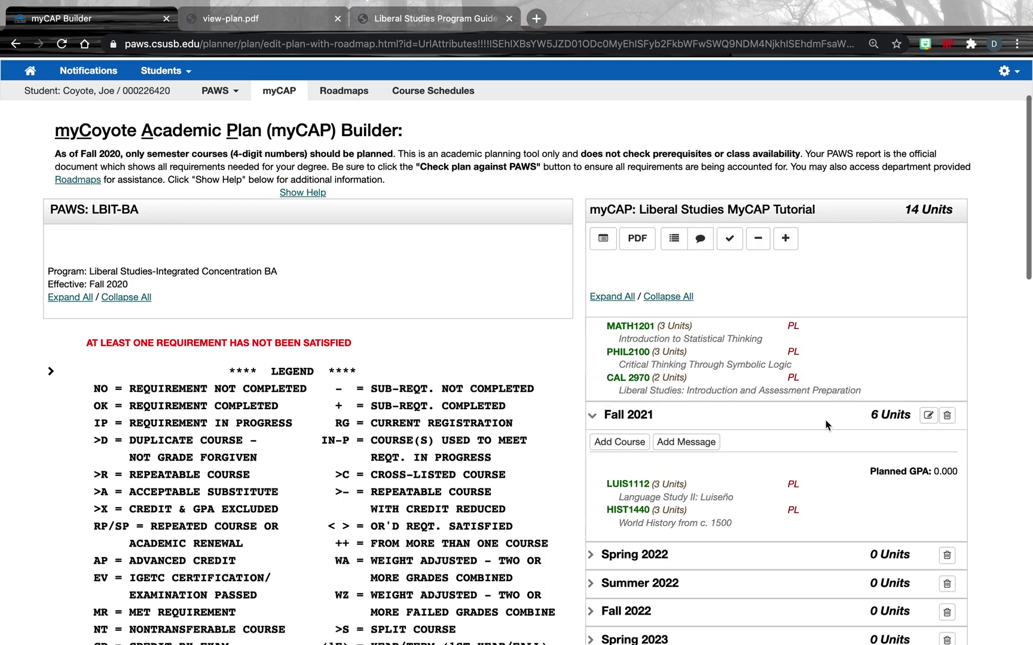
# Delete all courses from the Liberal Studies MyCAP Tutorial plan and confirm the deletion
pyautogui.click(758, 206)
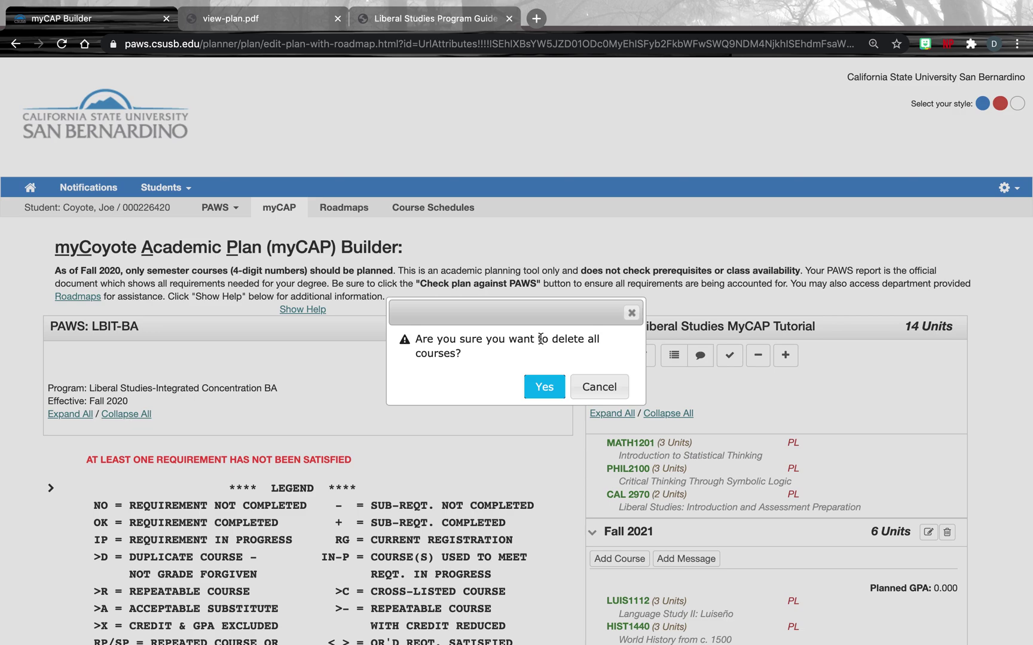
pyautogui.click(544, 387)
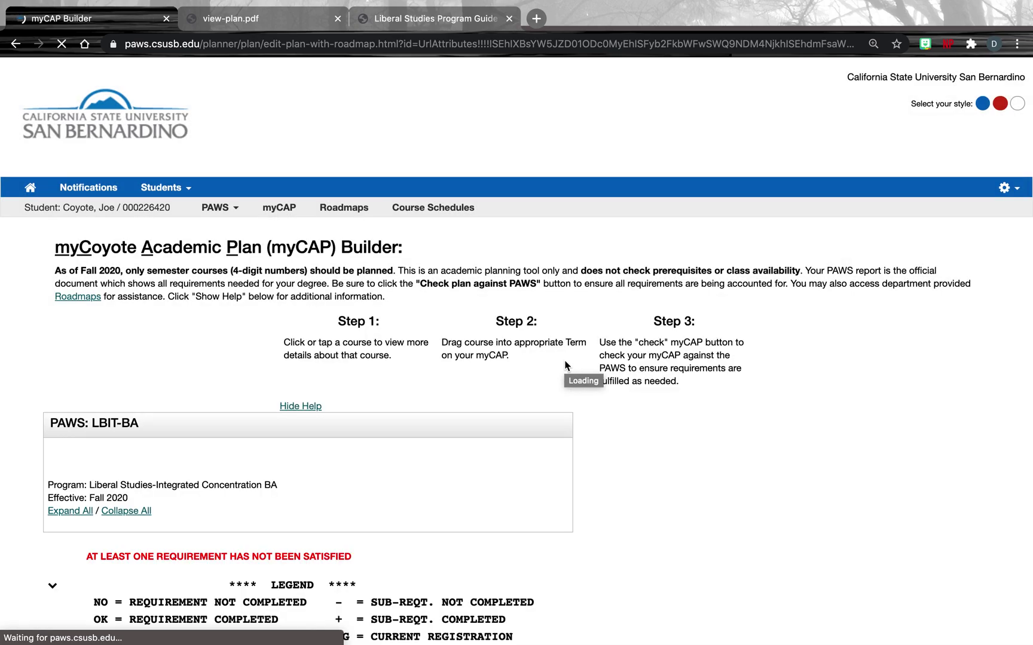
# Expand all terms of the emptied myCAP plan to check their contents
pyautogui.scroll(-5, 562, 436)
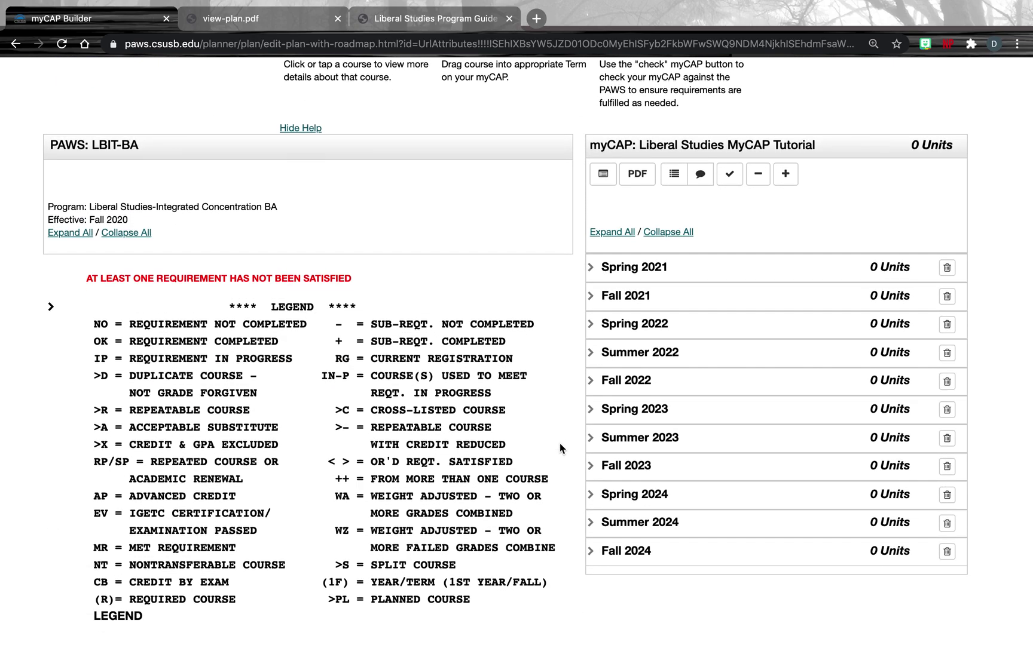
pyautogui.click(620, 233)
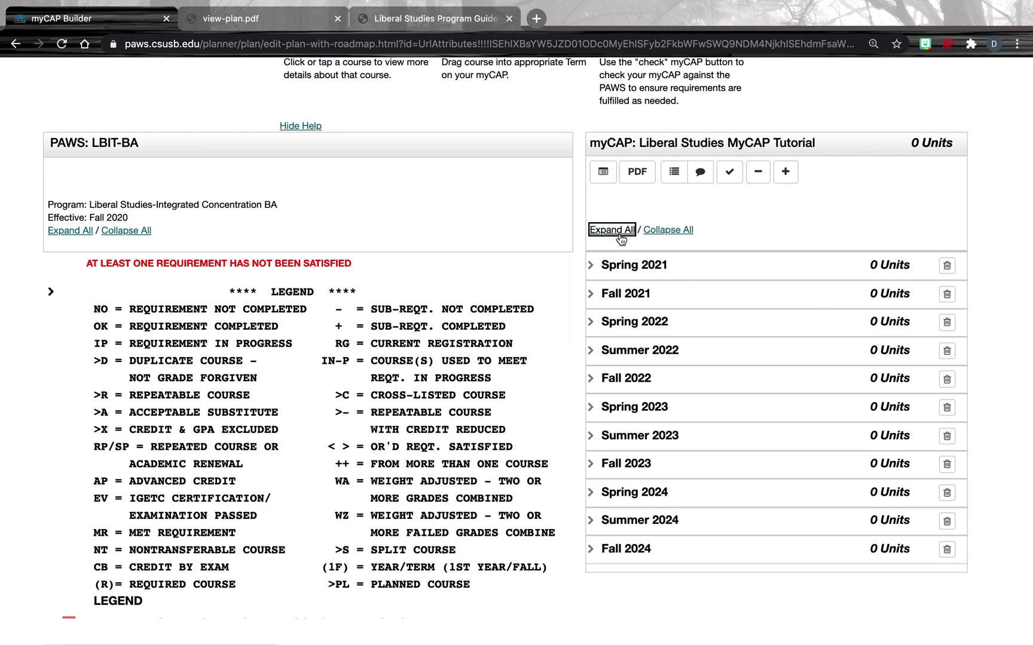
pyautogui.scroll(-5, 636, 439)
pyautogui.scroll(5, 635, 439)
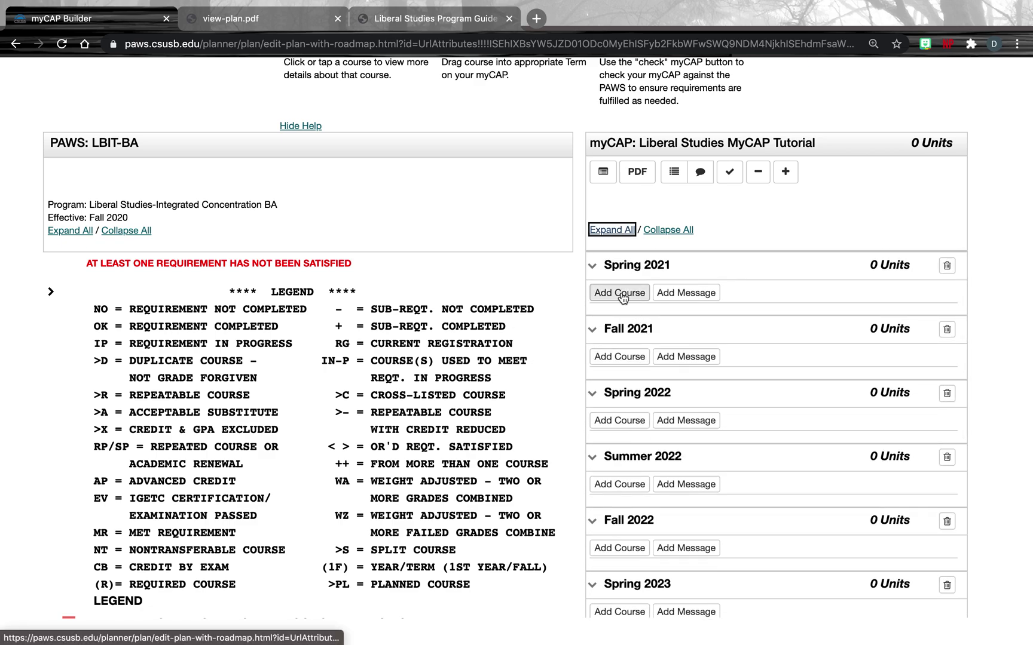
# Expand all requirement groups of the LBIT-BA PAWS report and look through the courses listed for them
pyautogui.scroll(-5, 171, 336)
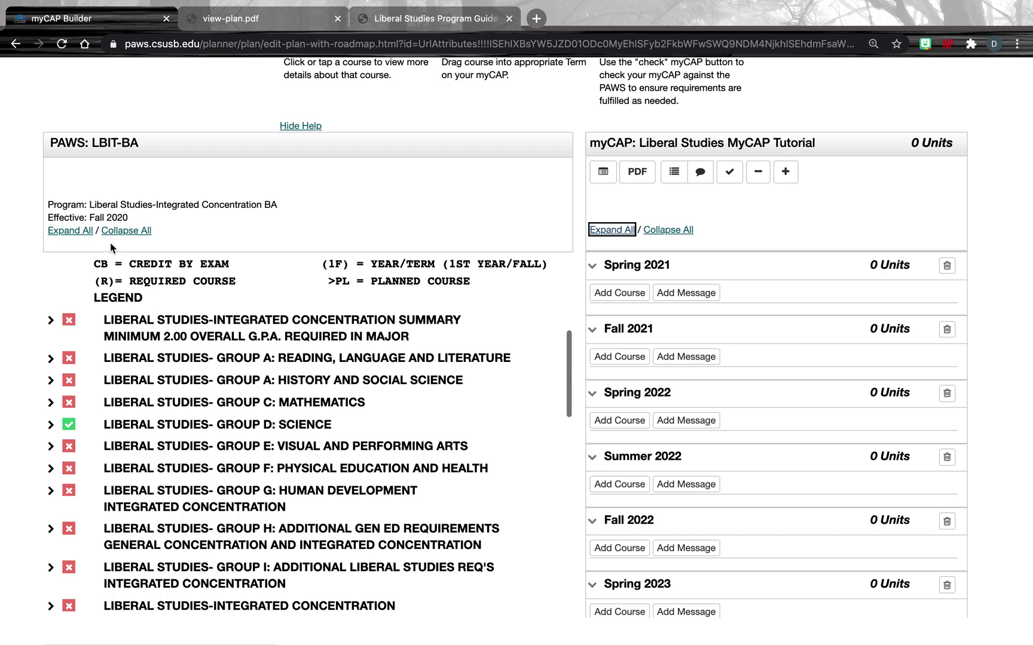
pyautogui.click(70, 230)
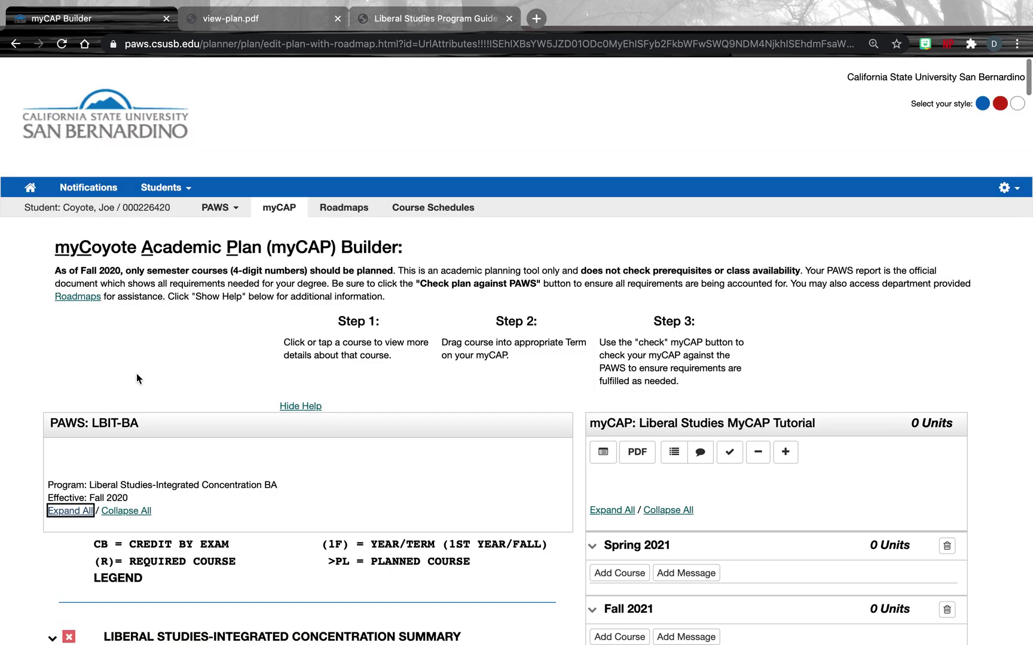
pyautogui.scroll(-10, 136, 379)
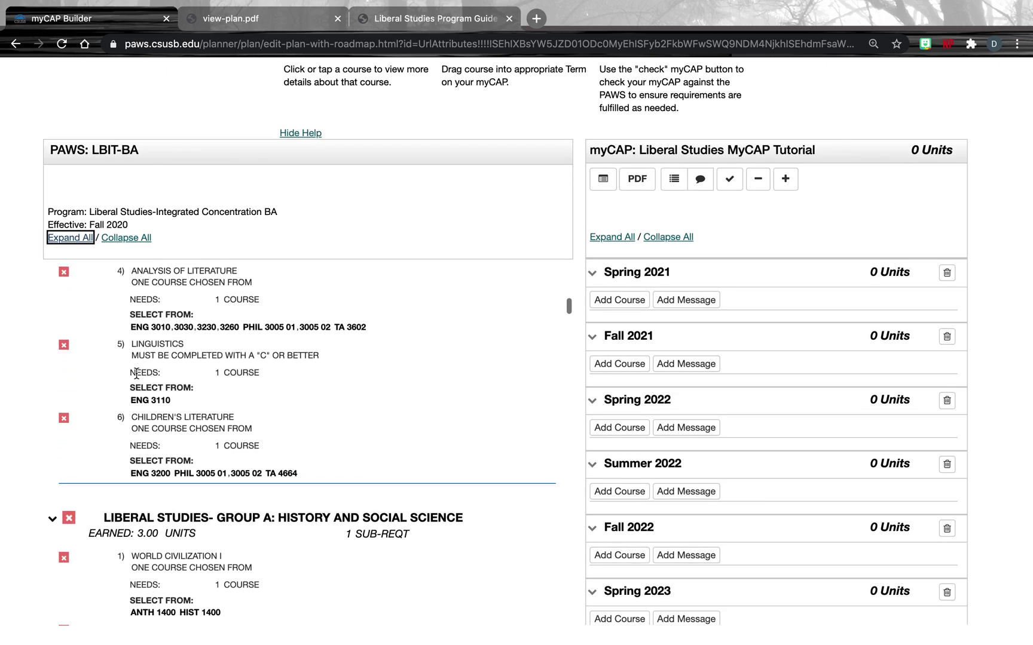
pyautogui.click(585, 233)
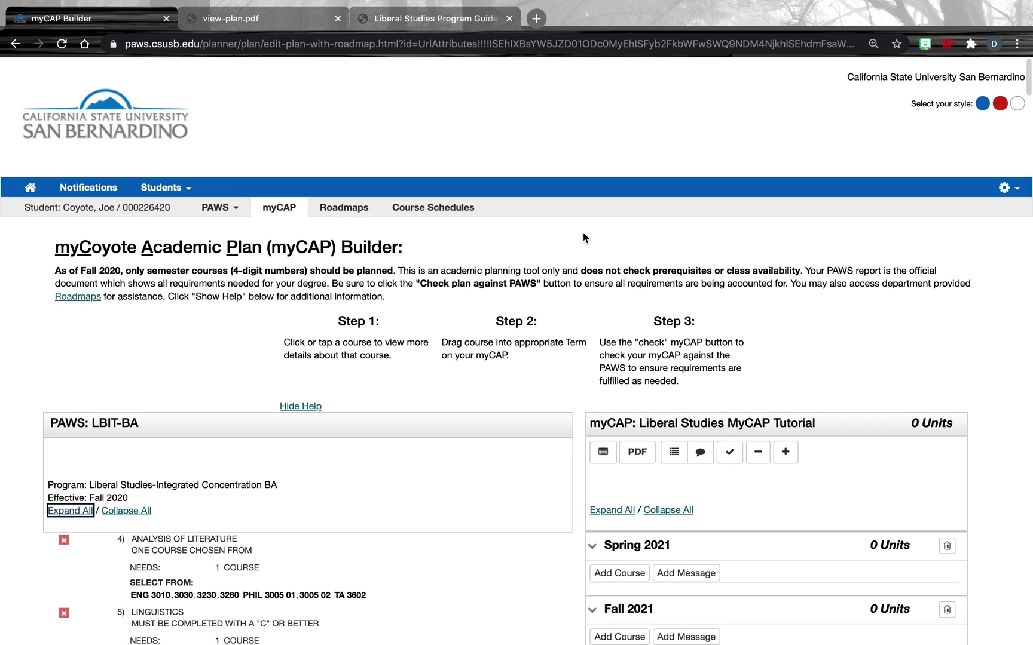